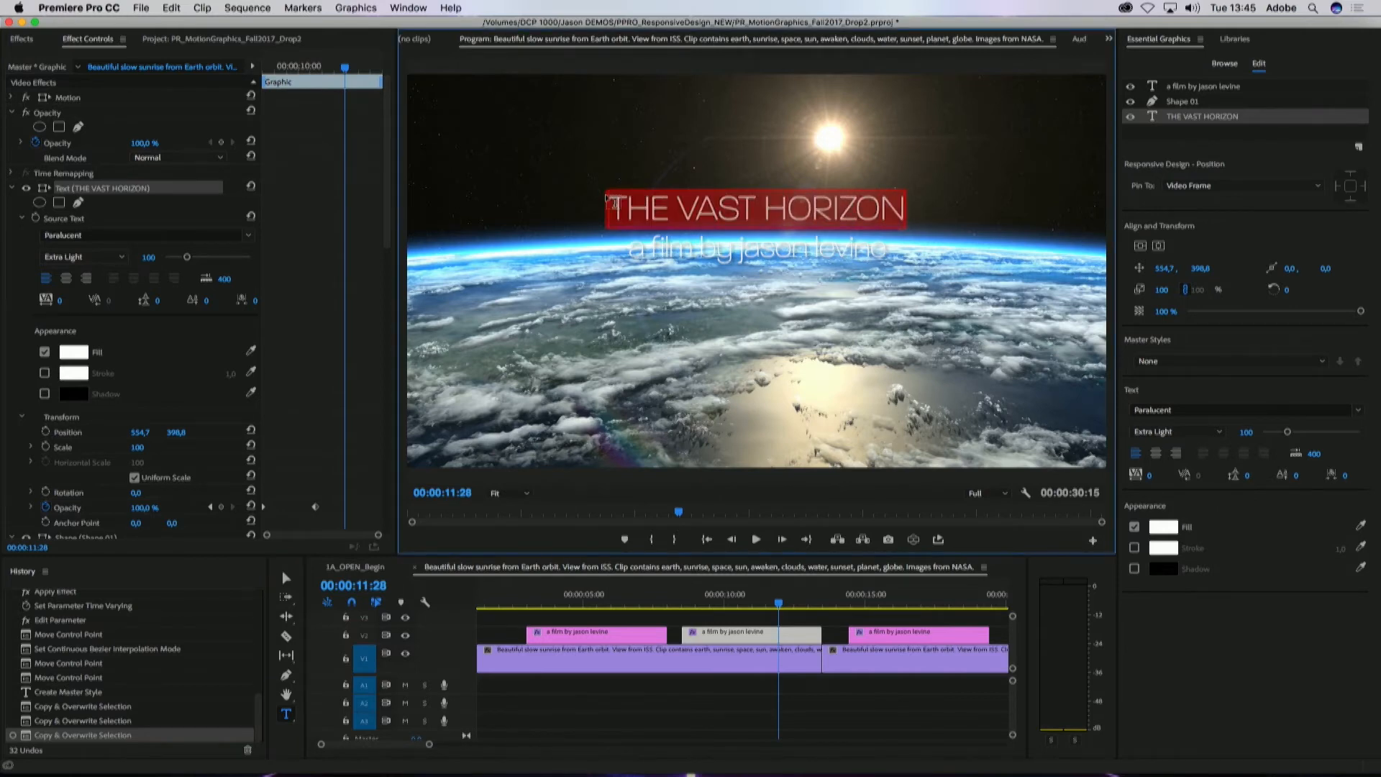
Step: Retype the title as ASSOCIATE PRODUCER, fixing the misspelling, and centre it horizontally
{"action": "type", "text": "S"}
{"action": "key", "text": "BackSpace"}
{"action": "type", "text": "ASSITANT"}
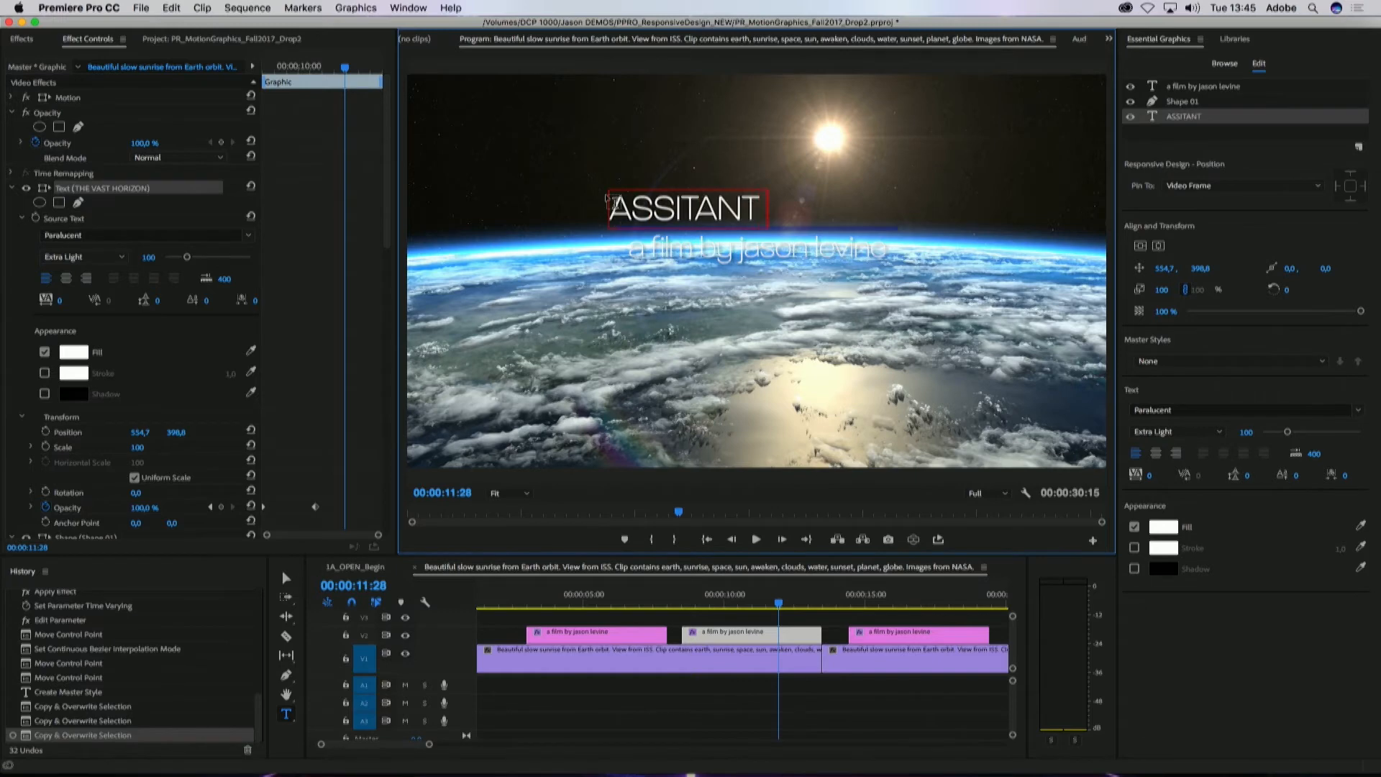
{"action": "type", "text": " PRODUCER"}
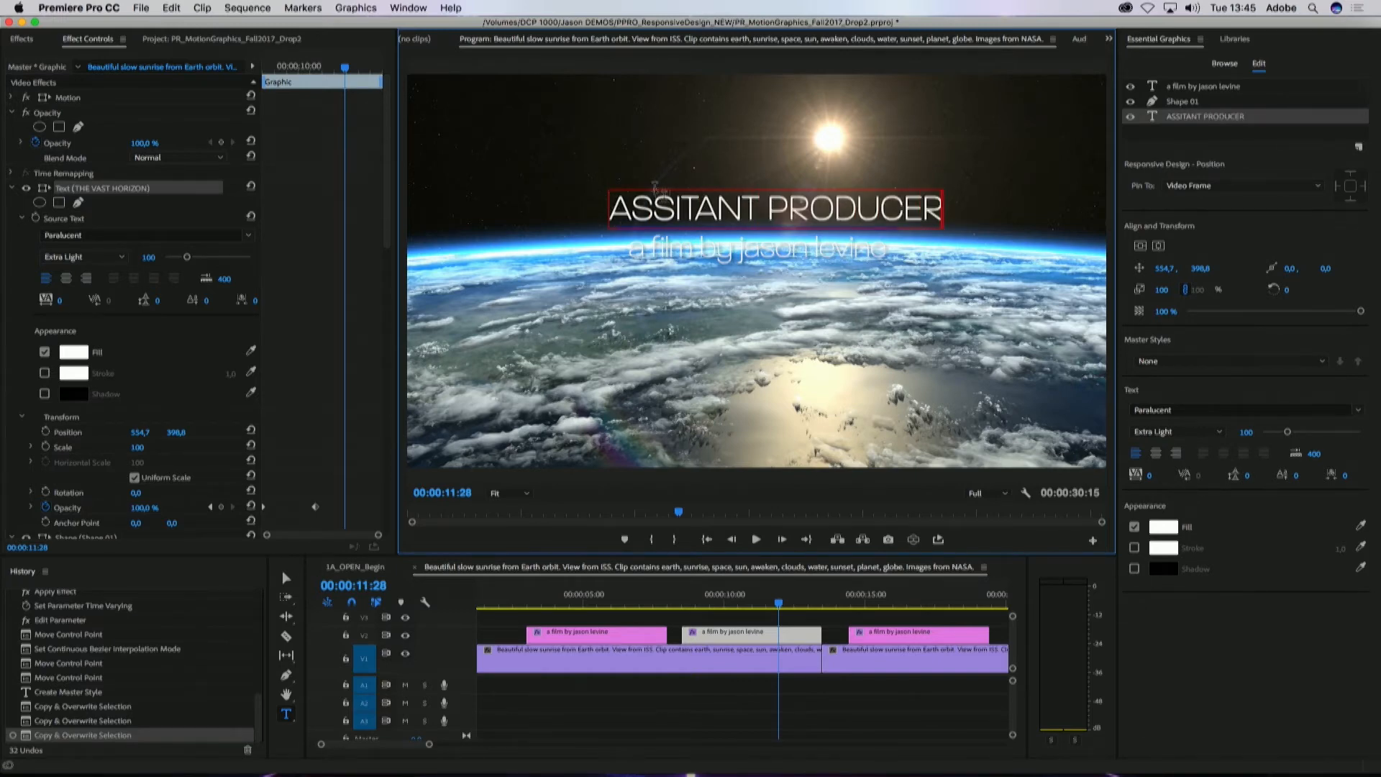
{"action": "left_click", "coordinate": [1140, 245]}
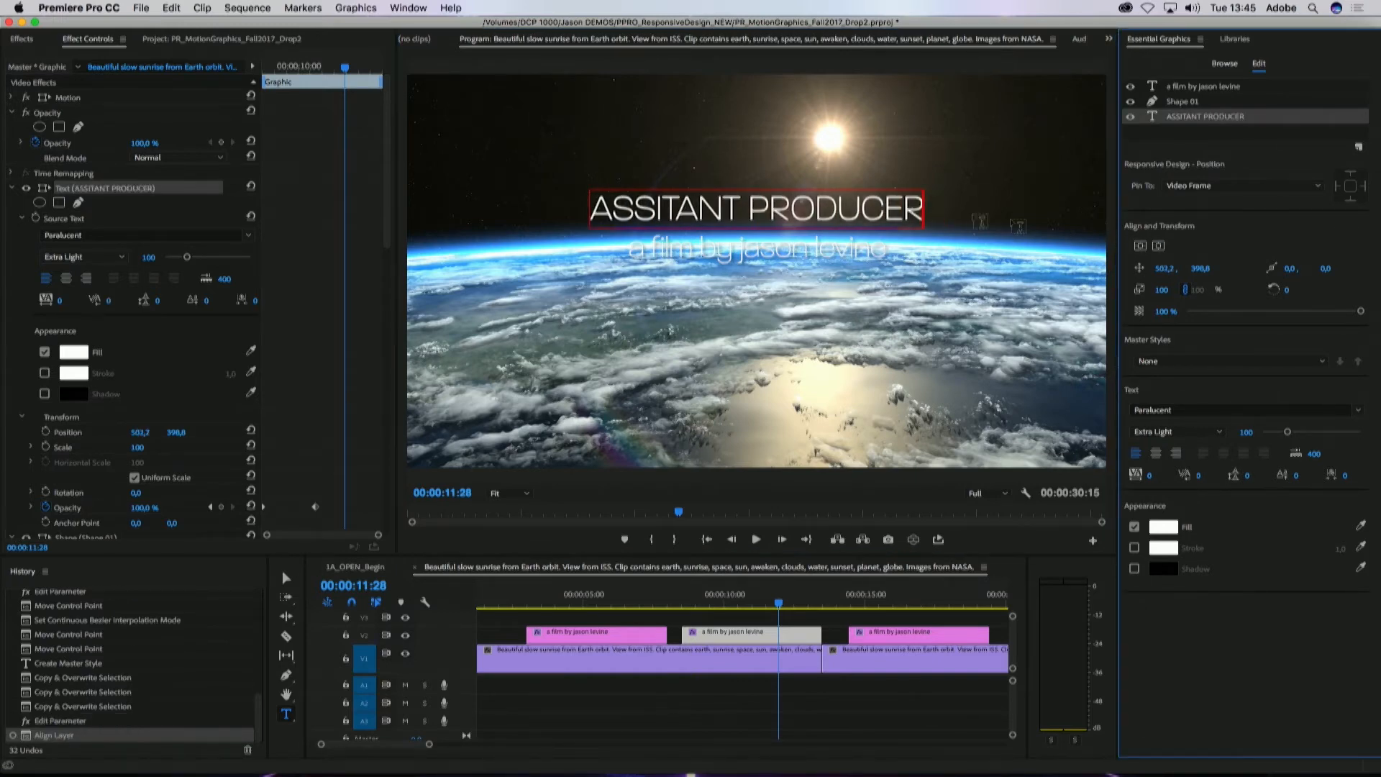
{"action": "left_click", "coordinate": [666, 208]}
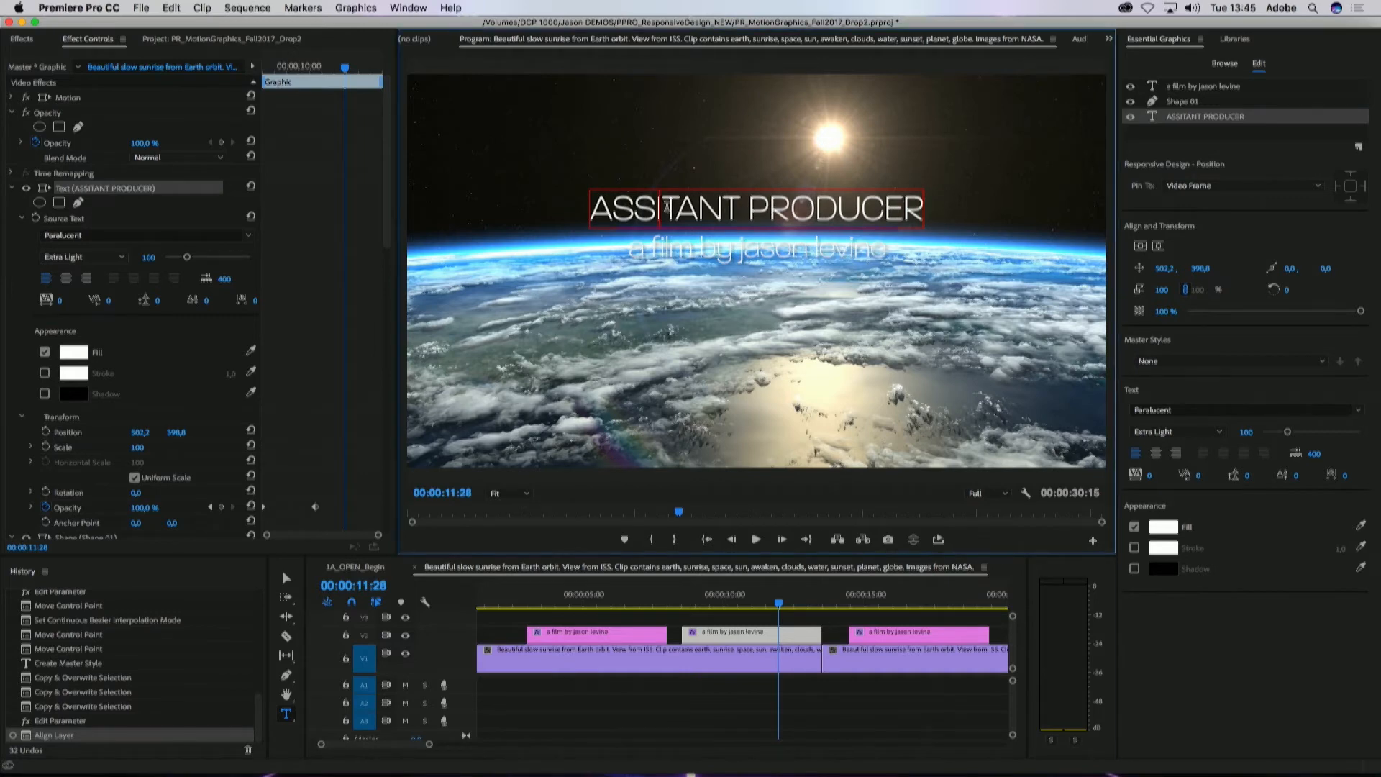
{"action": "type", "text": "S"}
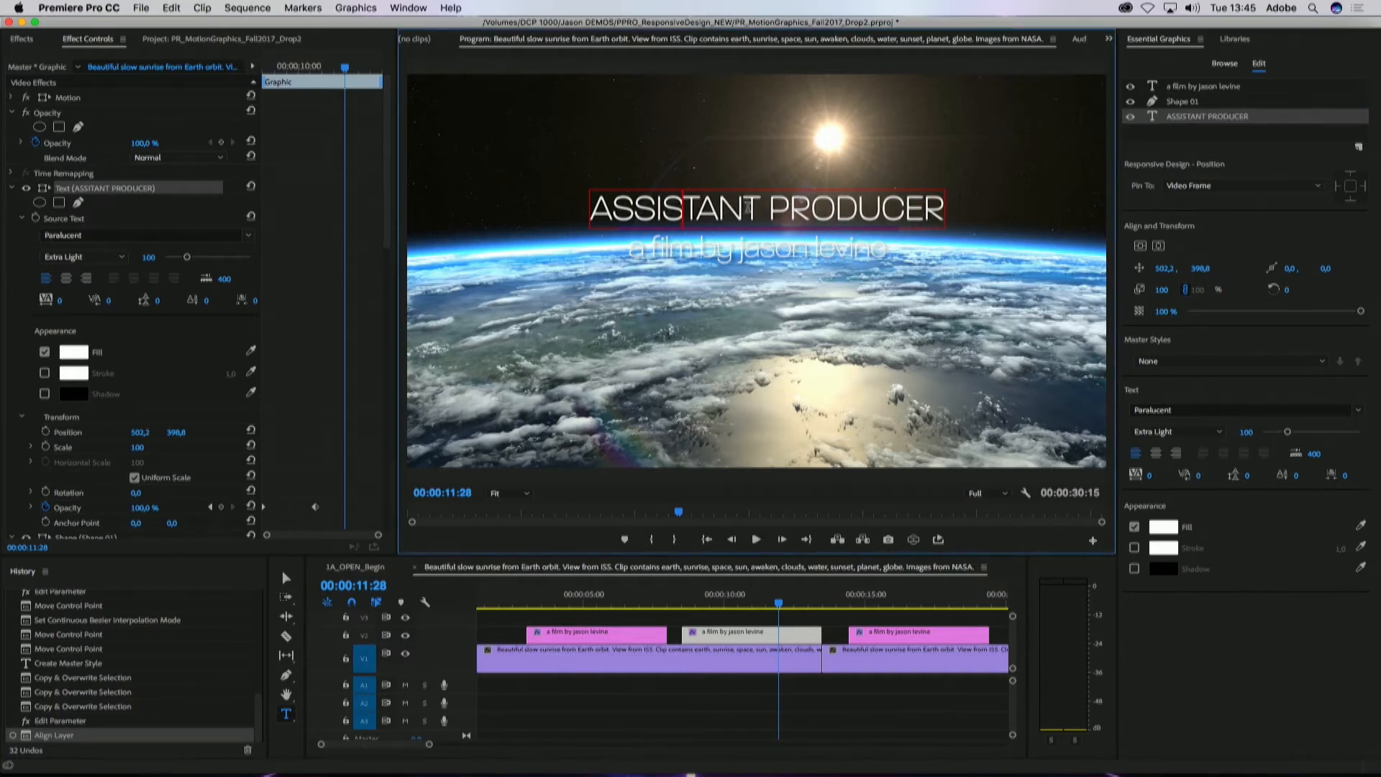
{"action": "left_click_drag", "start_coordinate": [761, 209], "coordinate": [656, 211]}
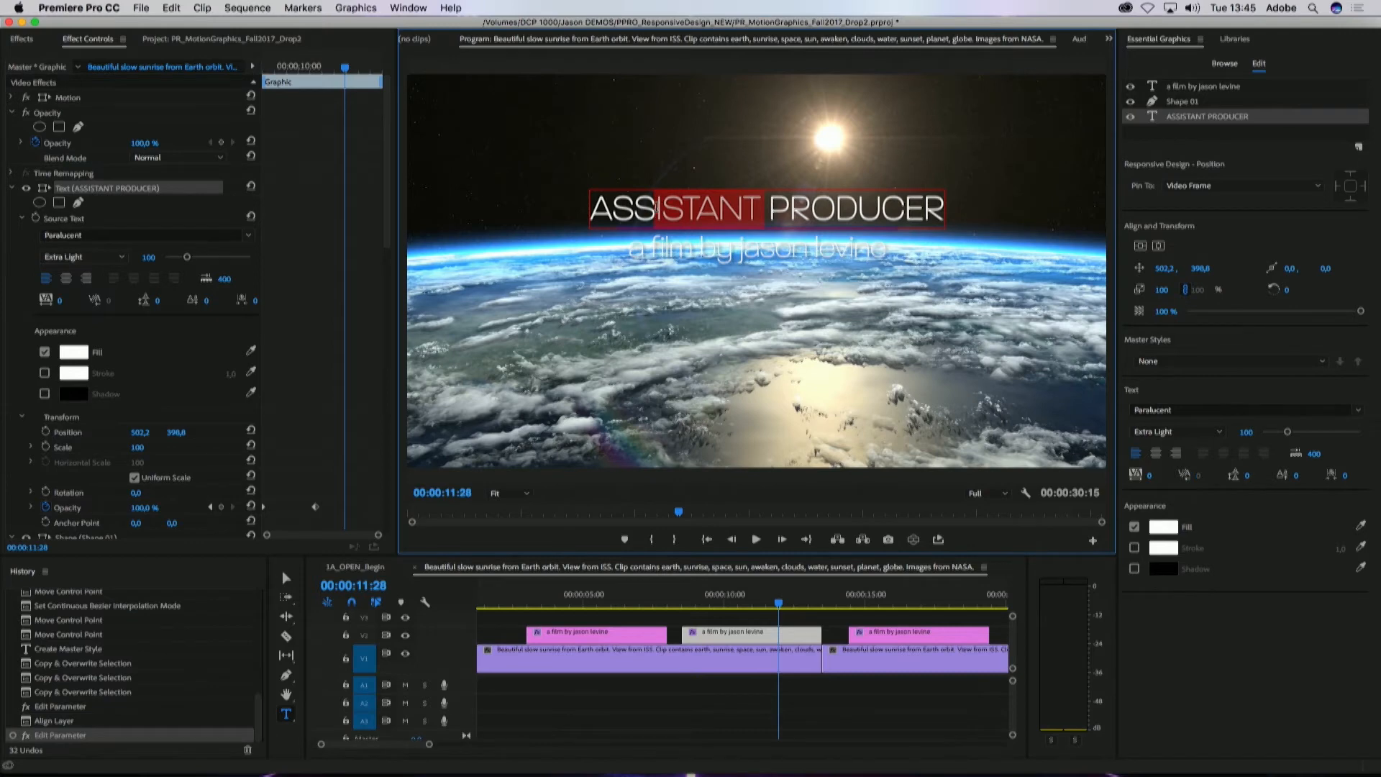
{"action": "type", "text": "OCIATE"}
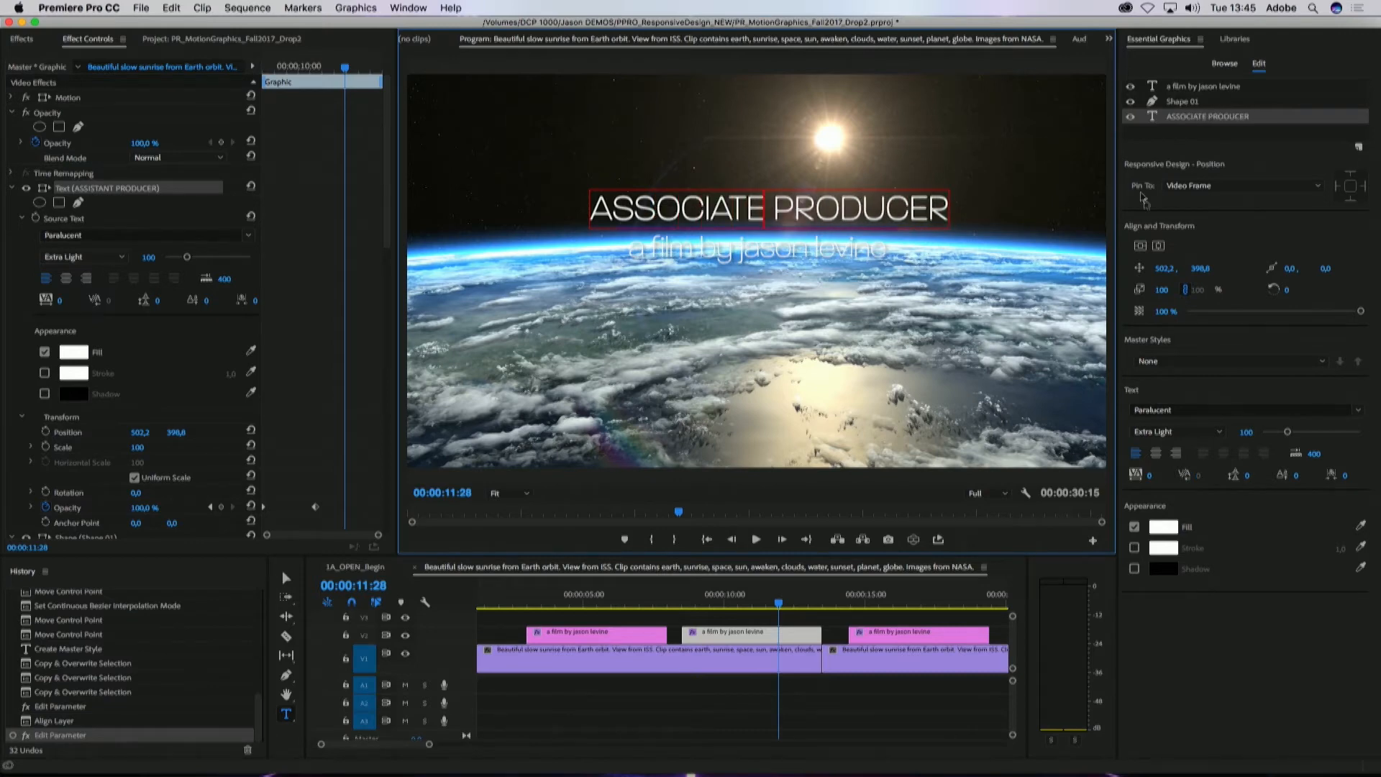
{"action": "left_click", "coordinate": [1158, 245]}
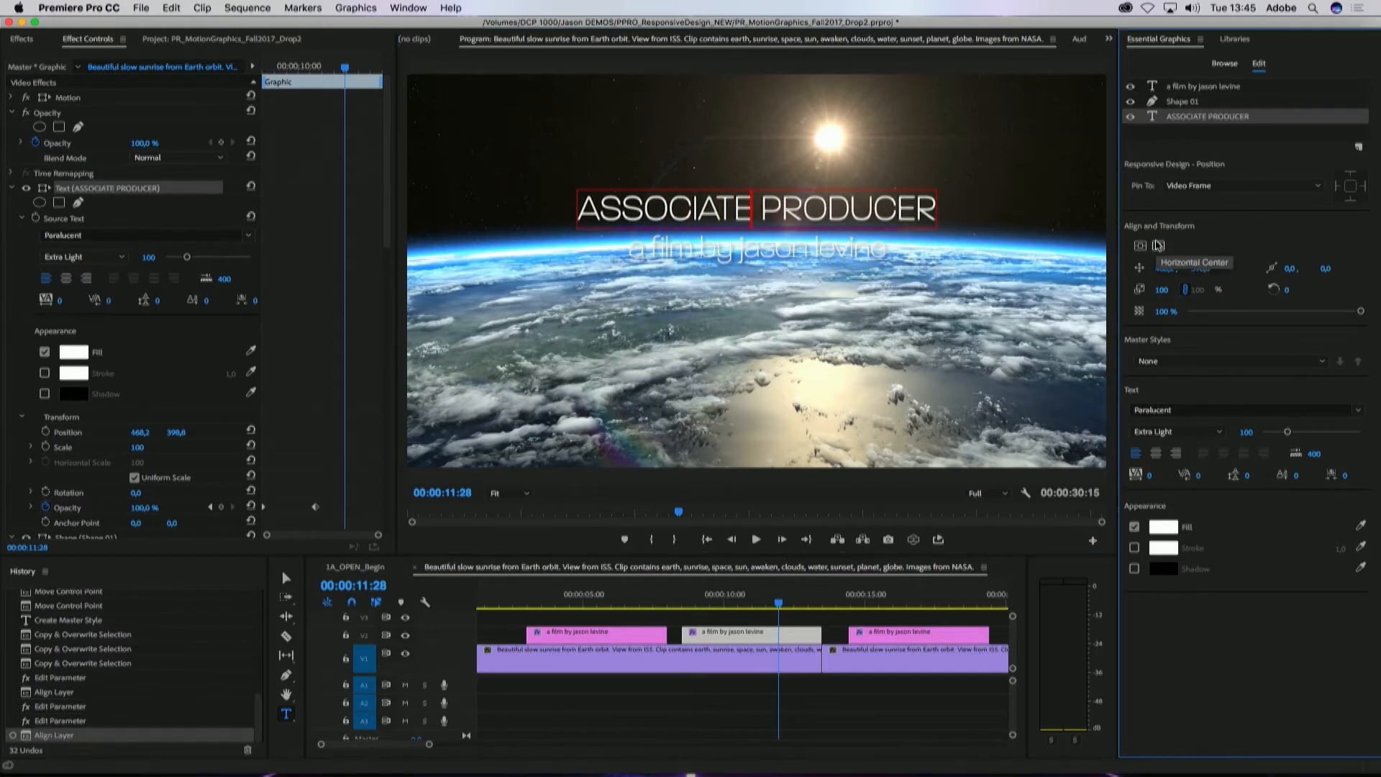
Step: Replace the subtitle with the associate producer's name and centre it horizontally
{"action": "left_click", "coordinate": [883, 251]}
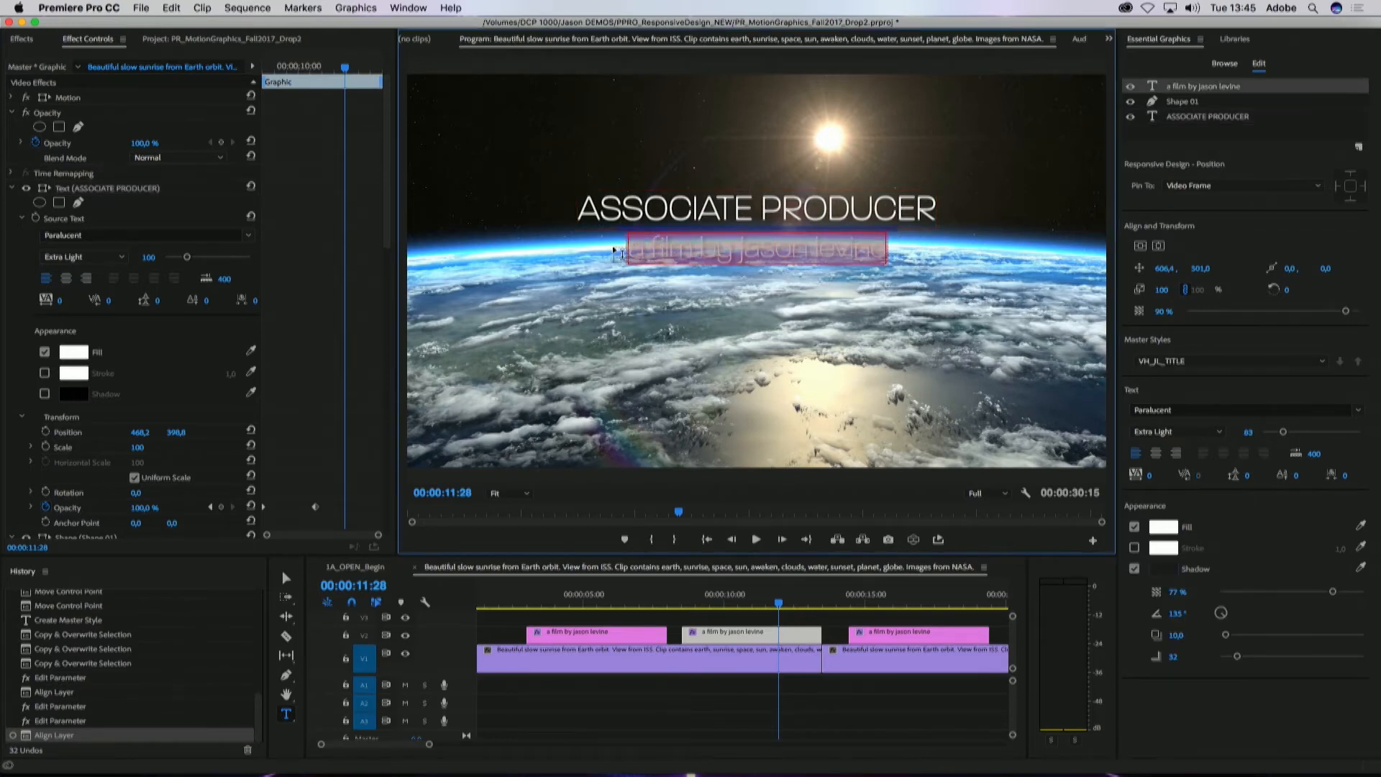
{"action": "type", "text": "karl lee soule"}
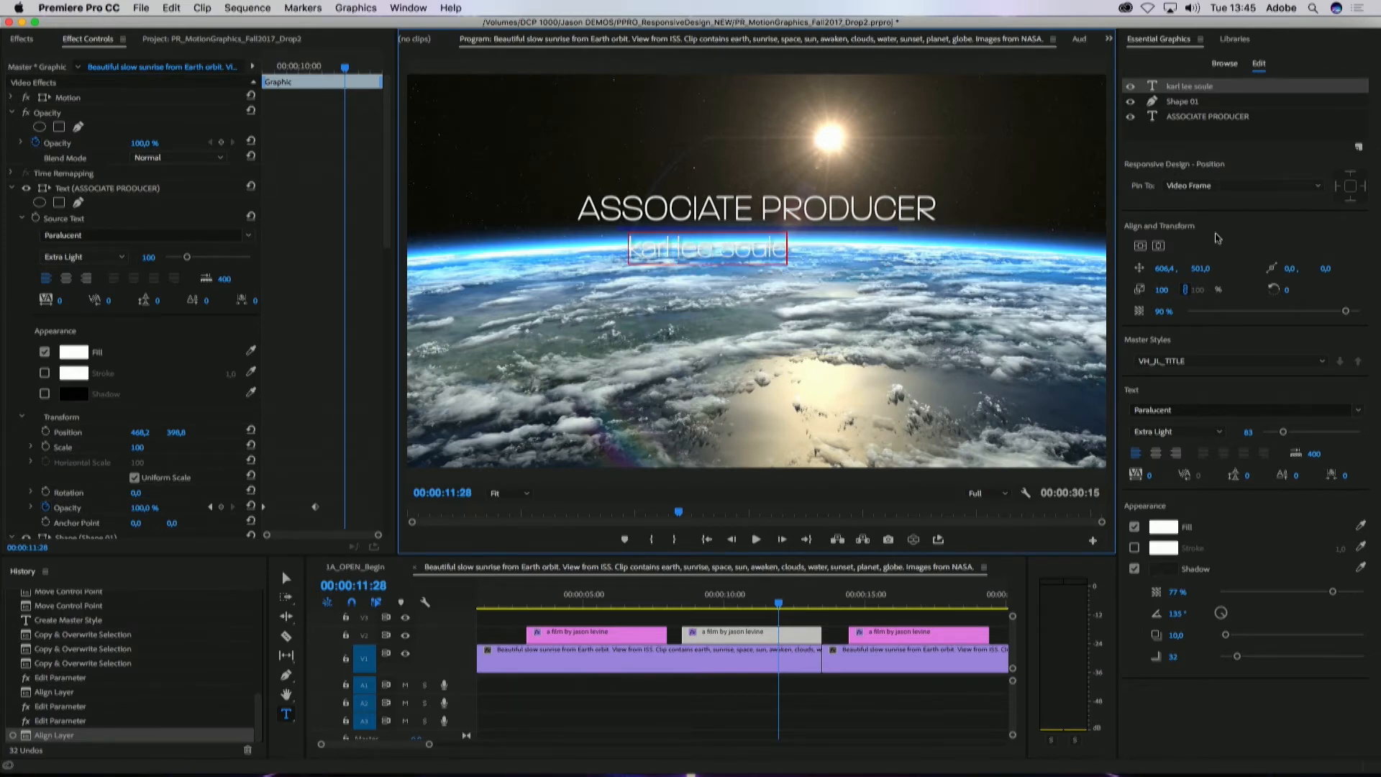
{"action": "left_click", "coordinate": [1158, 245]}
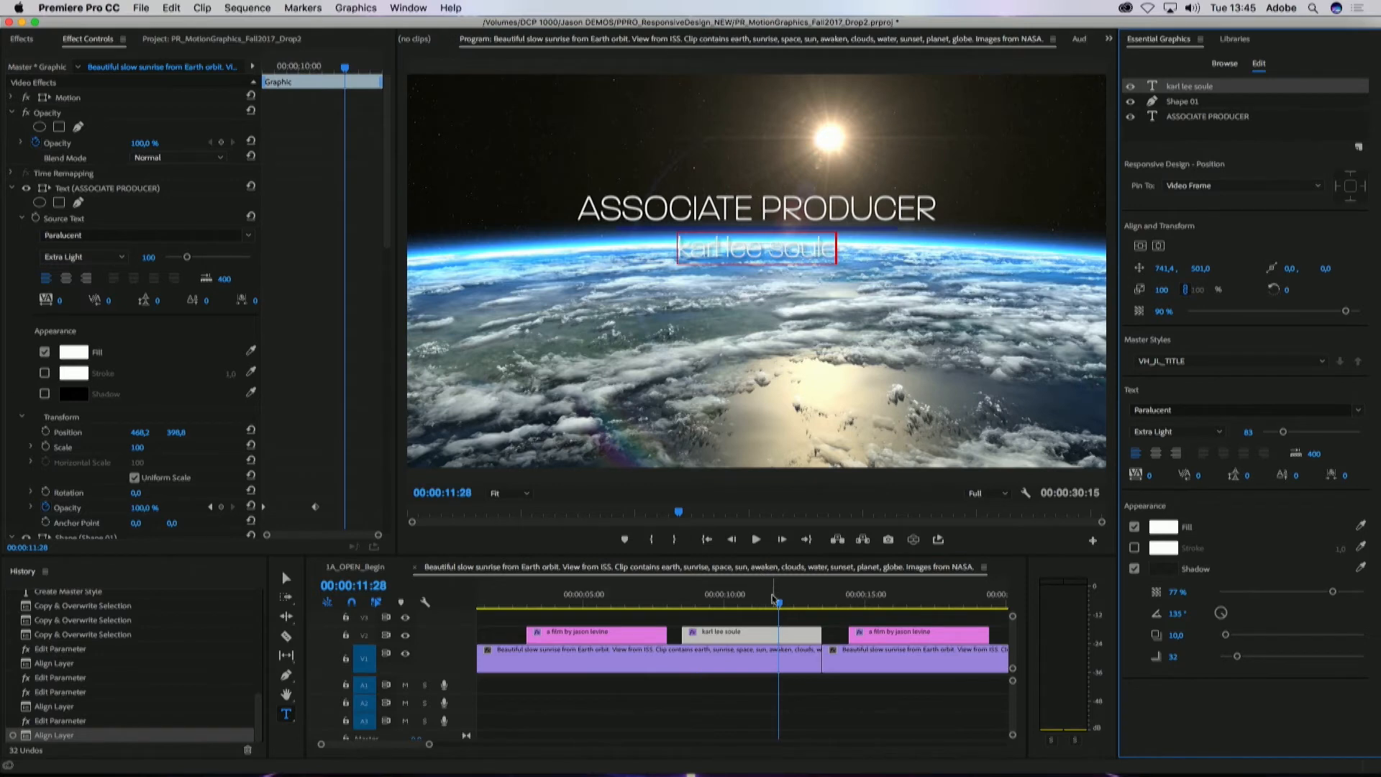
{"action": "left_click_drag", "start_coordinate": [773, 598], "coordinate": [956, 602]}
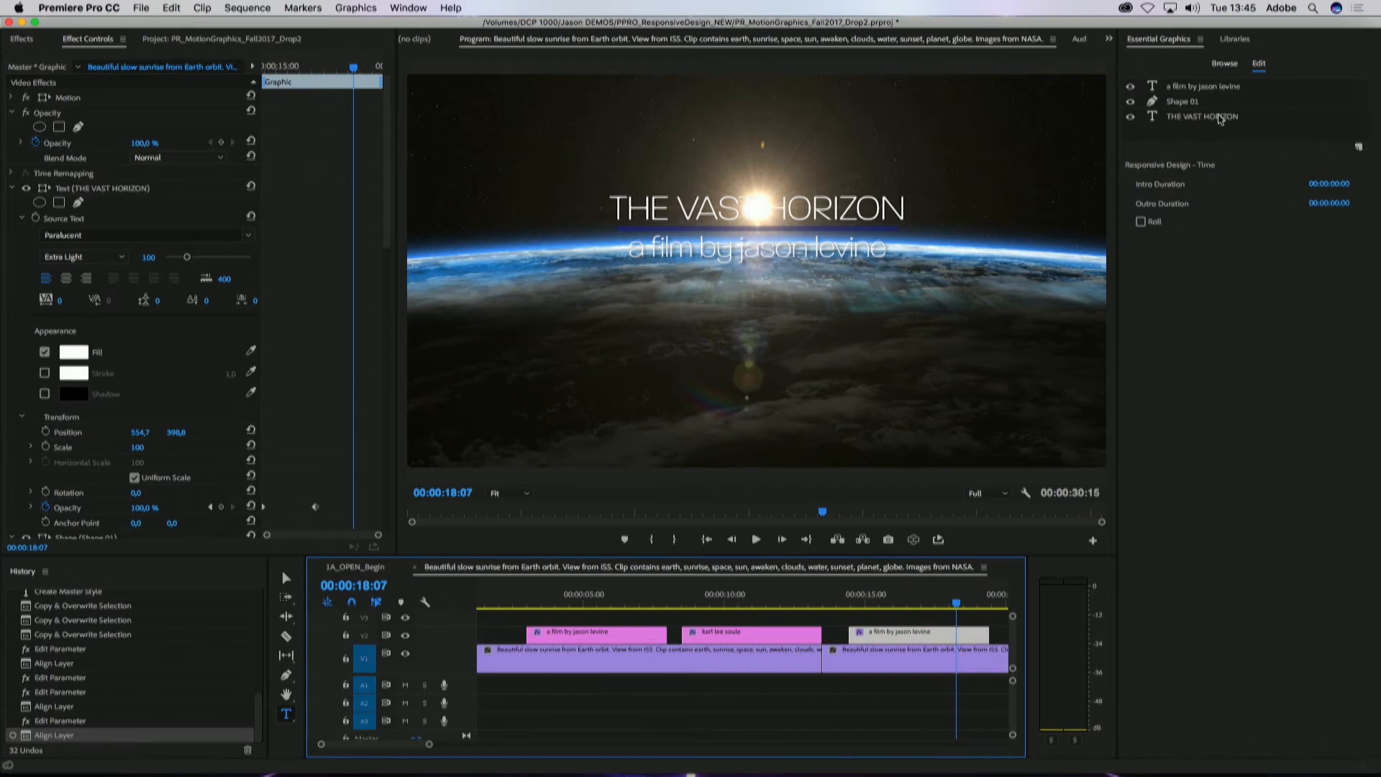
Step: Replace THE VAST HORIZON with 'director of photography' and centre it horizontally
{"action": "left_click", "coordinate": [1221, 117]}
{"action": "left_click", "coordinate": [617, 209]}
{"action": "left_click_drag", "start_coordinate": [622, 214], "coordinate": [892, 216]}
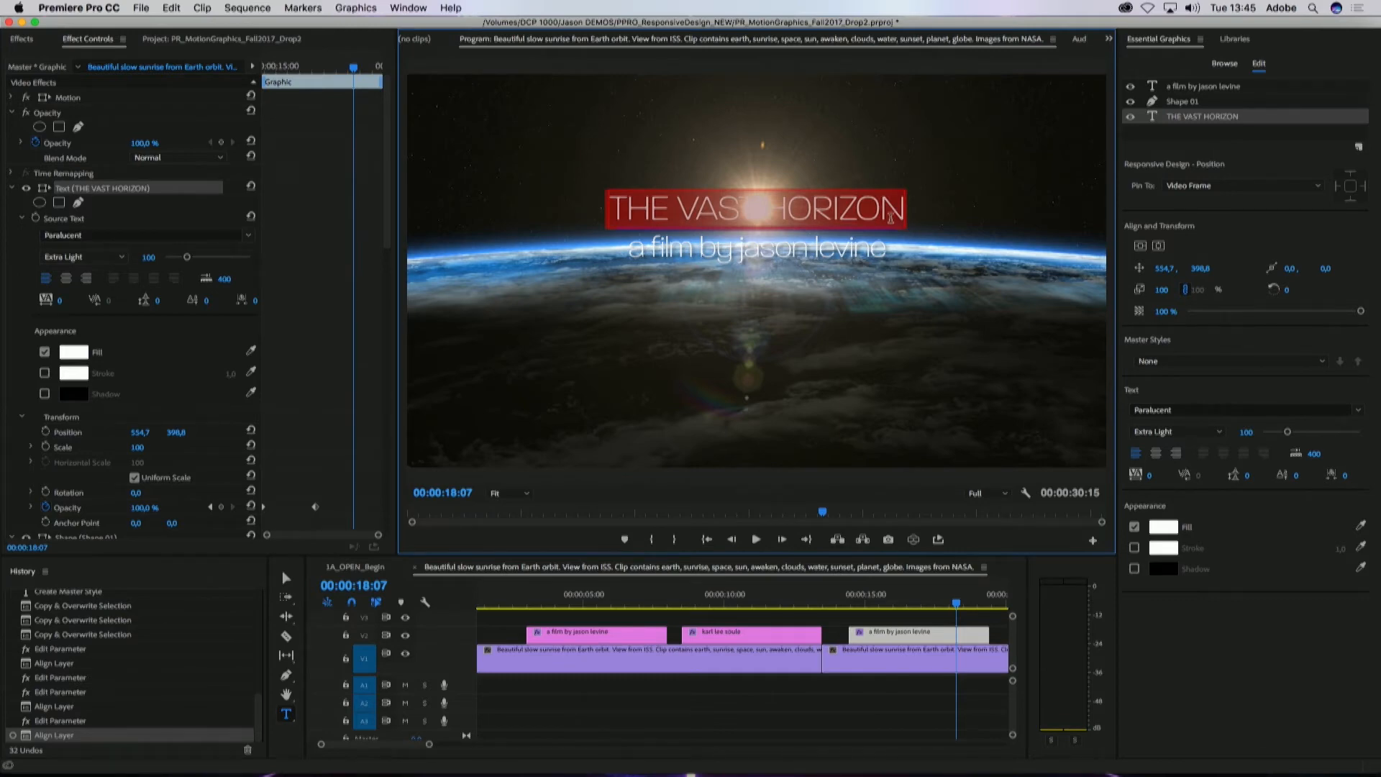
{"action": "type", "text": "director of ph"}
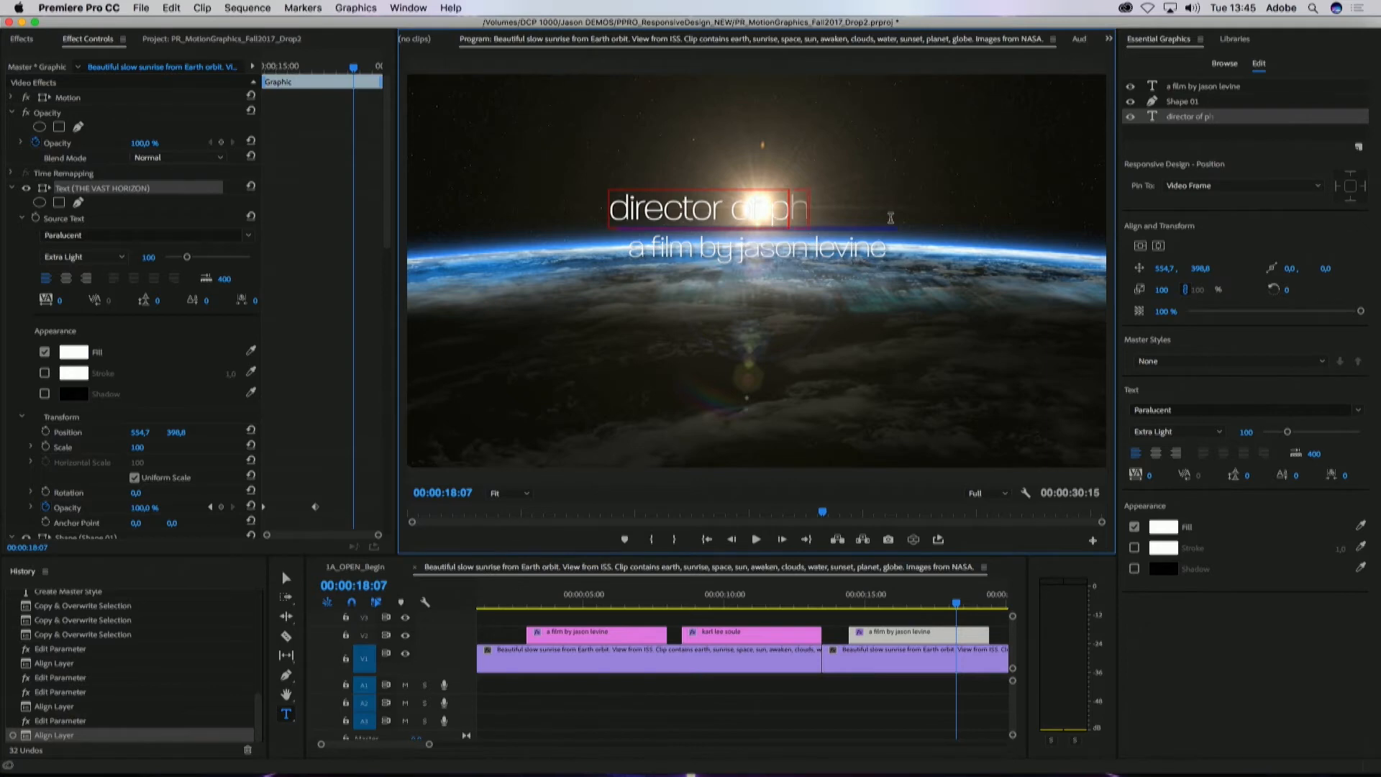
{"action": "type", "text": "otography"}
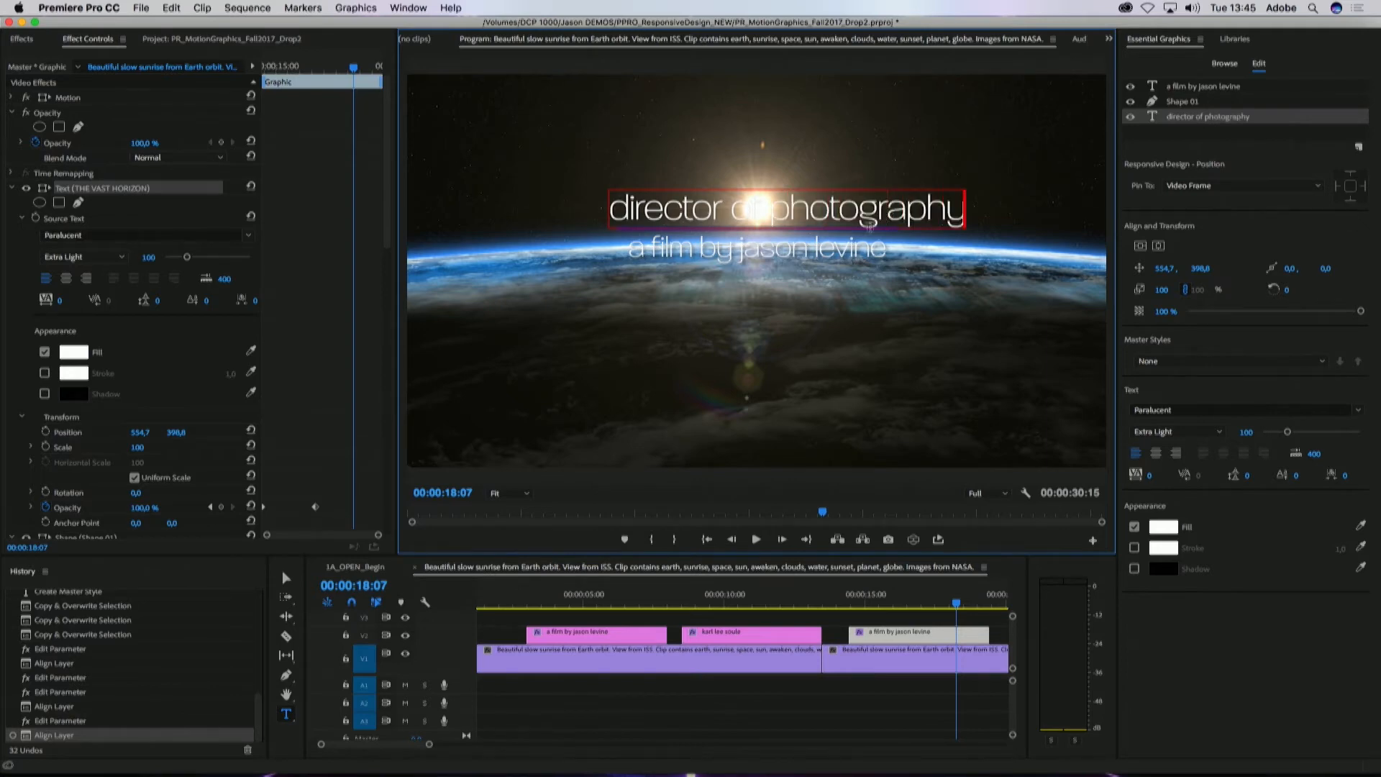
{"action": "left_click", "coordinate": [1159, 246]}
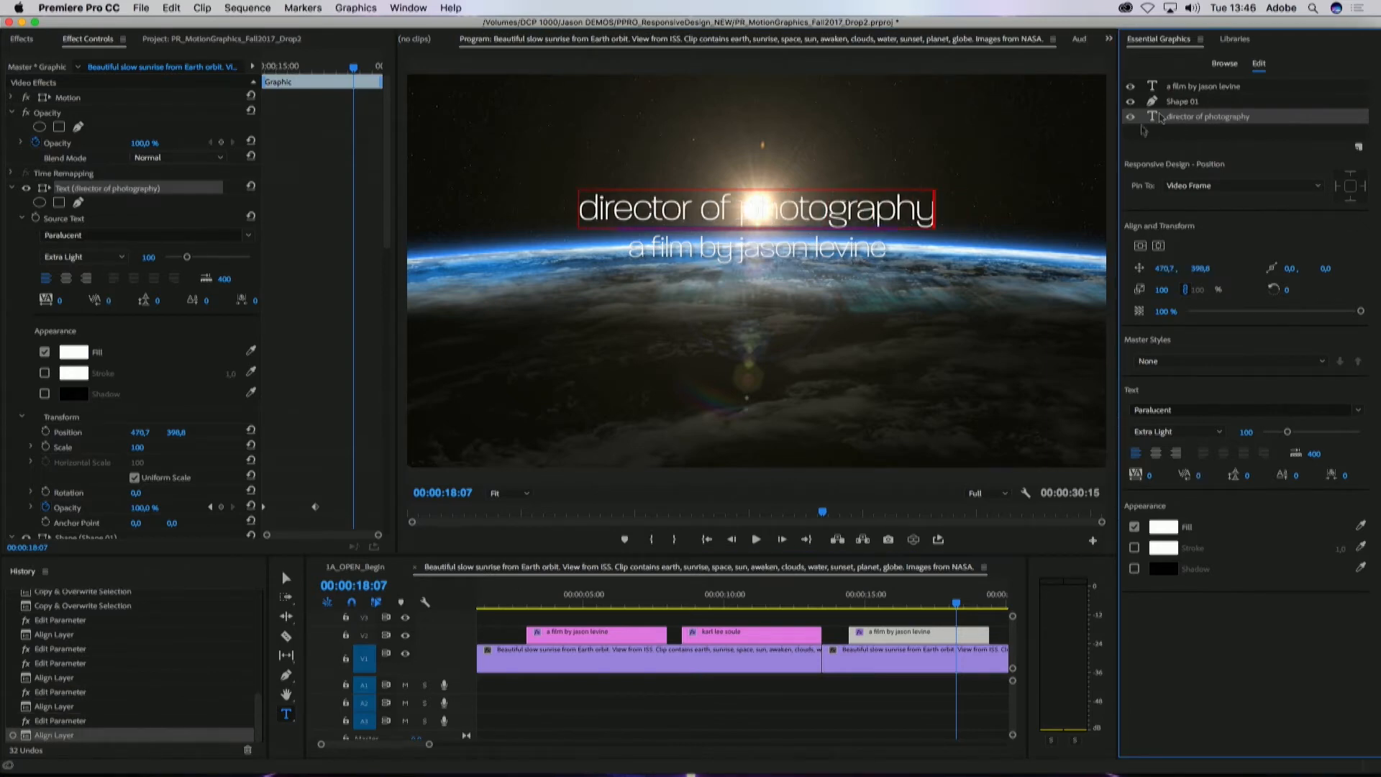
Step: Replace the subtitle with the cinematographer's name and centre it horizontally
{"action": "left_click", "coordinate": [885, 247]}
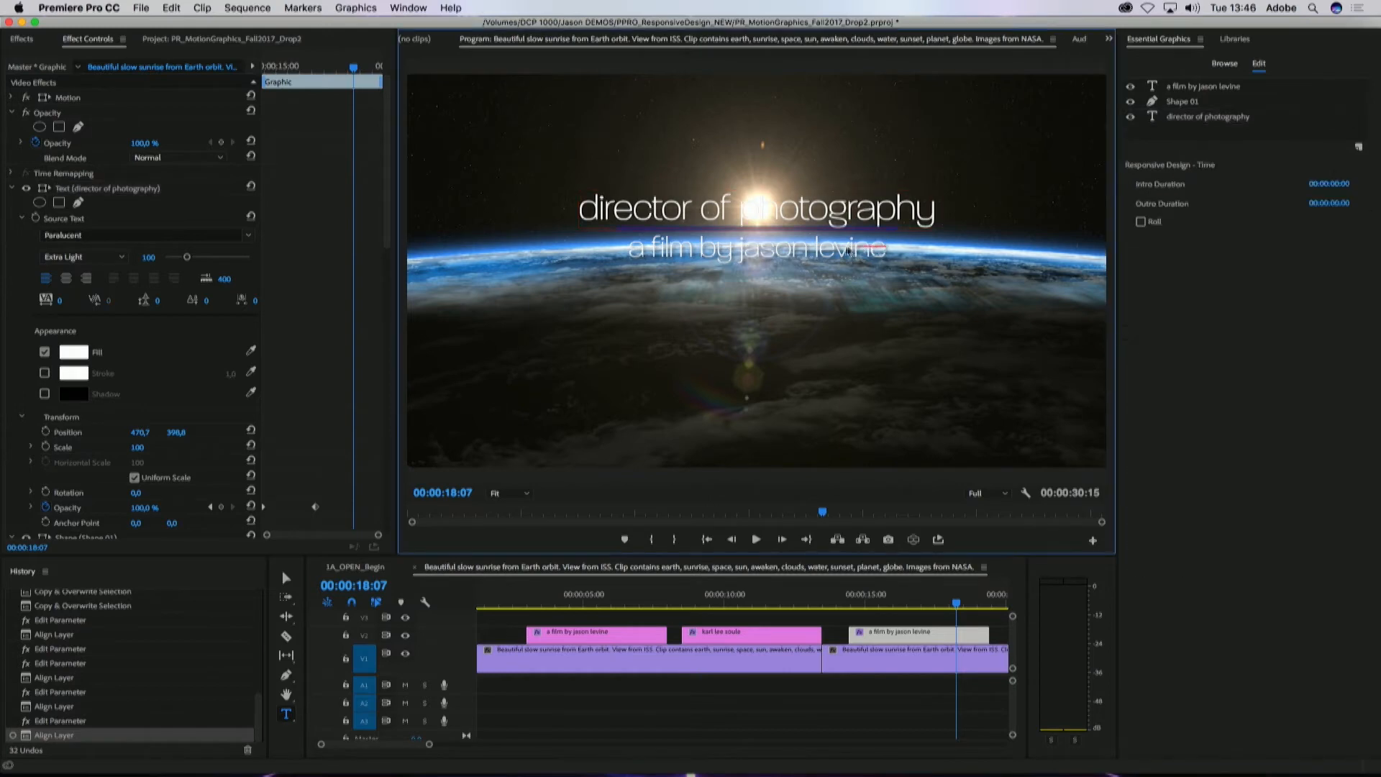
{"action": "left_click", "coordinate": [840, 247]}
{"action": "left_click_drag", "start_coordinate": [631, 250], "coordinate": [887, 250]}
{"action": "type", "text": "frederick fung"}
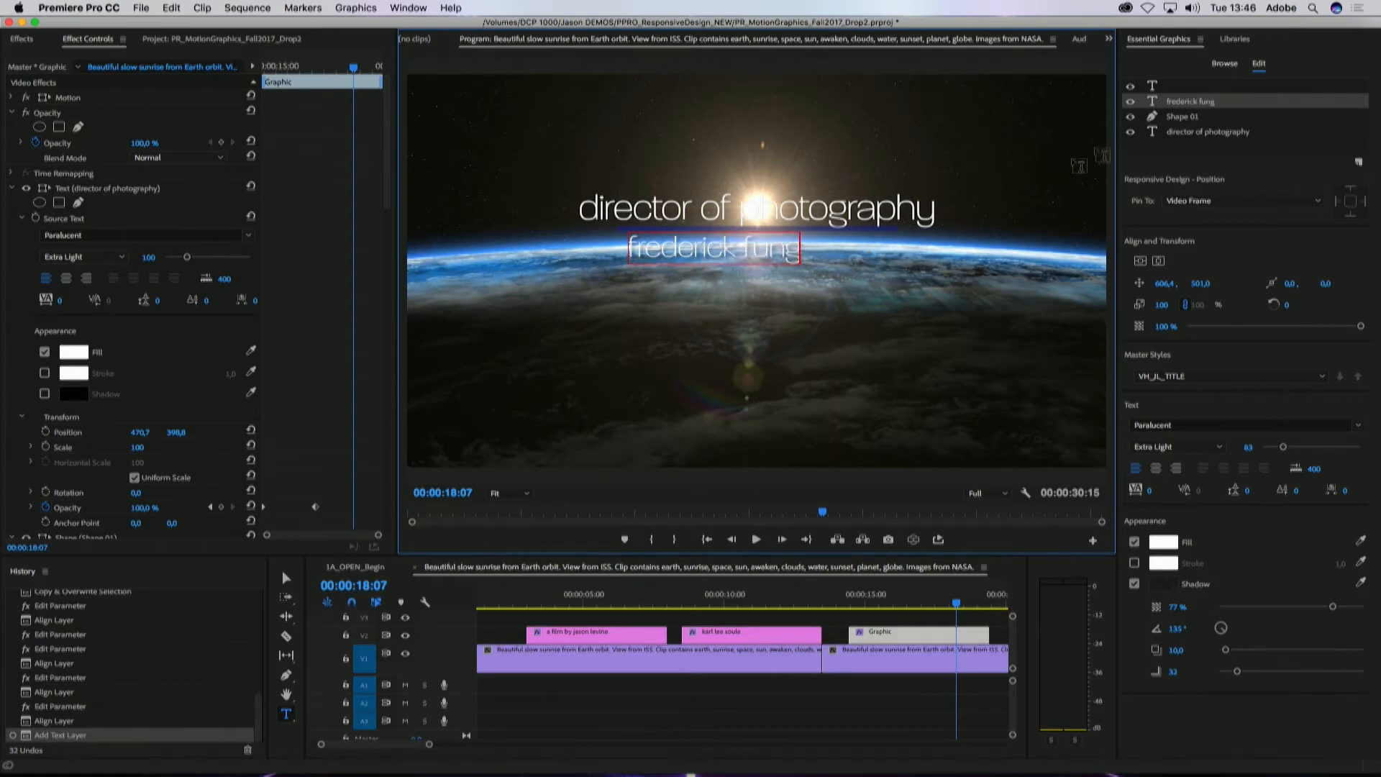
{"action": "left_click", "coordinate": [1159, 261]}
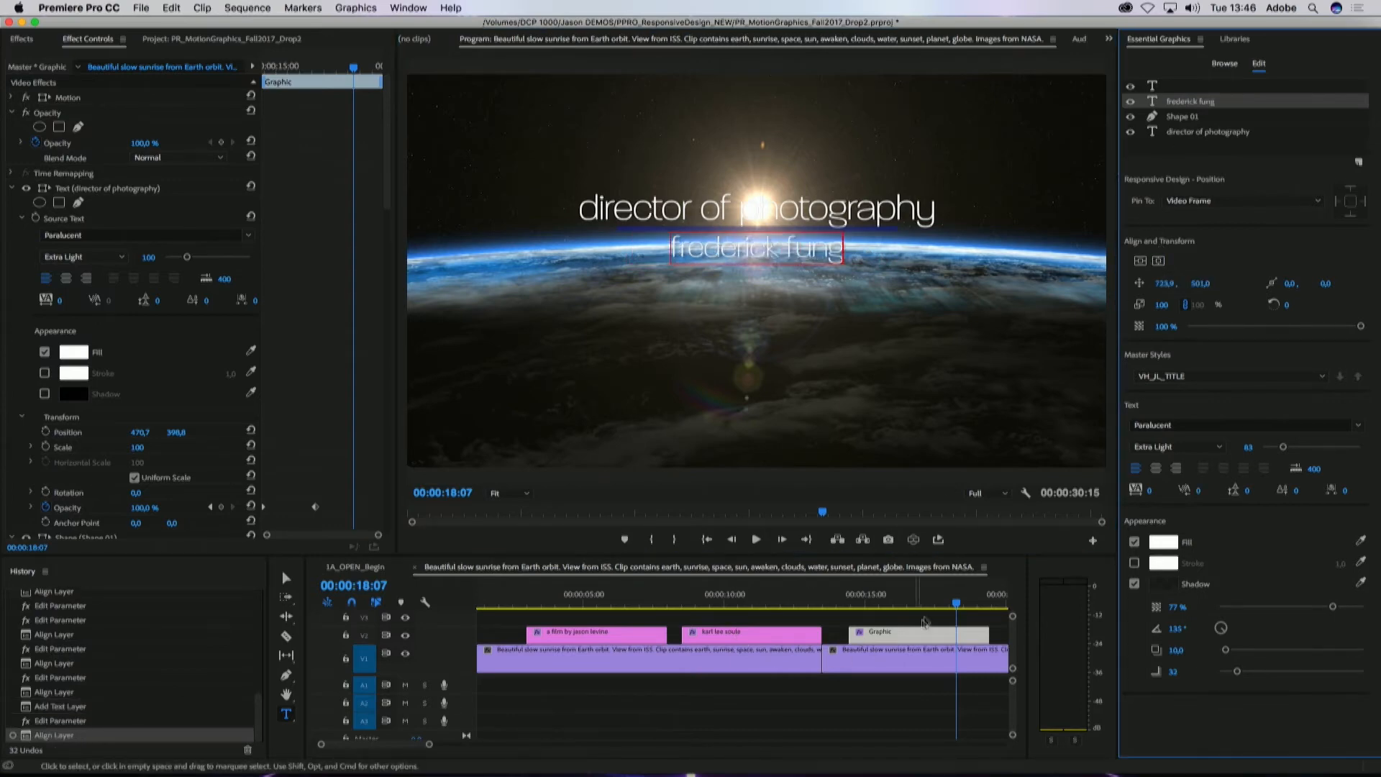
Step: Rewind the sequence and play back the credits
{"action": "left_click", "coordinate": [789, 603]}
{"action": "left_click_drag", "start_coordinate": [787, 603], "coordinate": [527, 603]}
{"action": "key", "text": "space"}
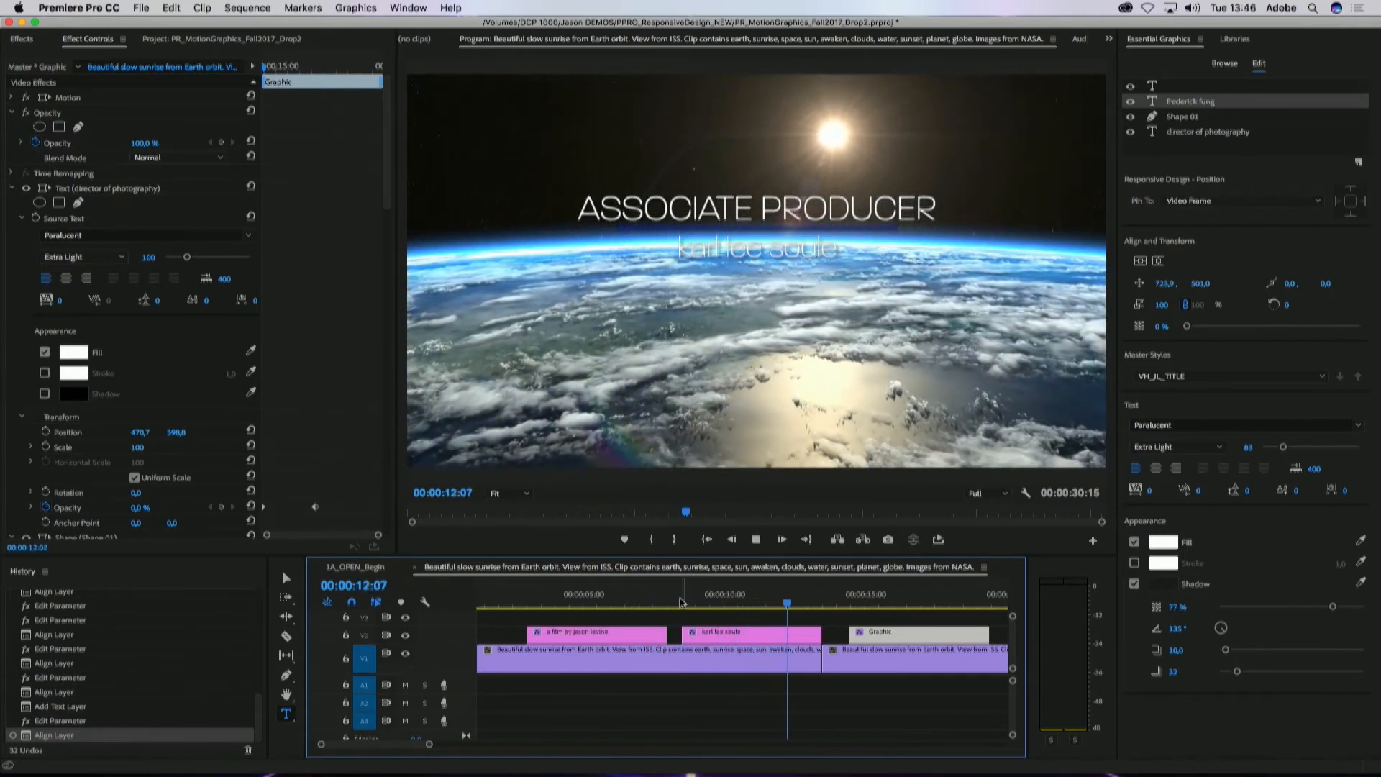
Step: Stop playback and select the opening title's graphic clip
{"action": "key", "text": "space"}
{"action": "left_click_drag", "start_coordinate": [590, 593], "coordinate": [640, 595]}
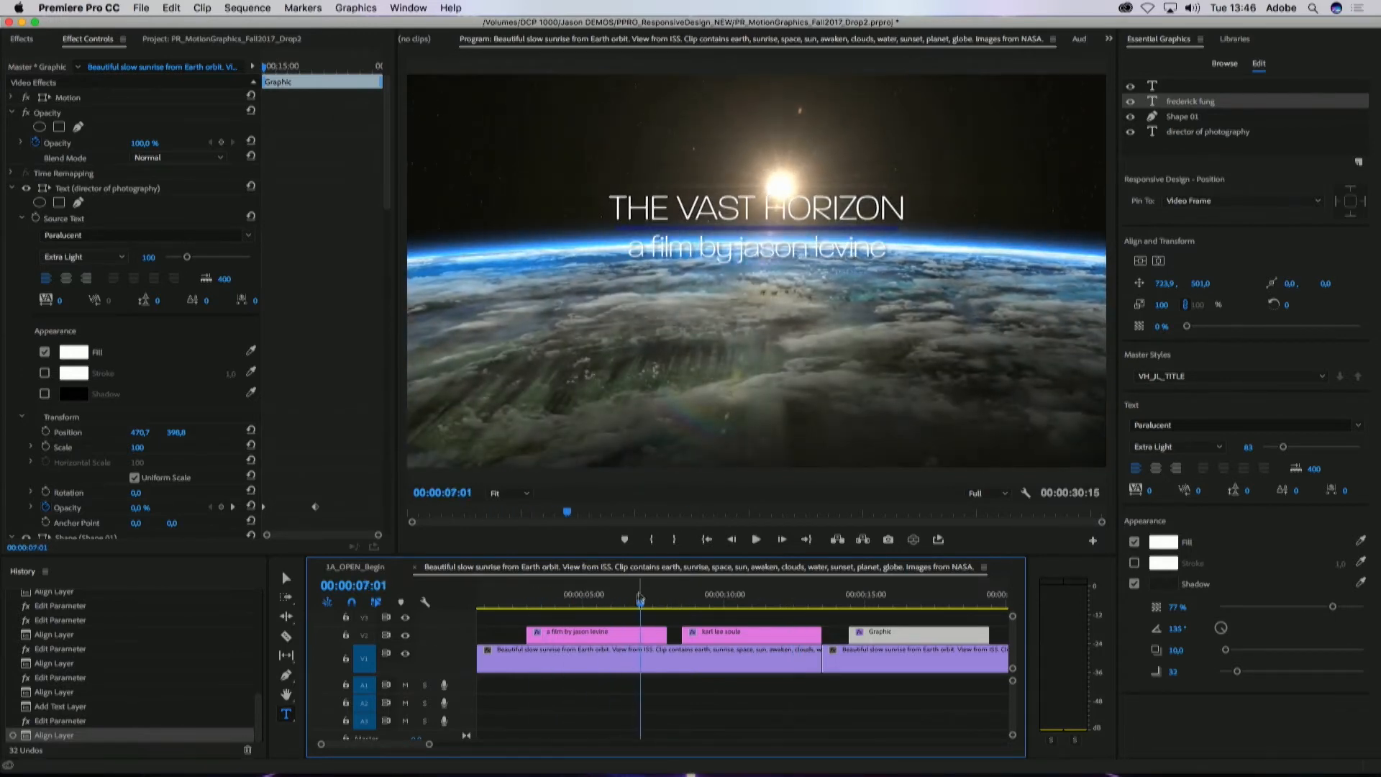
{"action": "left_click", "coordinate": [628, 632]}
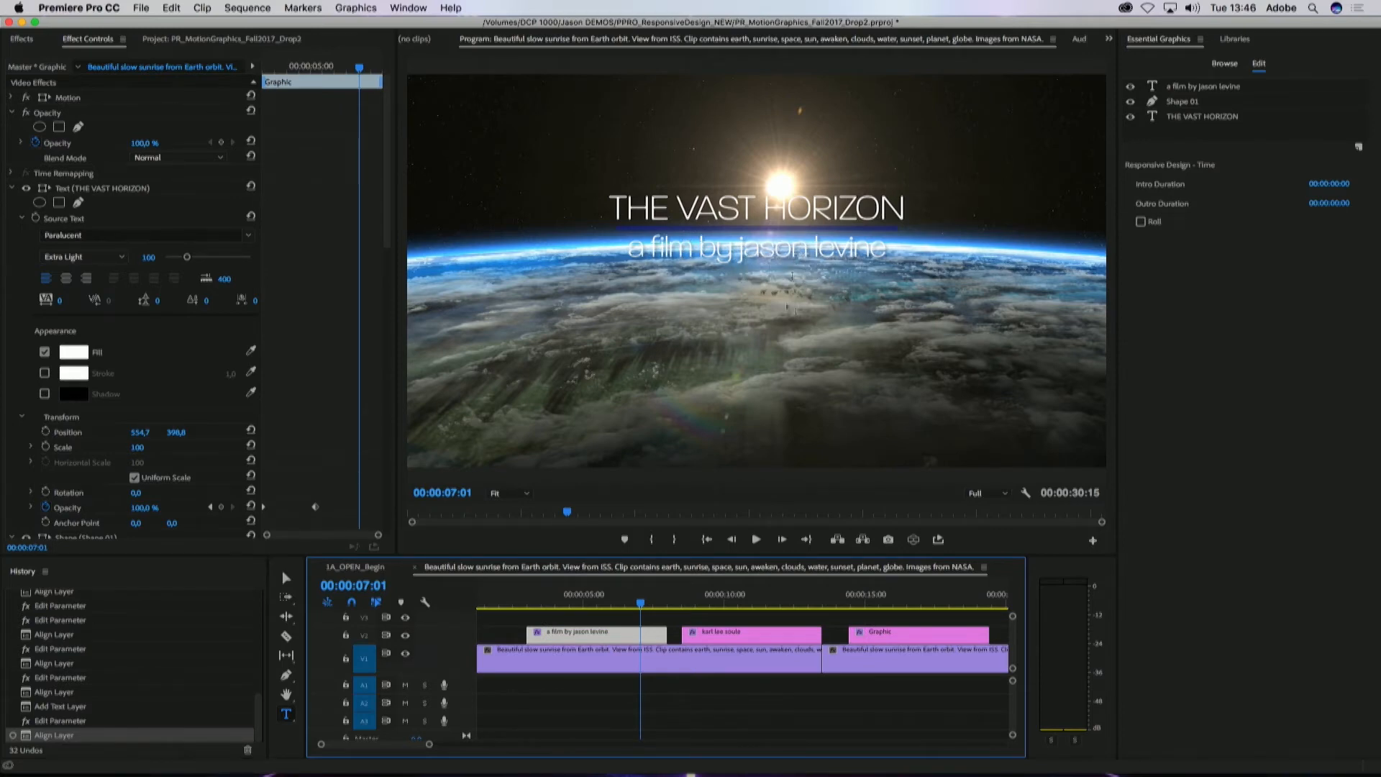
Step: Set the 'a film by' subtitle to Medium weight and centre it horizontally
{"action": "left_click", "coordinate": [1189, 88]}
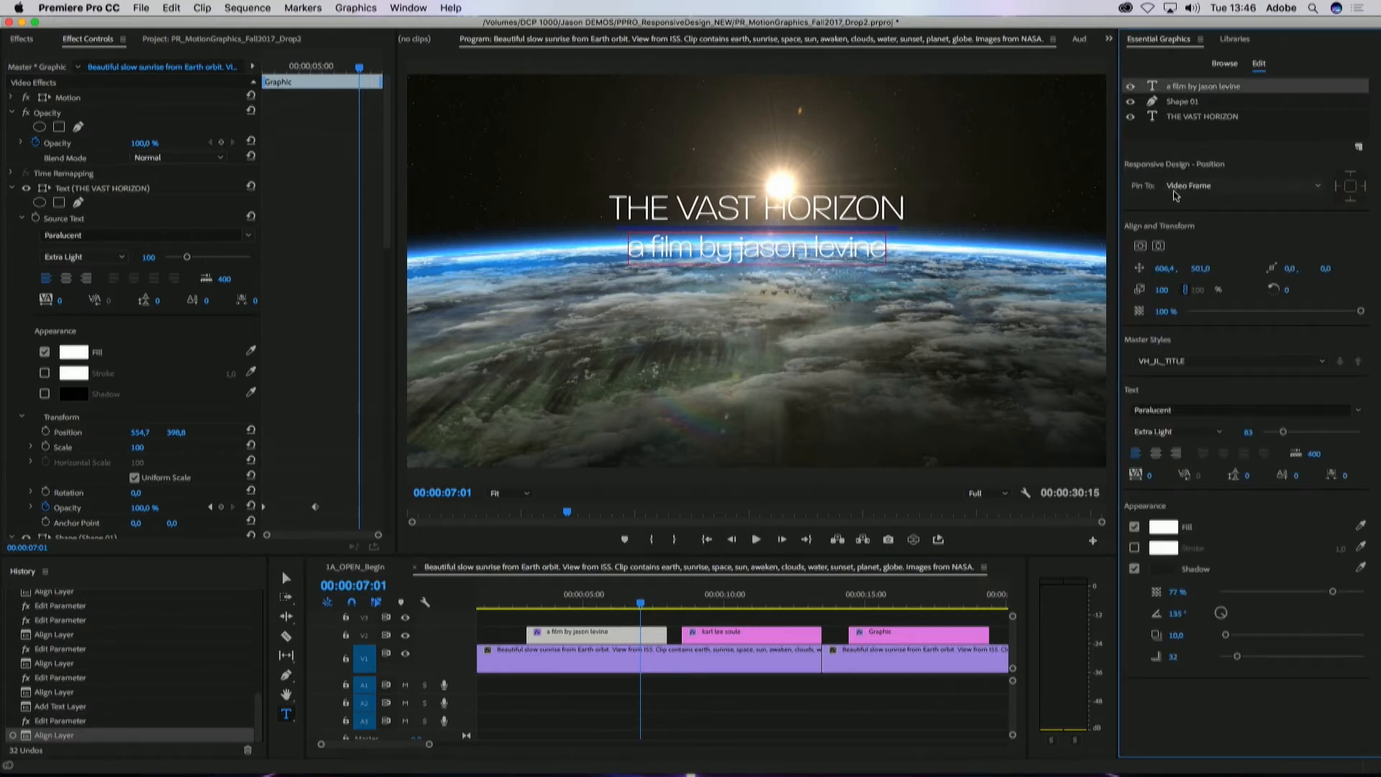
{"action": "left_click", "coordinate": [1192, 434]}
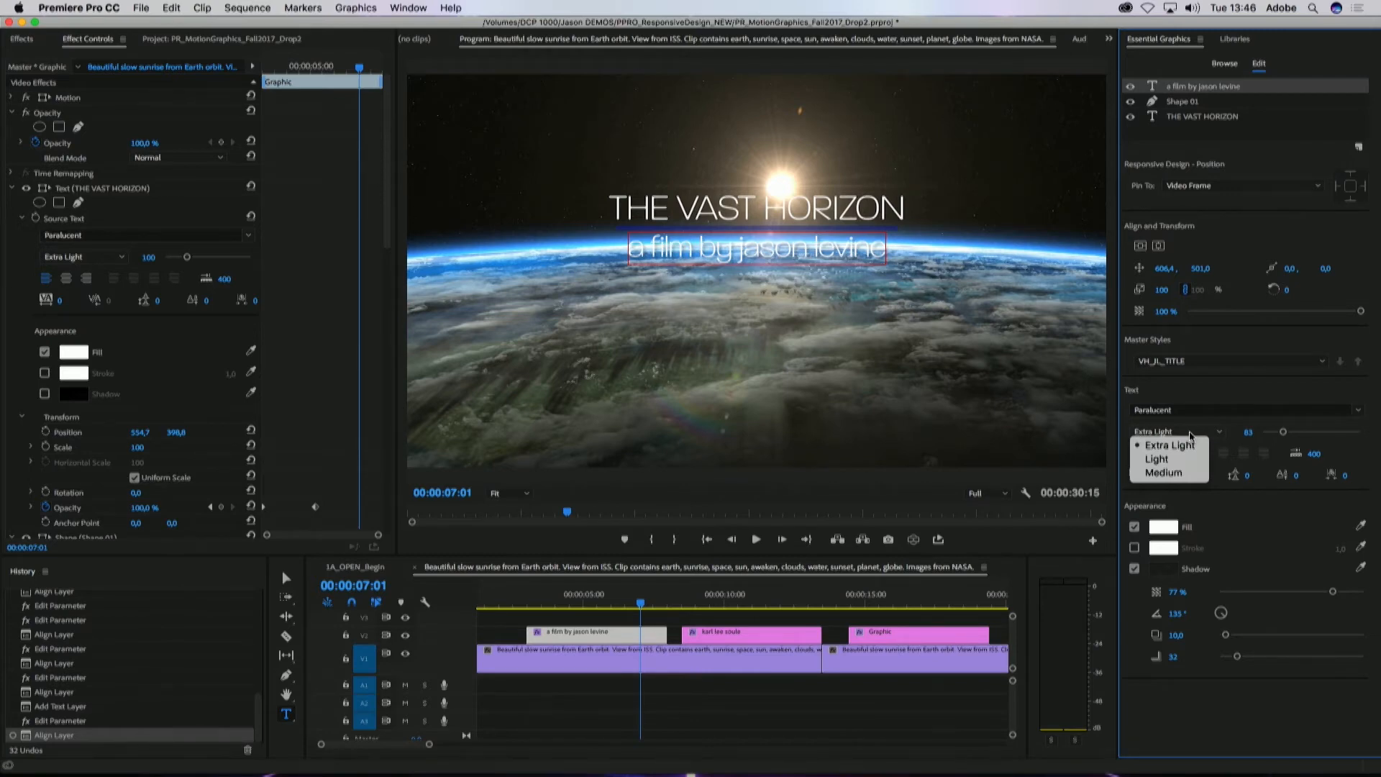
{"action": "left_click", "coordinate": [1197, 474]}
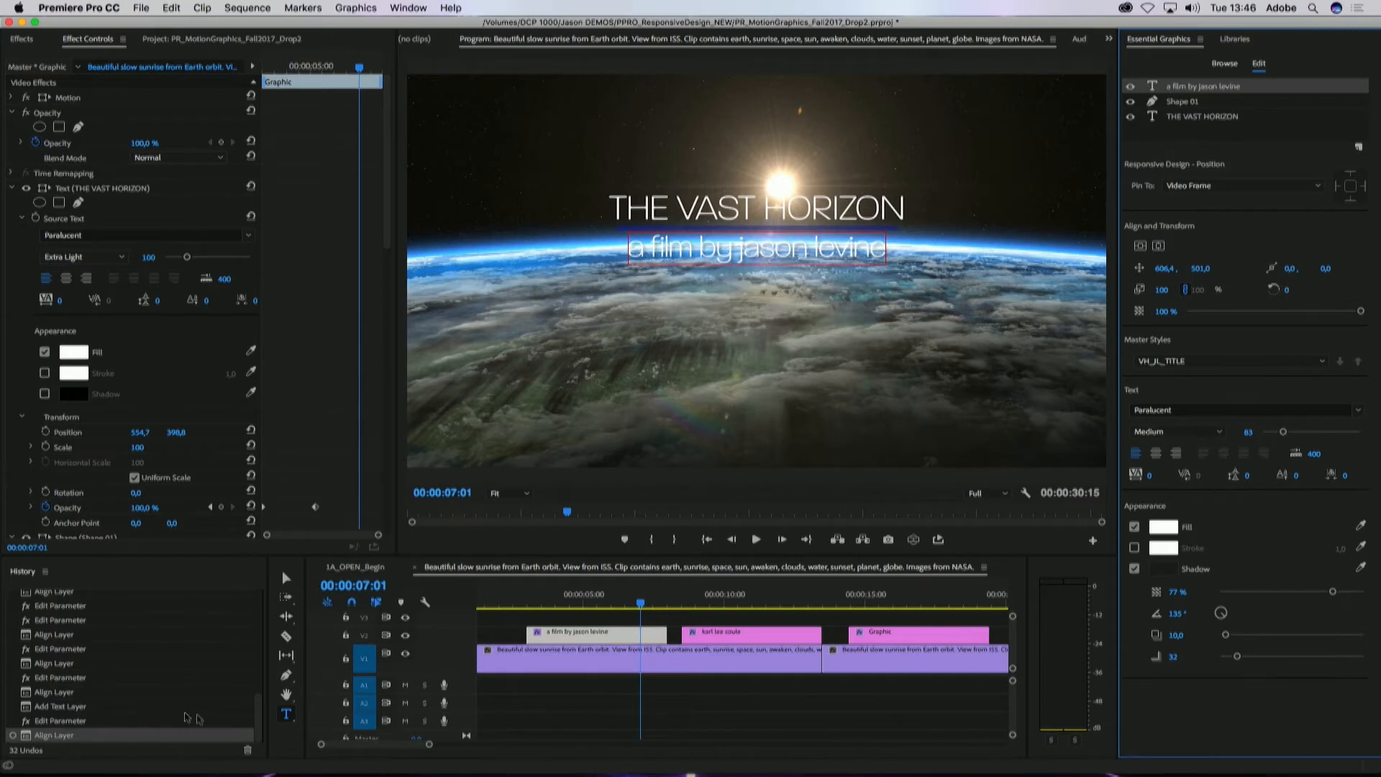
{"action": "left_click_drag", "start_coordinate": [631, 248], "coordinate": [886, 248]}
{"action": "left_click", "coordinate": [1178, 432]}
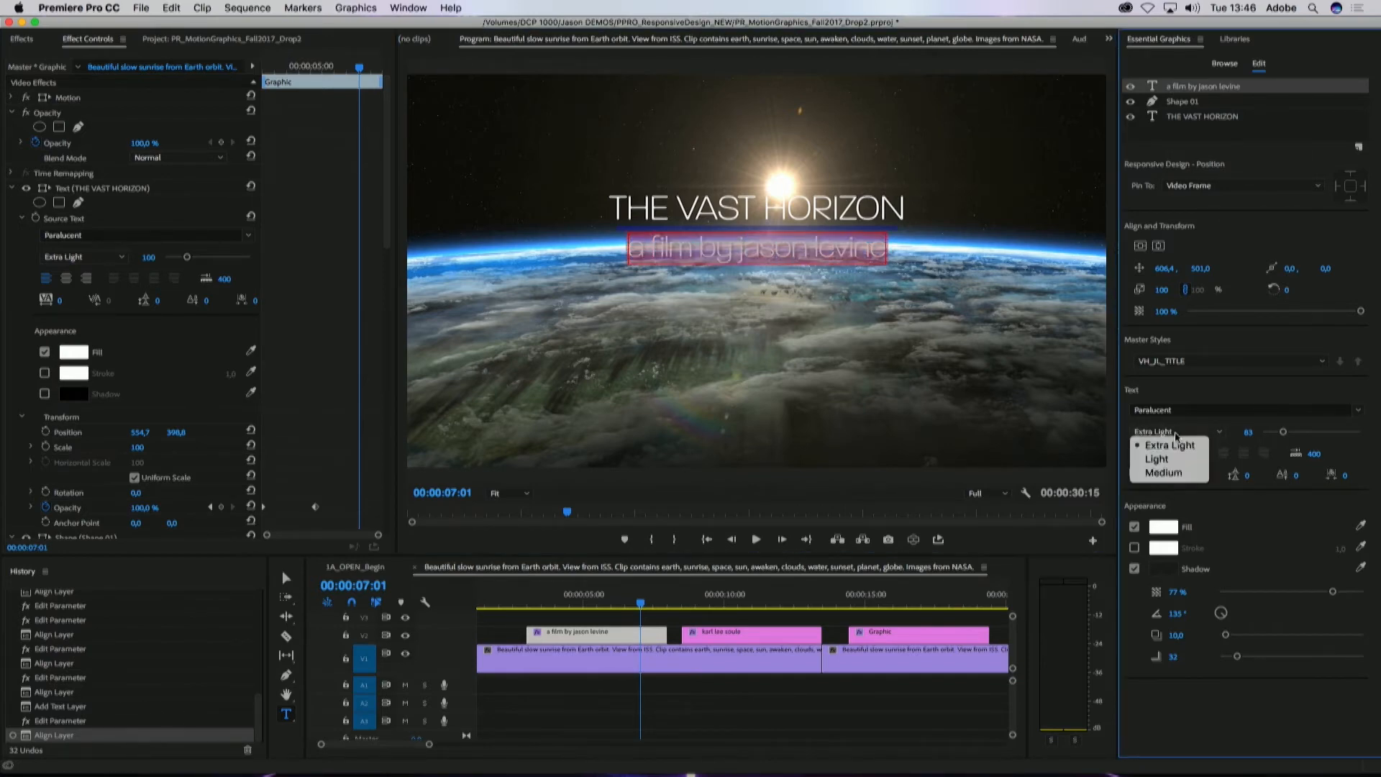
{"action": "left_click", "coordinate": [1170, 472]}
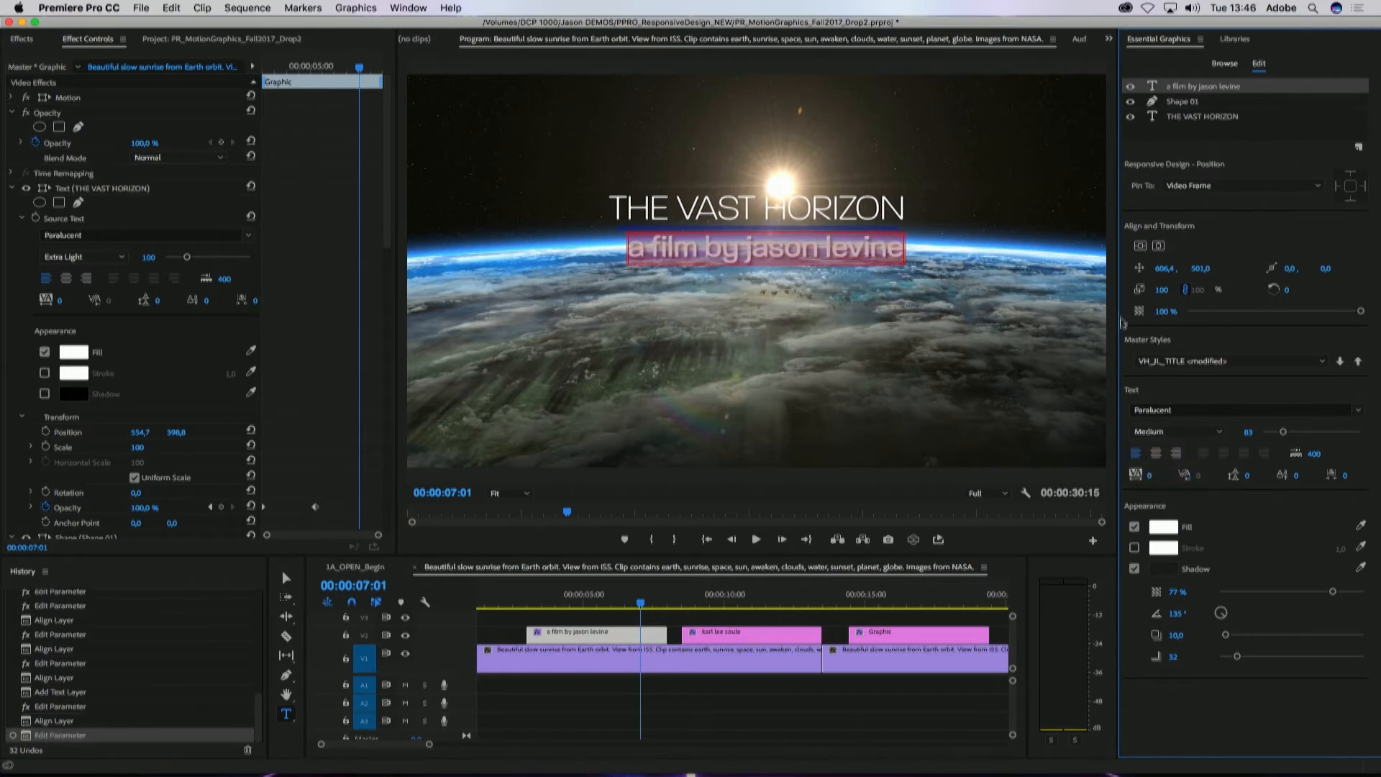
{"action": "left_click", "coordinate": [1158, 245]}
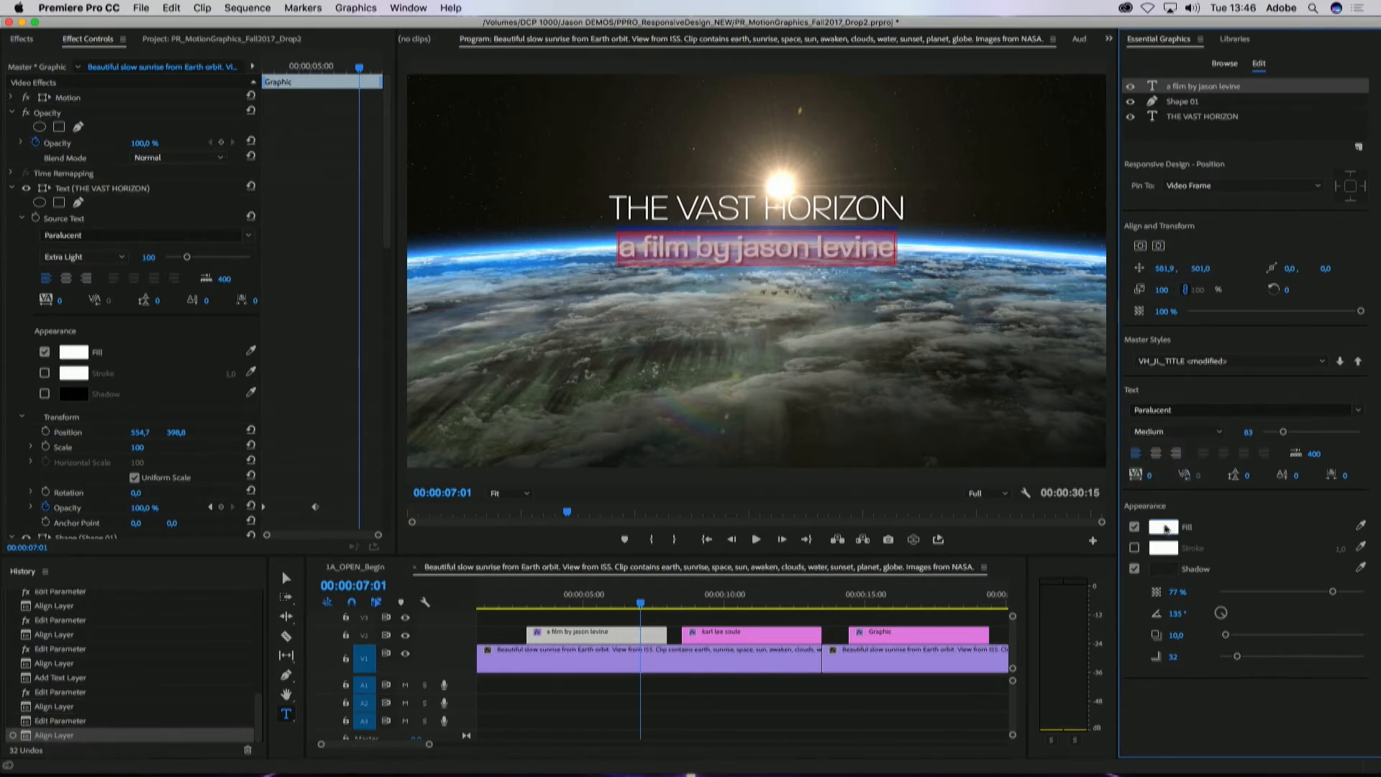
Step: Give the subtitle a pale teal 9CCFD2 fill and a softer shadow: 38% opacity, blur 73
{"action": "left_click", "coordinate": [1163, 528]}
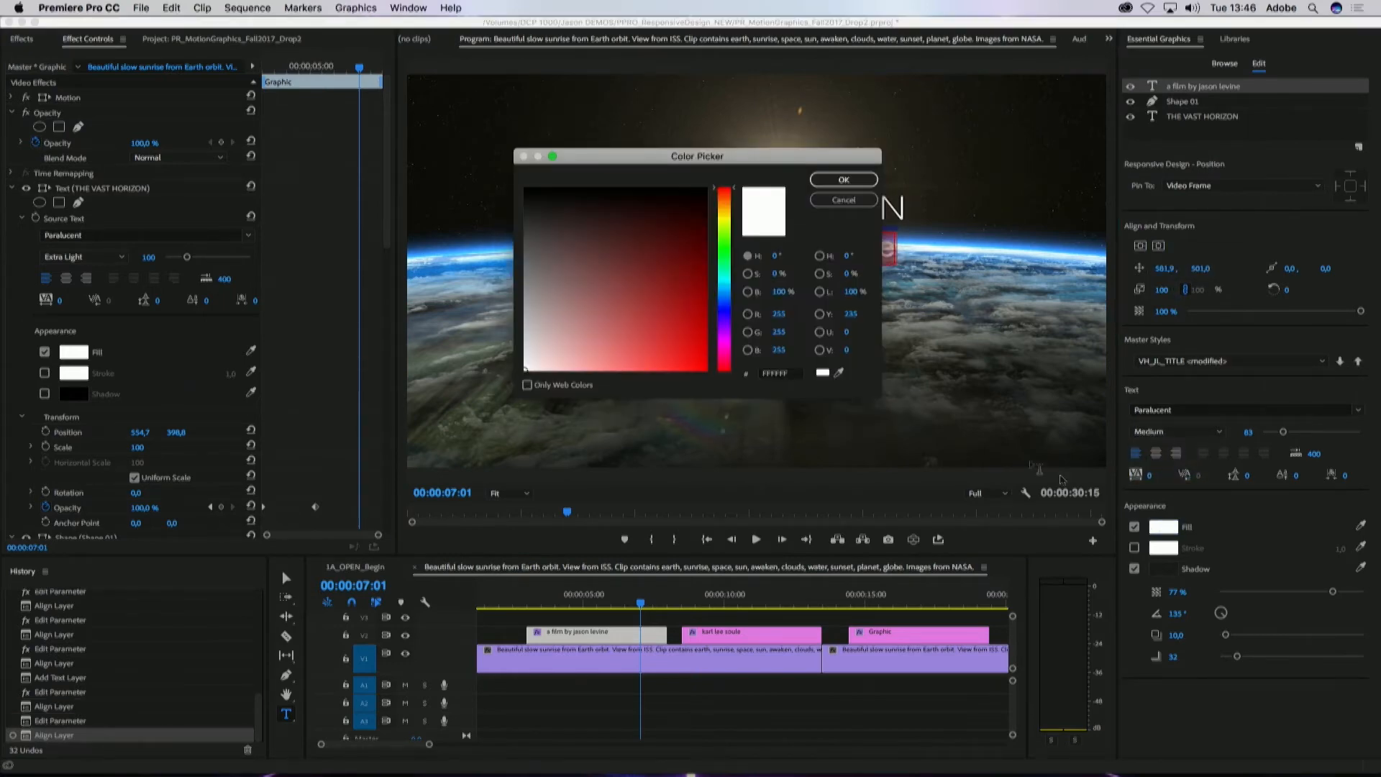
{"action": "left_click", "coordinate": [720, 282]}
{"action": "left_click_drag", "start_coordinate": [614, 323], "coordinate": [571, 338]}
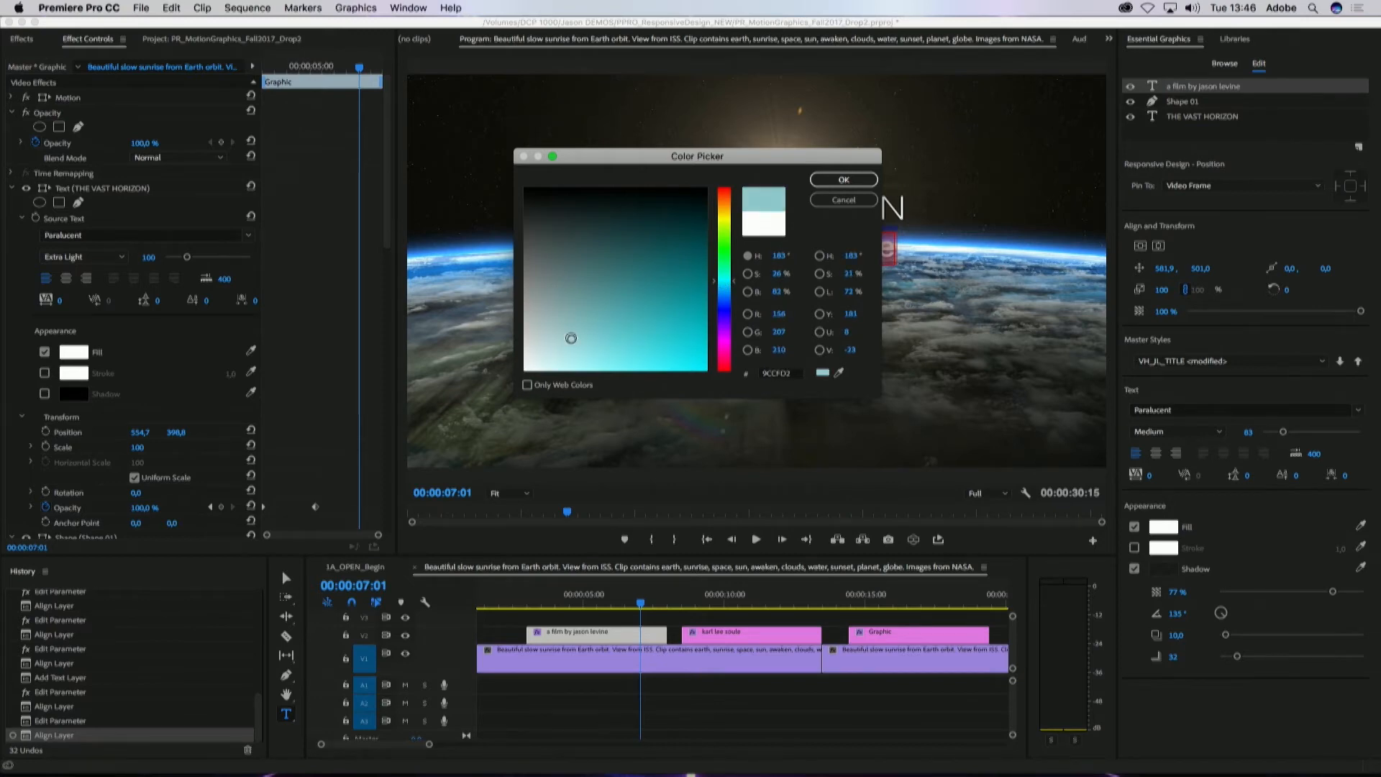
{"action": "left_click", "coordinate": [835, 181]}
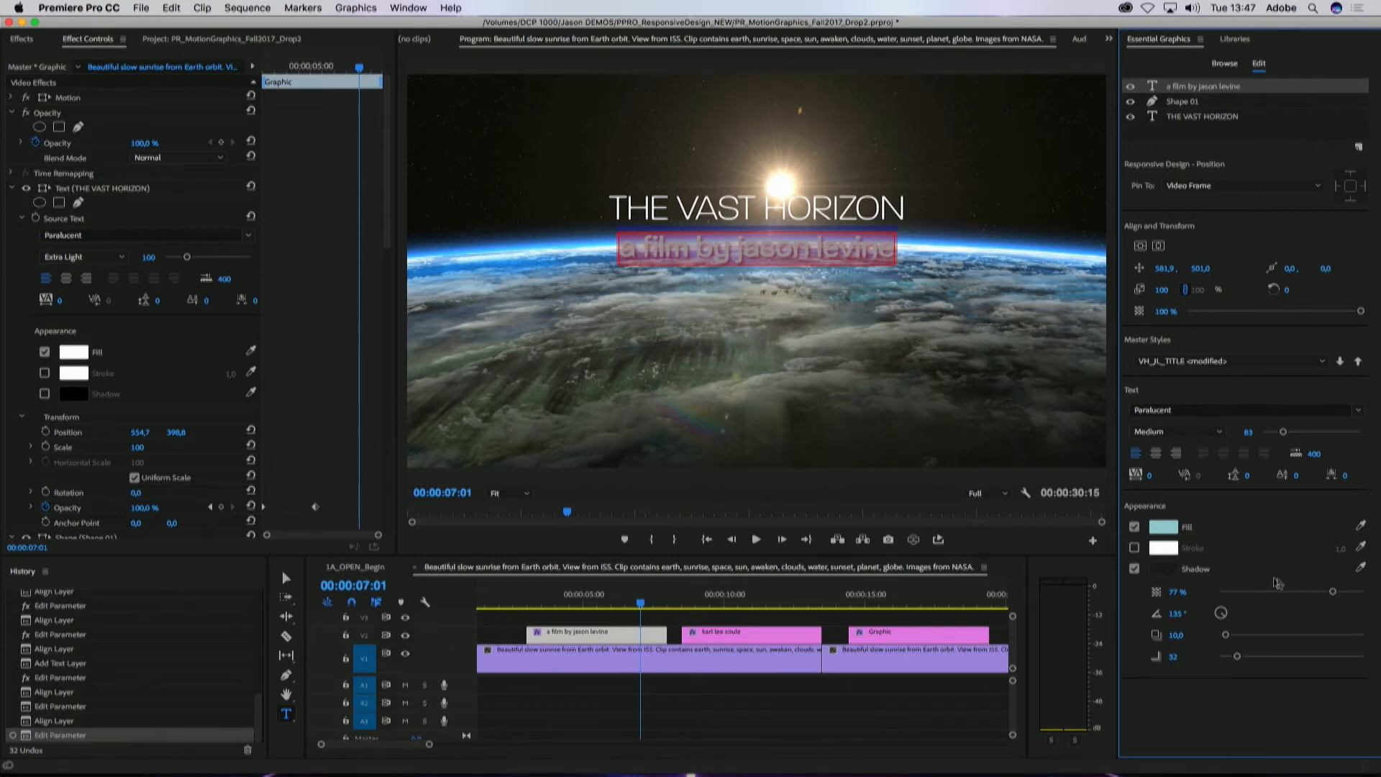
{"action": "left_click_drag", "start_coordinate": [1333, 594], "coordinate": [1276, 592]}
{"action": "left_click_drag", "start_coordinate": [1237, 658], "coordinate": [1261, 656]}
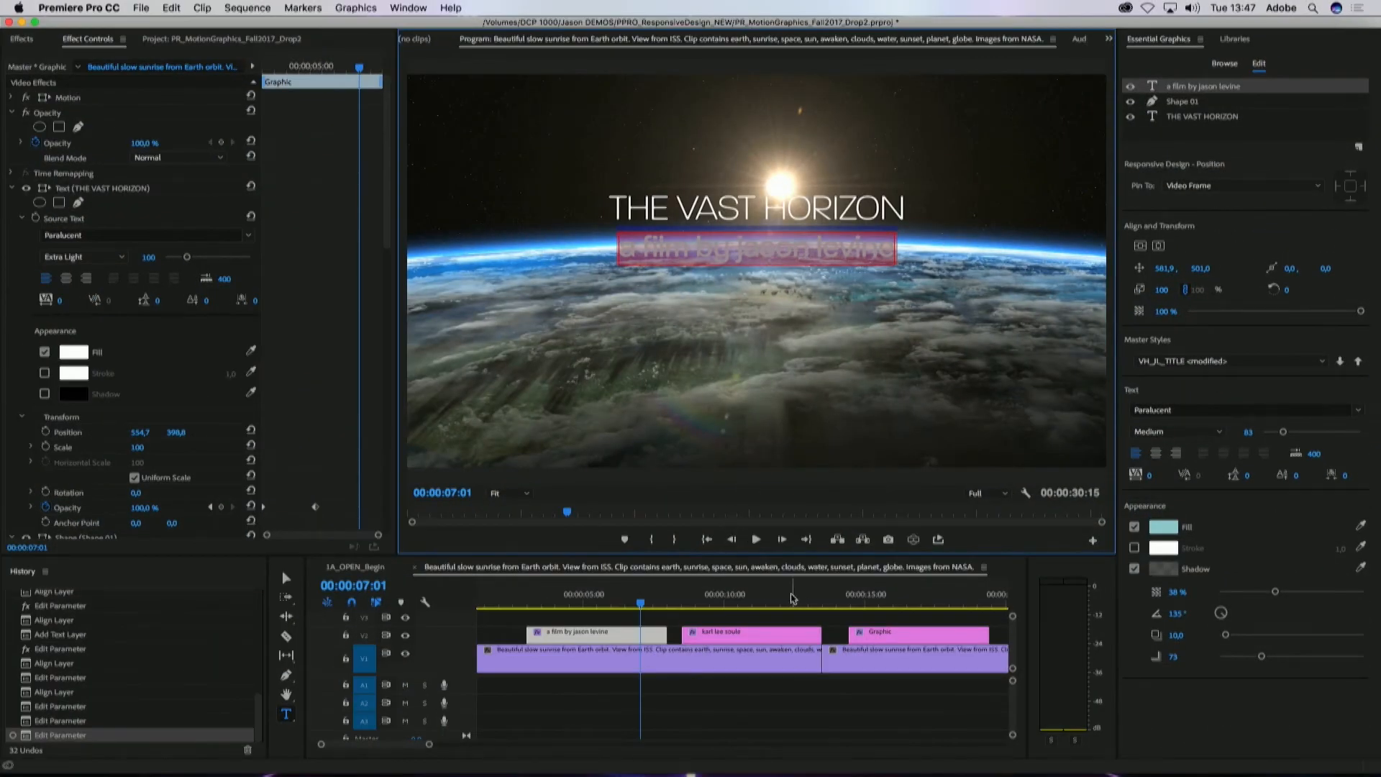
Step: Push the opening subtitle's look to the VH_JL_TITLE master style and play the credits
{"action": "left_click", "coordinate": [791, 598]}
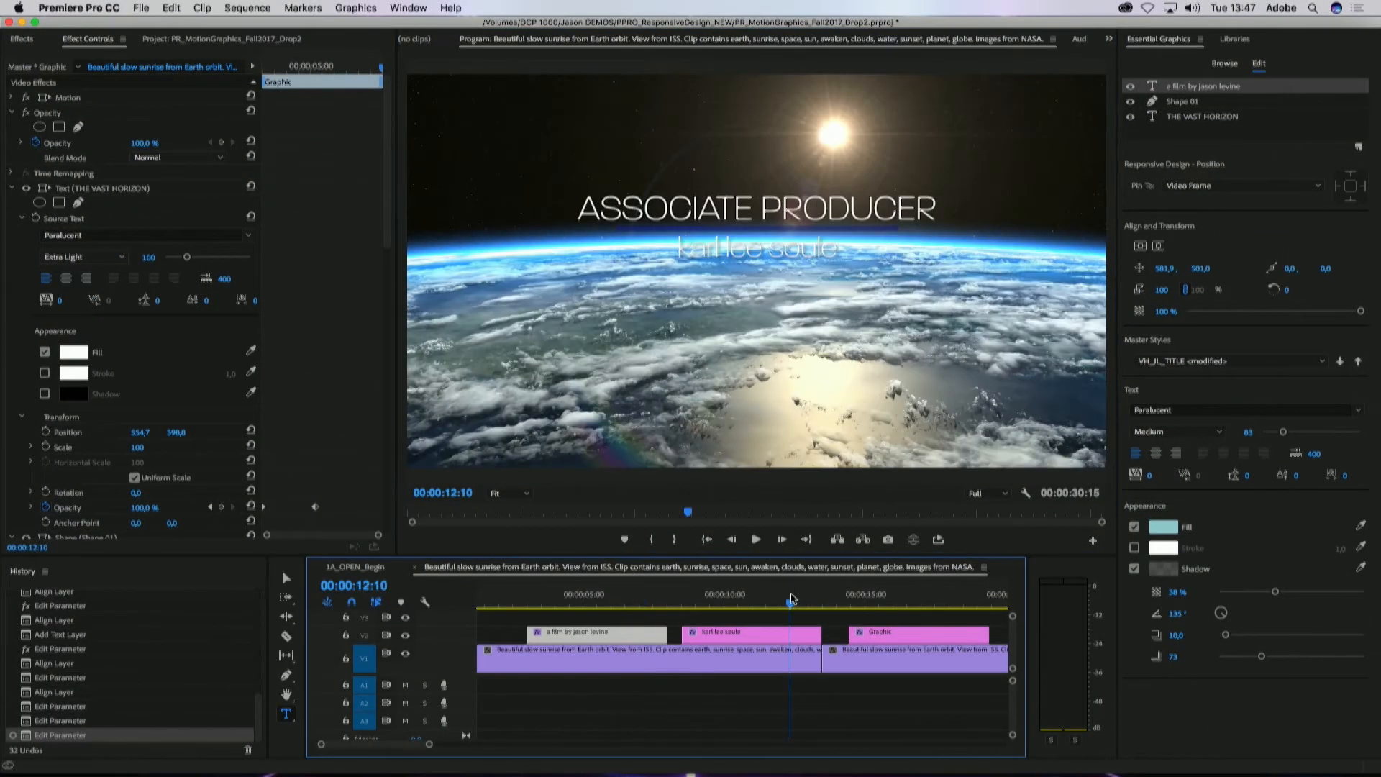
{"action": "left_click", "coordinate": [789, 636]}
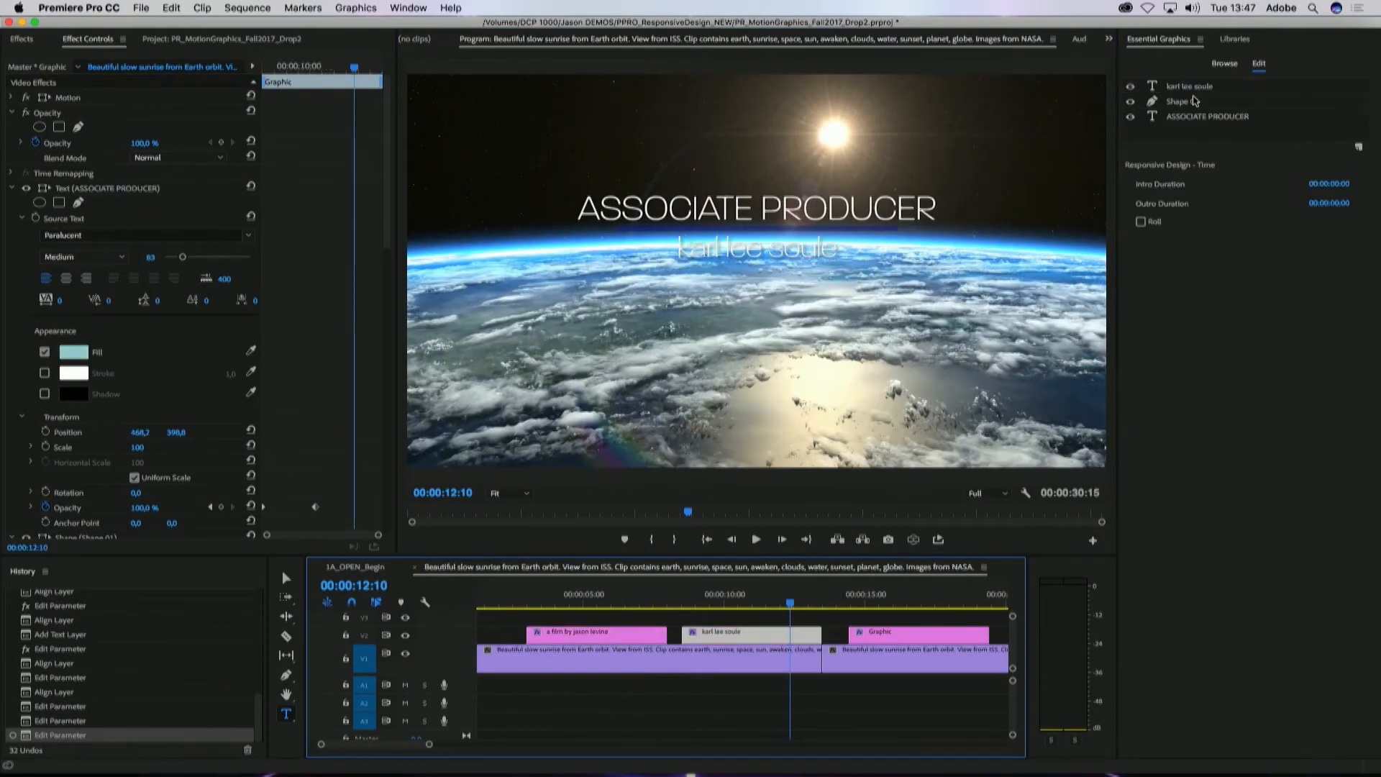
{"action": "left_click", "coordinate": [1191, 87]}
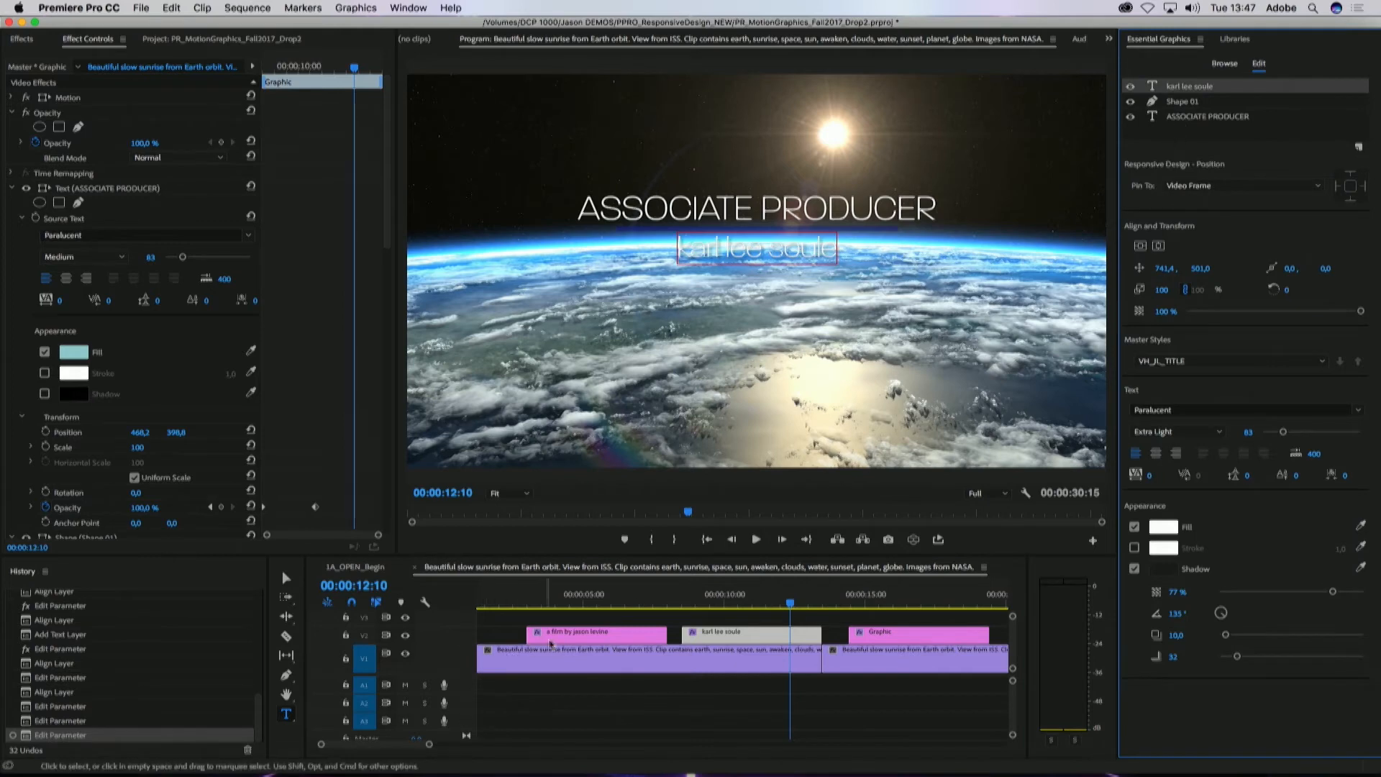
{"action": "left_click", "coordinate": [591, 633]}
{"action": "left_click", "coordinate": [588, 596]}
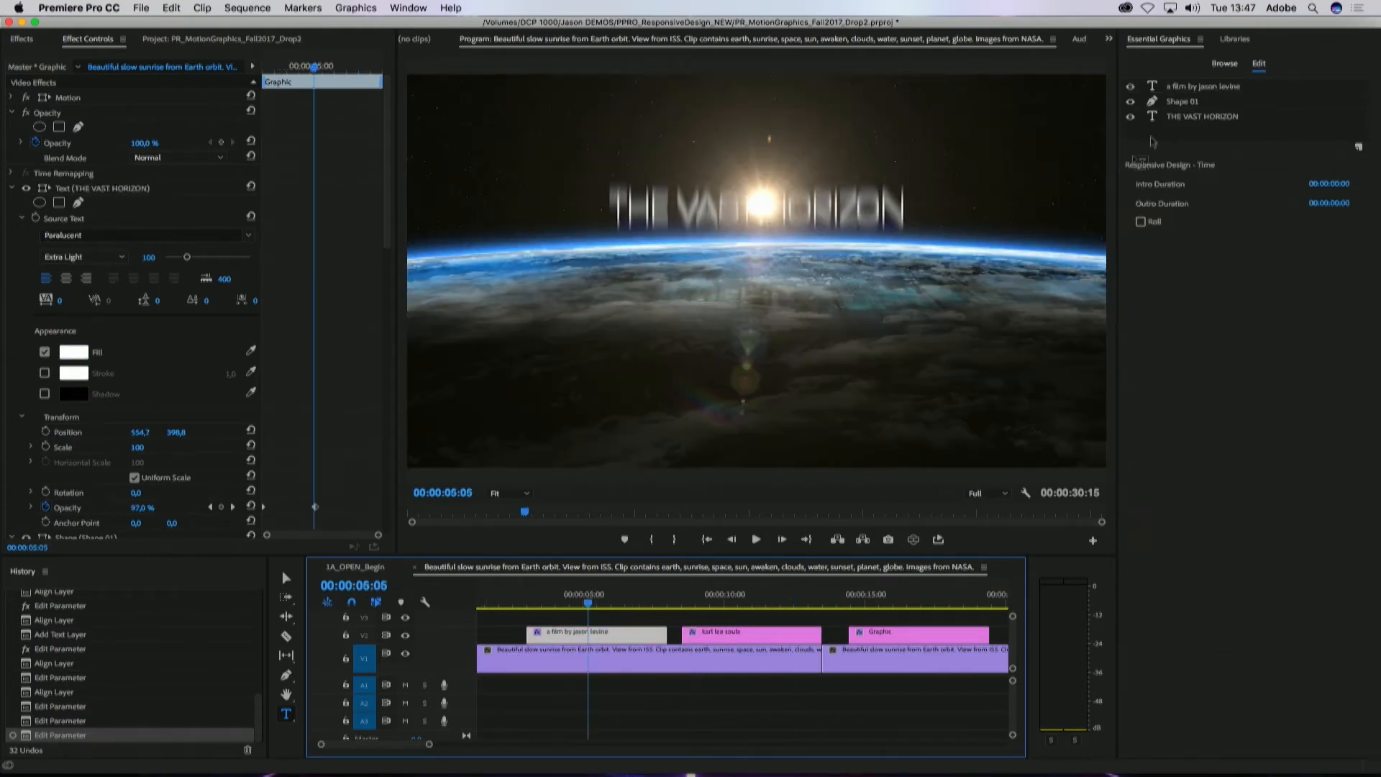
{"action": "left_click", "coordinate": [1197, 87]}
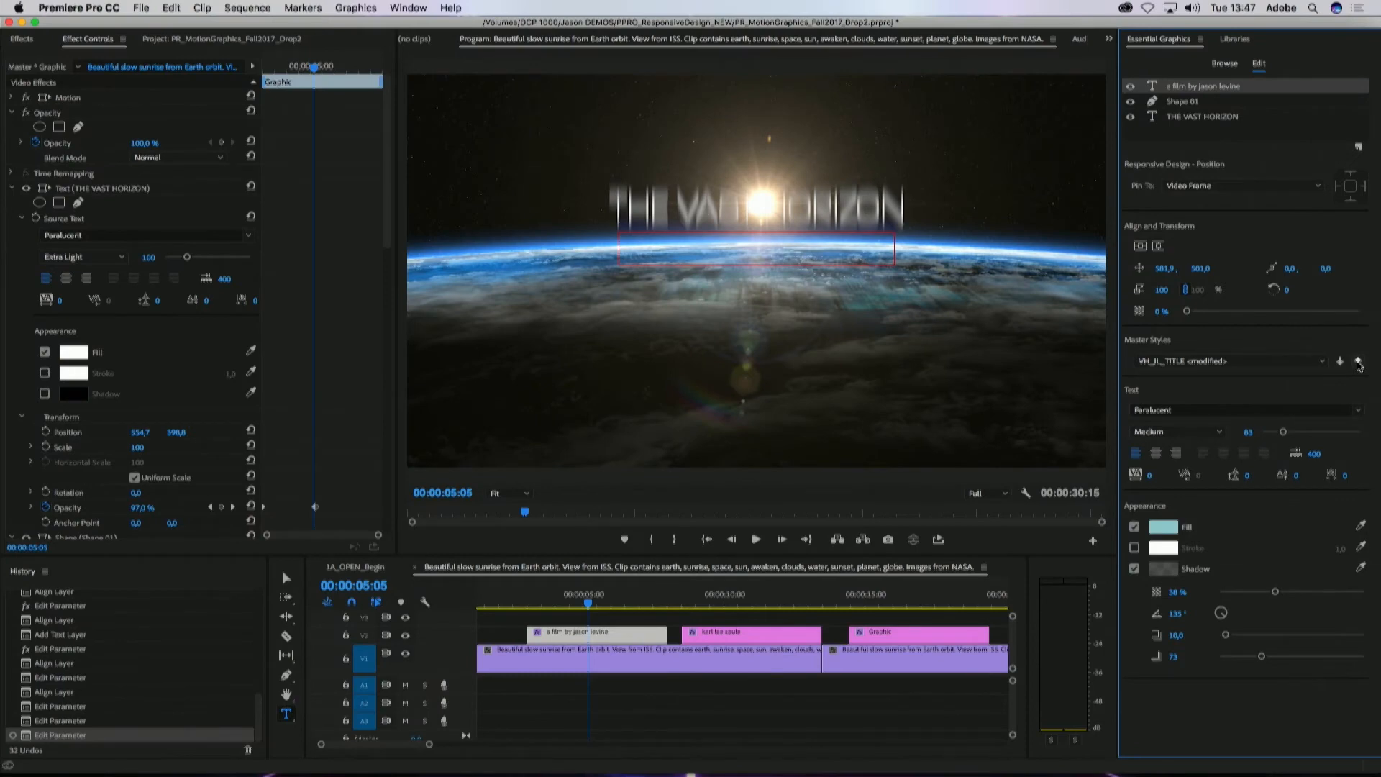
{"action": "left_click", "coordinate": [1358, 362]}
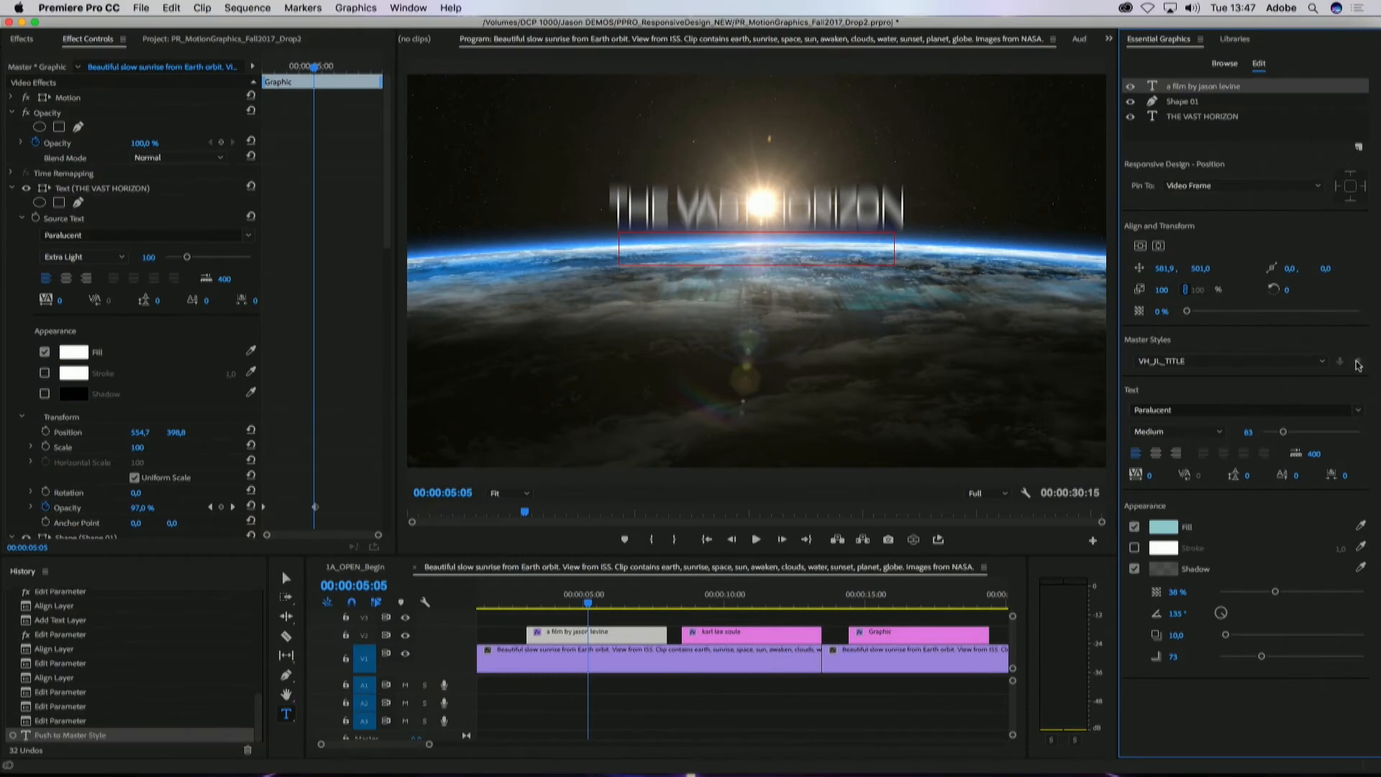
{"action": "left_click", "coordinate": [513, 594]}
{"action": "key", "text": "space"}
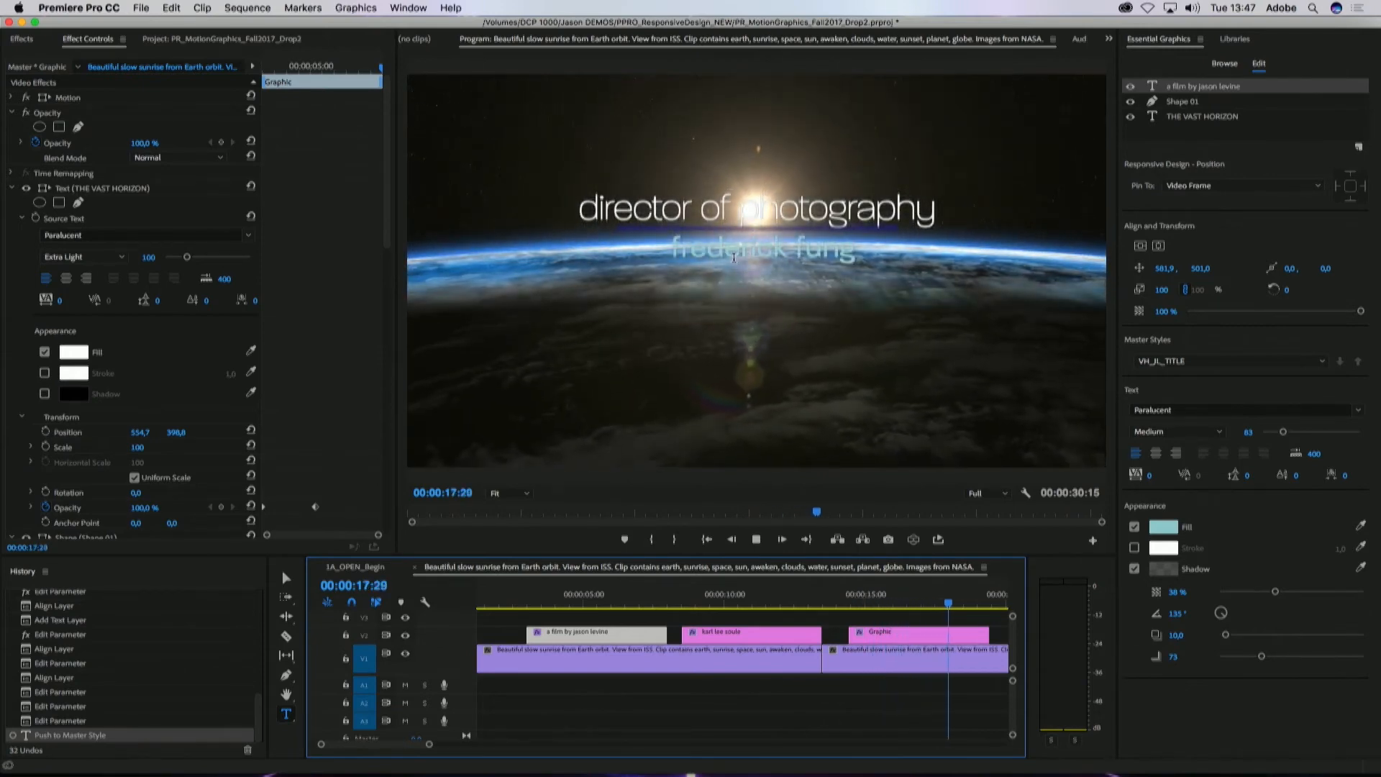
Step: Stop playback and switch to After Effects
{"action": "key", "text": "space"}
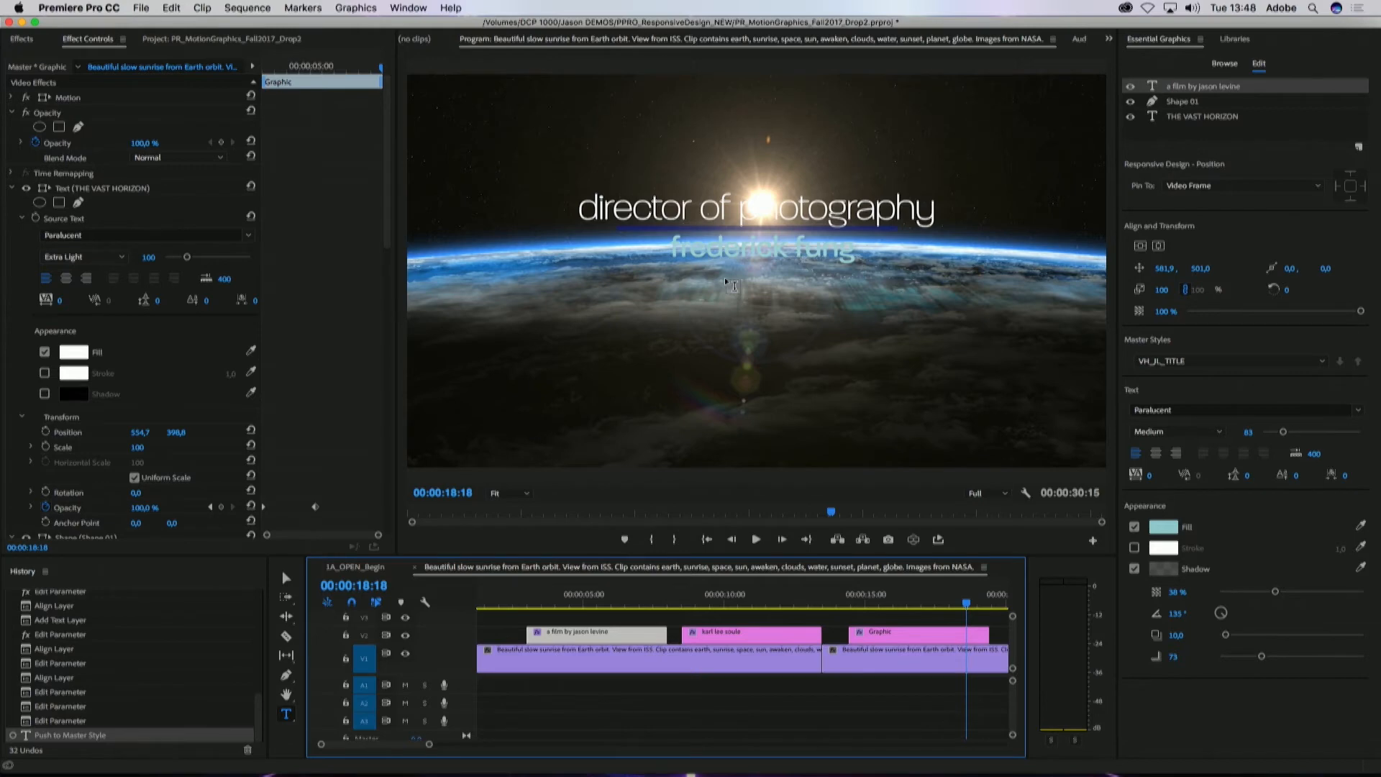
{"action": "key", "text": "super+Tab"}
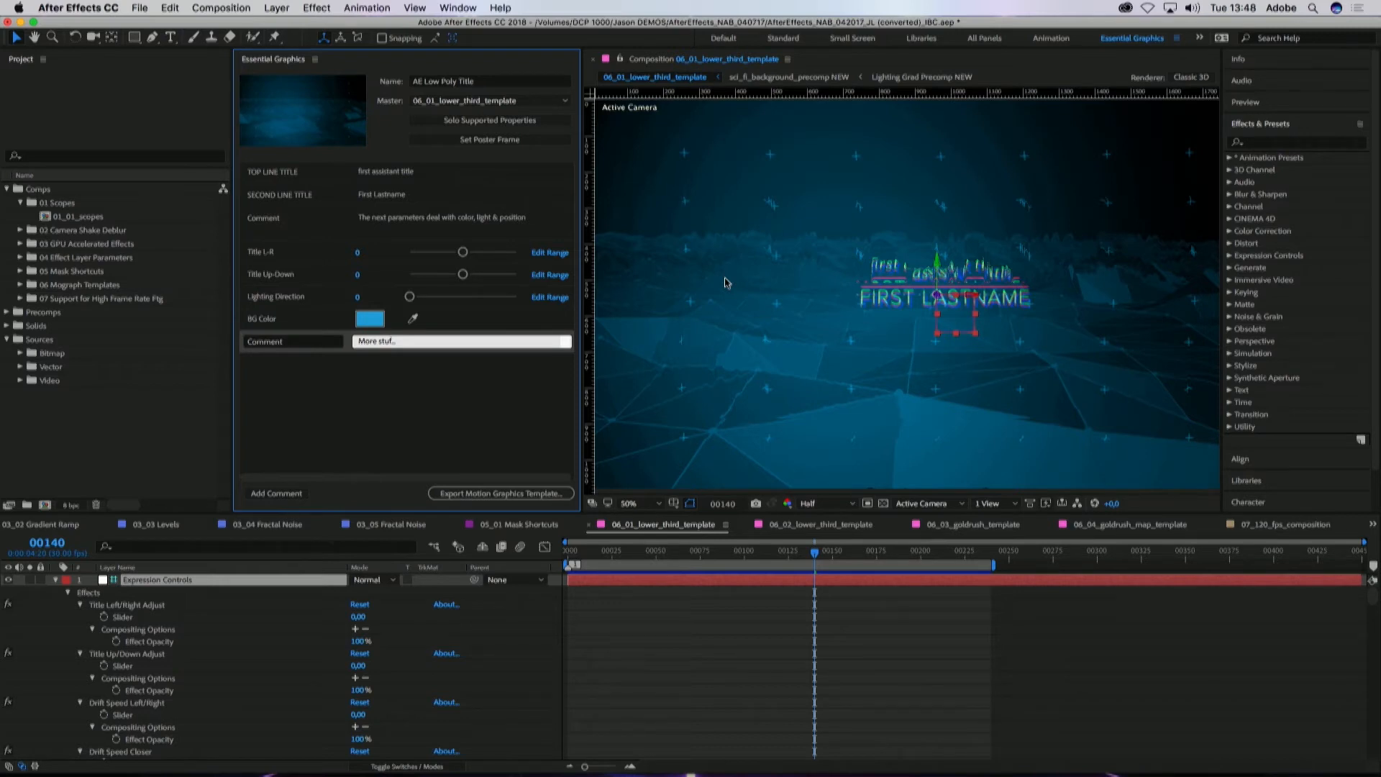
Step: Preview the low-poly title animation and scrub back to frame 00058
{"action": "key", "text": "space"}
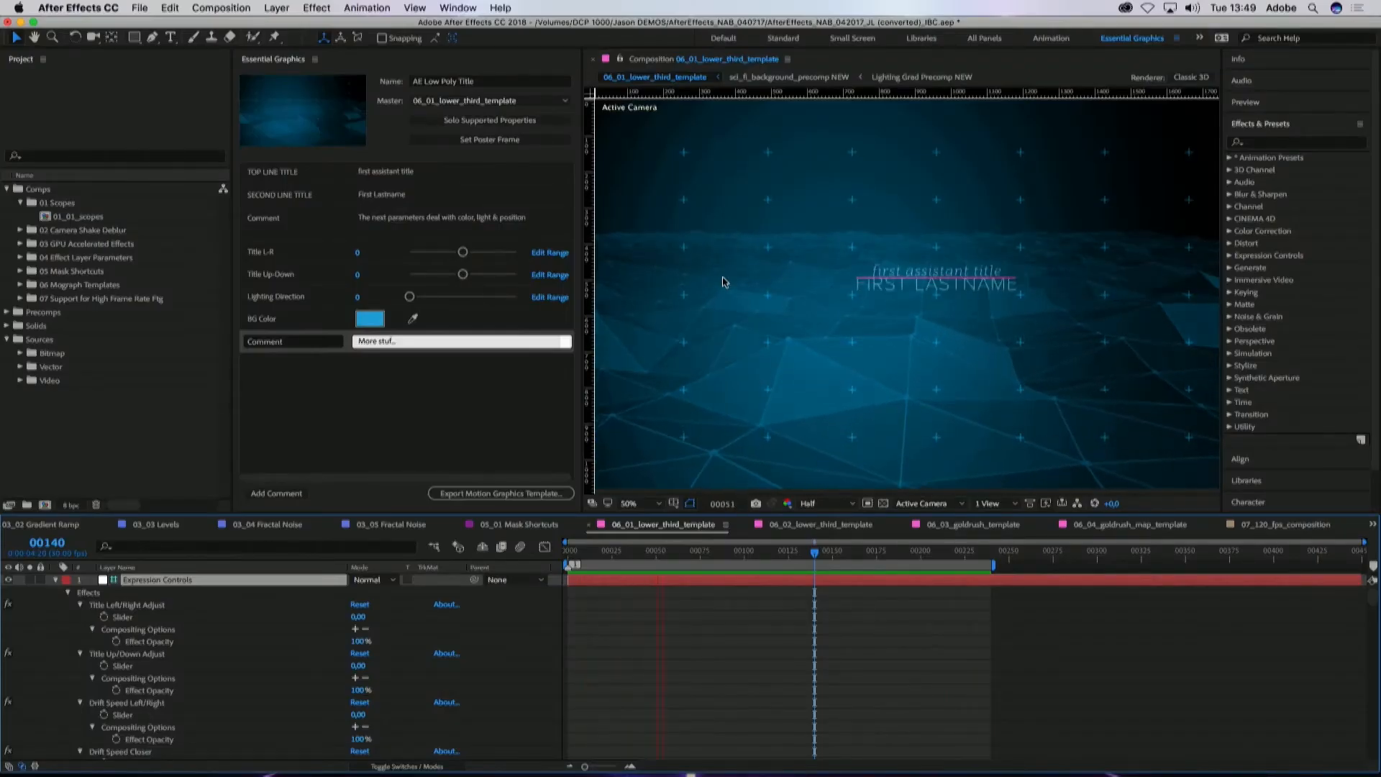
{"action": "left_click", "coordinate": [694, 551]}
{"action": "left_click_drag", "start_coordinate": [694, 552], "coordinate": [670, 555]}
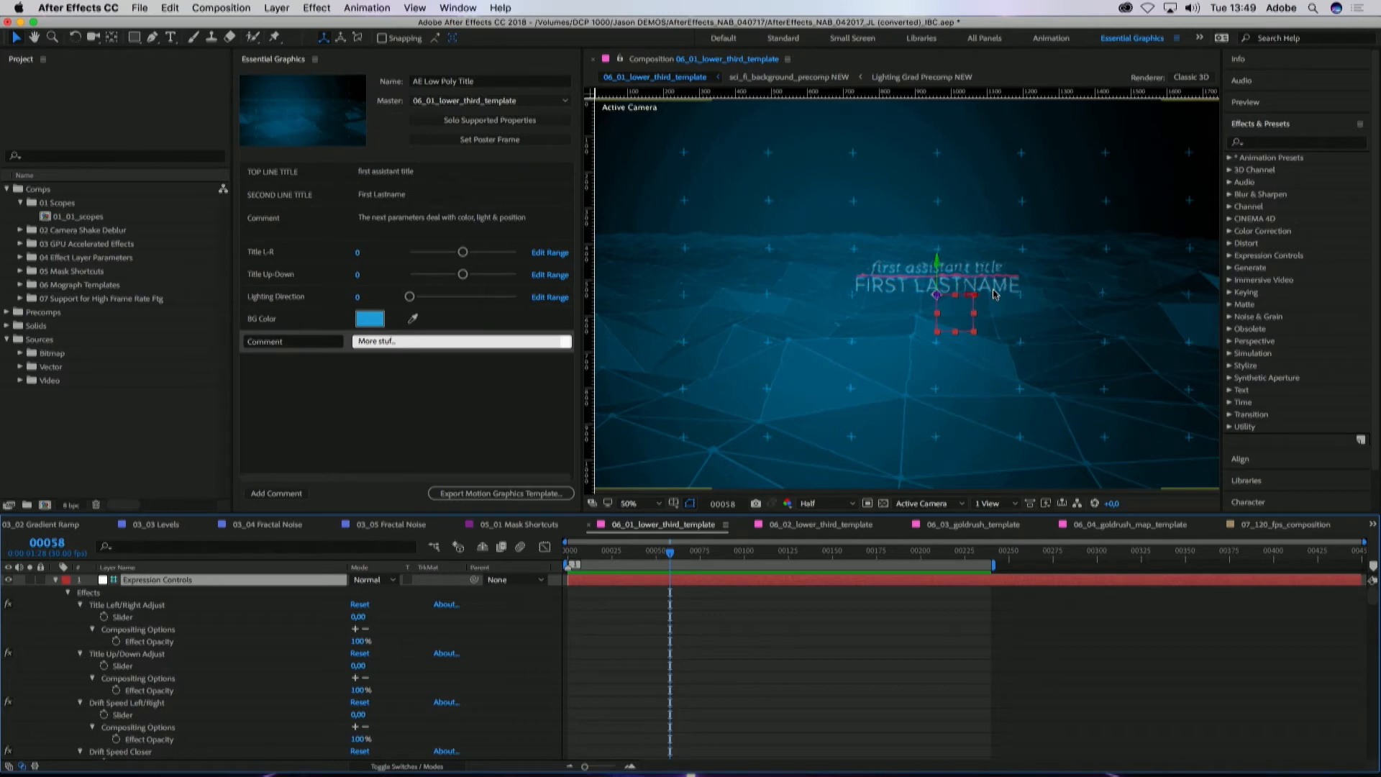
Step: Delete the BG Color, Lighting Direction and Title Up-Down properties from Essential Graphics
{"action": "left_click", "coordinate": [264, 62]}
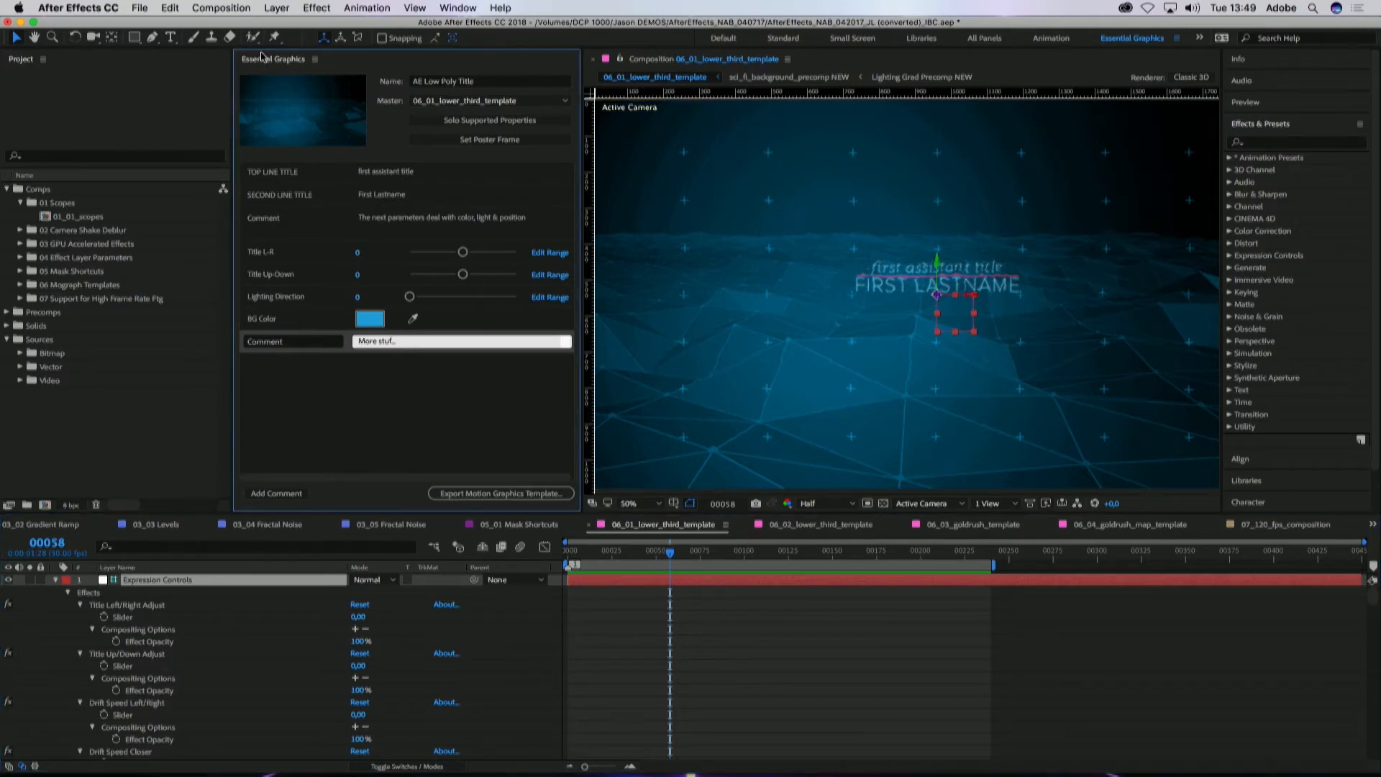
{"action": "left_click", "coordinate": [304, 339]}
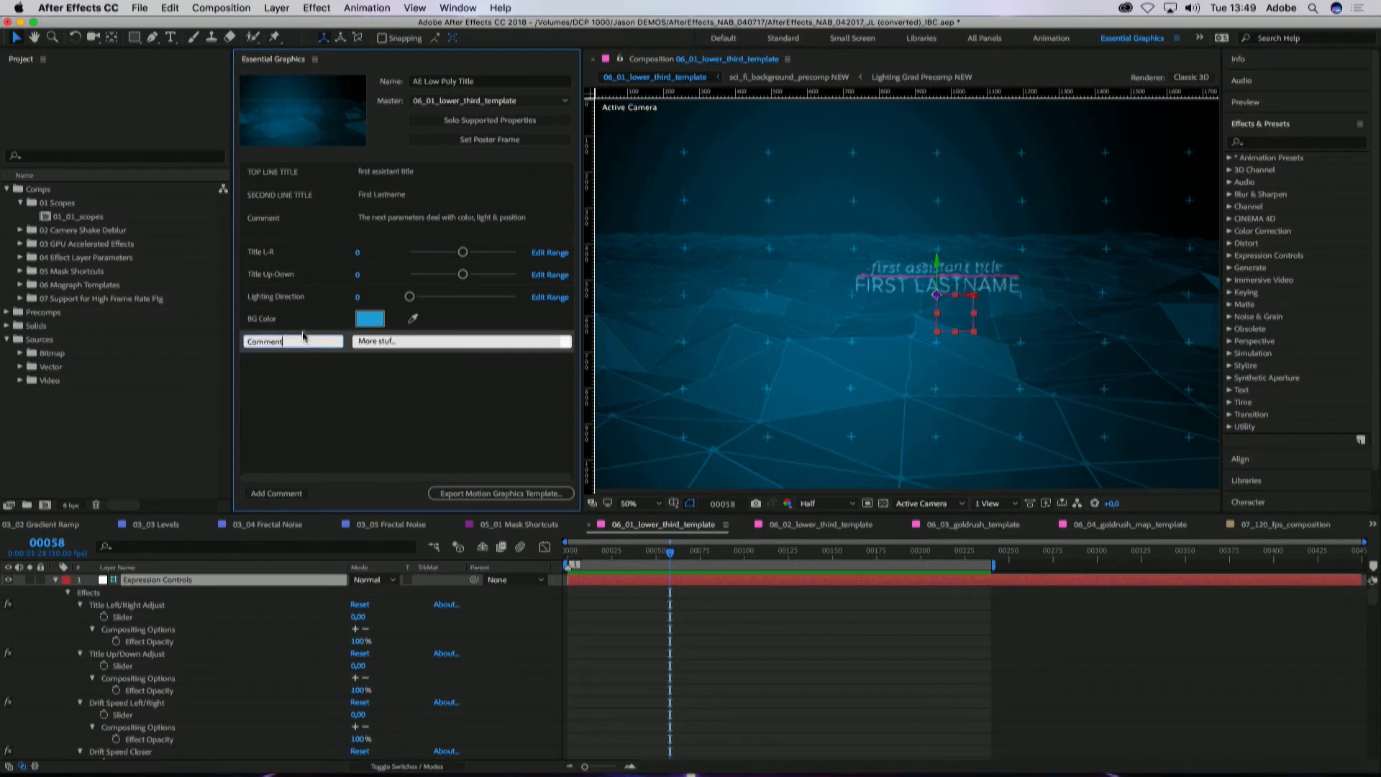
{"action": "left_click", "coordinate": [302, 319]}
{"action": "key", "text": "Delete"}
{"action": "left_click", "coordinate": [305, 297]}
{"action": "key", "text": "Delete"}
{"action": "left_click", "coordinate": [310, 274]}
{"action": "key", "text": "Delete"}
{"action": "left_click", "coordinate": [315, 247]}
Step: Delete Title L-R, the comment, SECOND LINE TITLE and TOP LINE TITLE rows
{"action": "key", "text": "Delete"}
{"action": "left_click", "coordinate": [314, 244]}
{"action": "key", "text": "Delete"}
{"action": "left_click", "coordinate": [319, 188]}
{"action": "key", "text": "Delete"}
{"action": "left_click", "coordinate": [319, 182]}
{"action": "key", "text": "Delete"}
{"action": "left_click", "coordinate": [318, 180]}
{"action": "key", "text": "Delete"}
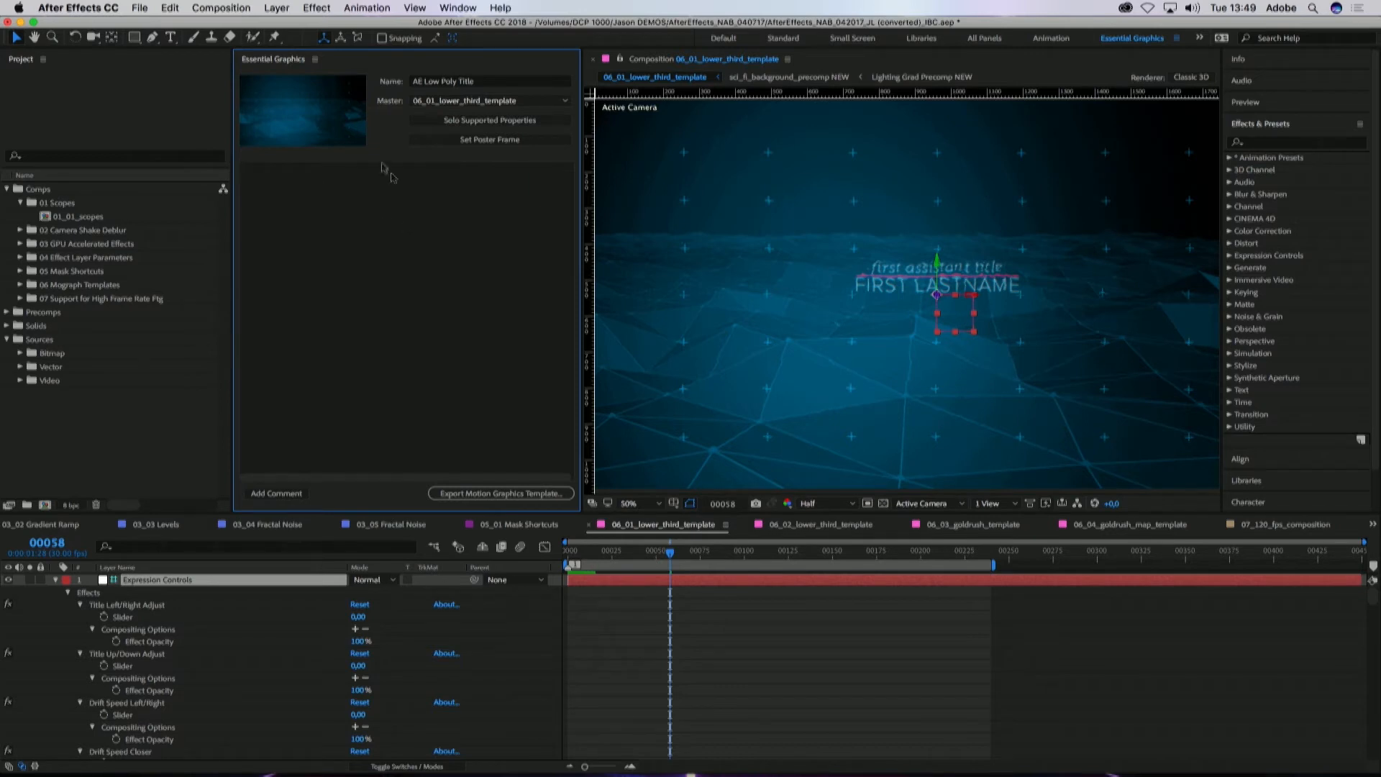
{"action": "left_click", "coordinate": [139, 8]}
Step: Save the project as AfterEffects_NAB_042017_JL (converted)_IBC6.aep
{"action": "mouse_move", "coordinate": [215, 144]}
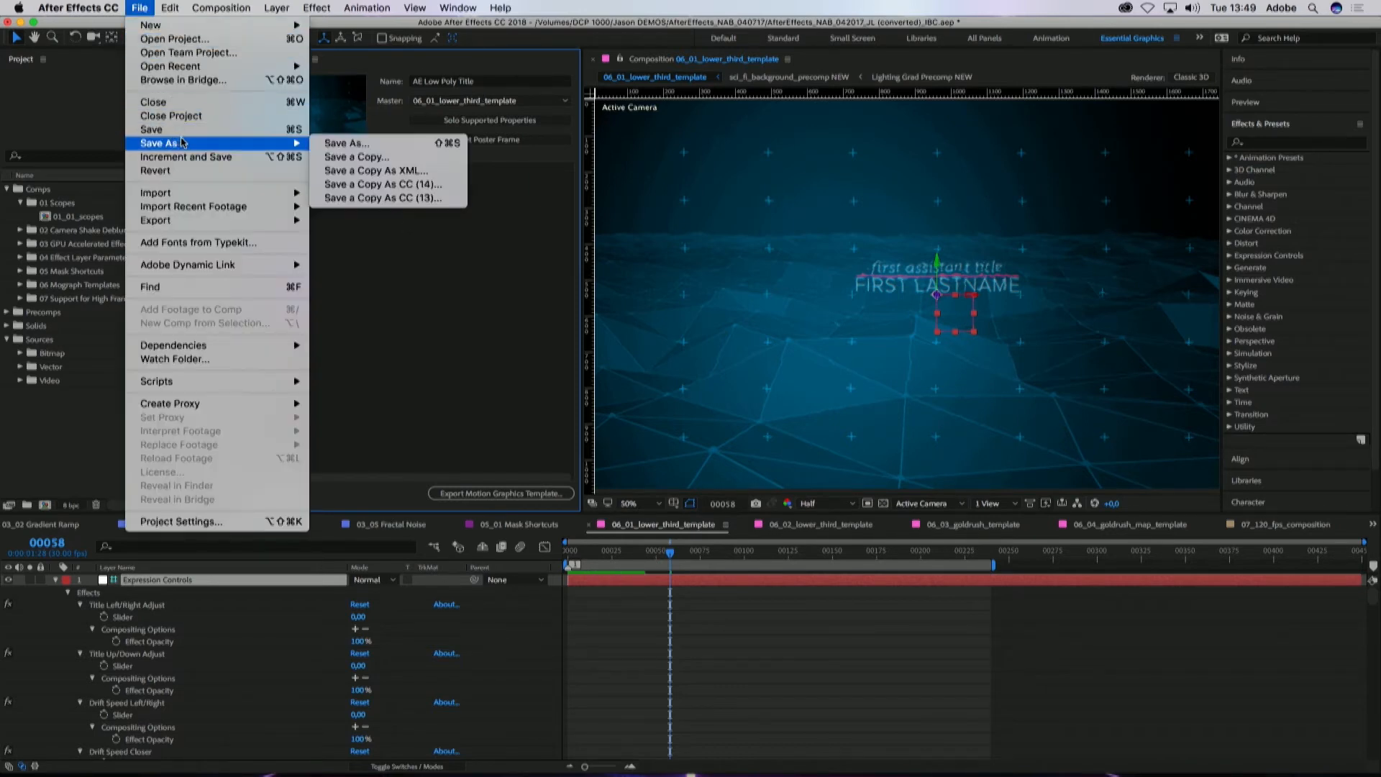
{"action": "left_click", "coordinate": [358, 144]}
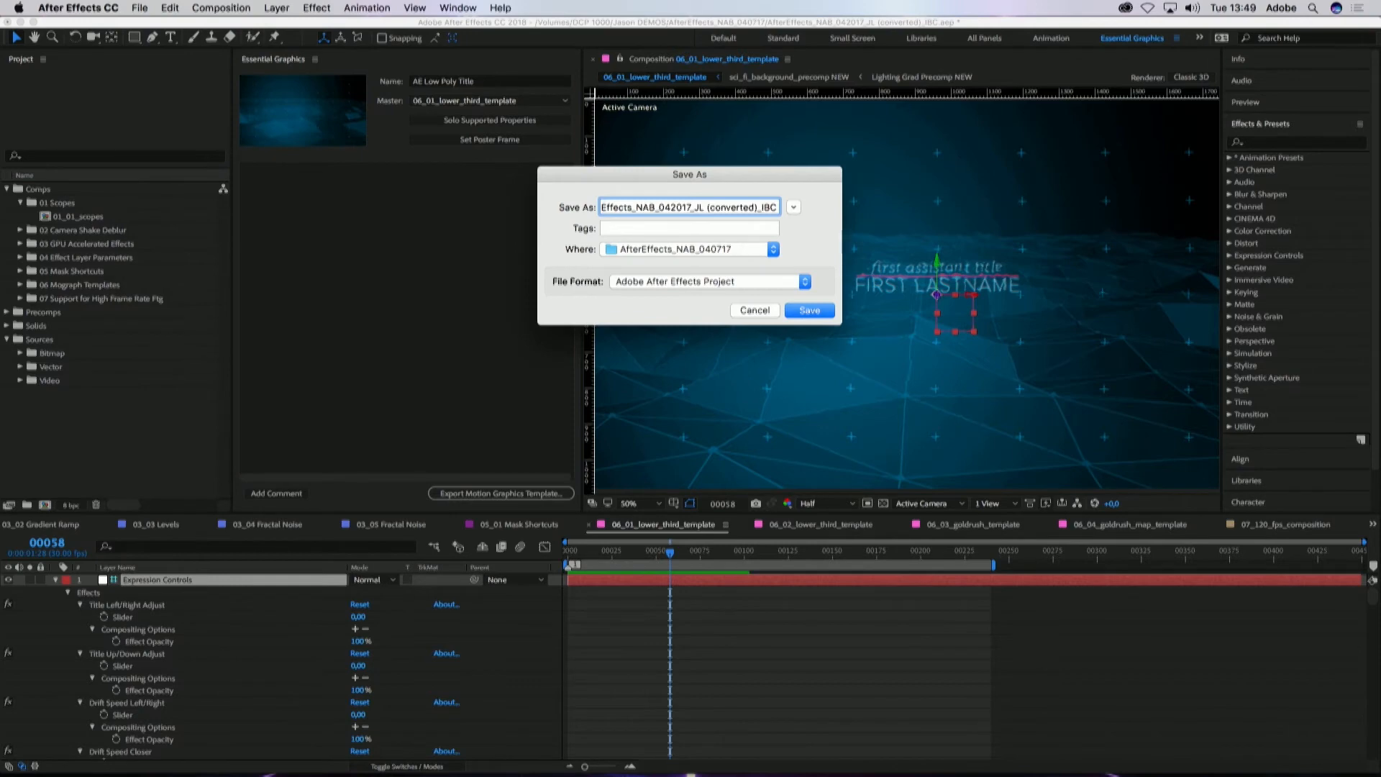
{"action": "type", "text": "6"}
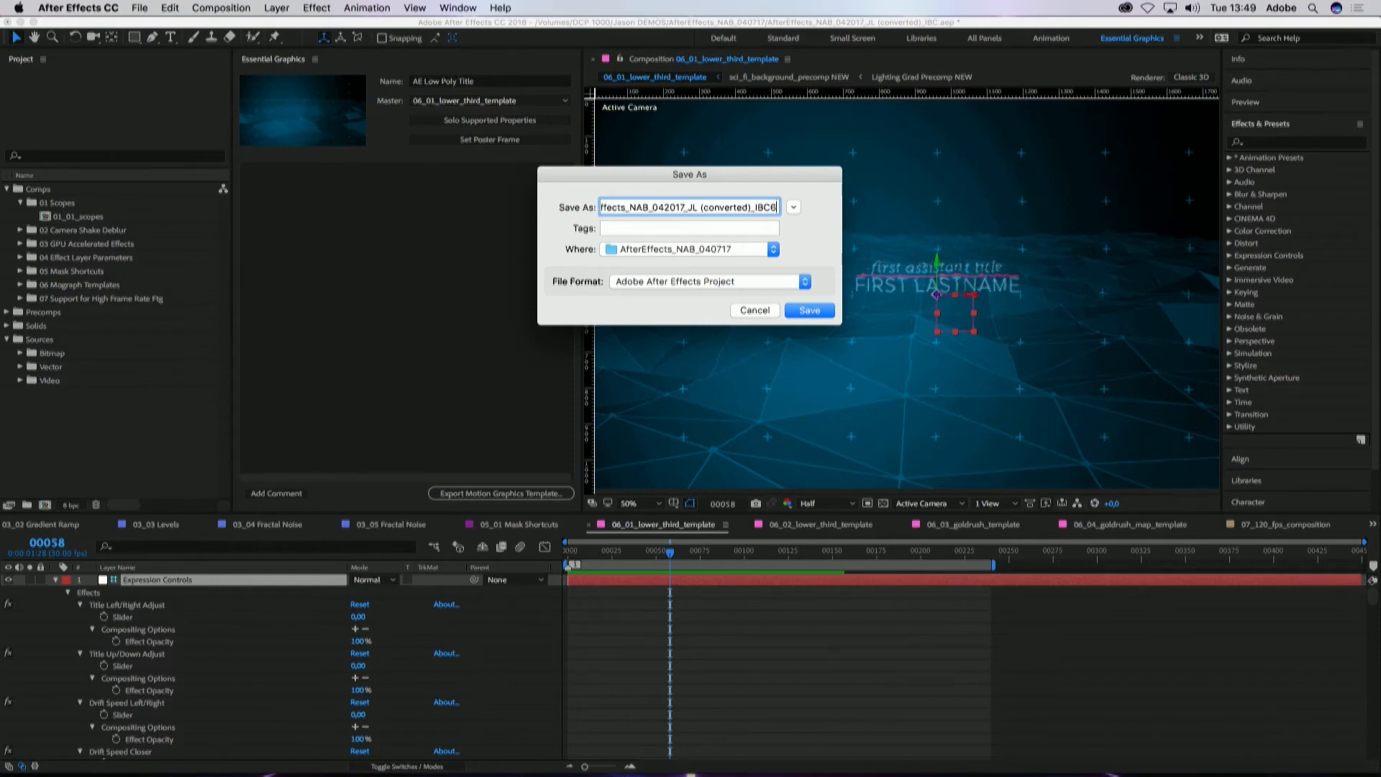
{"action": "key", "text": "Return"}
{"action": "left_click", "coordinate": [487, 82]}
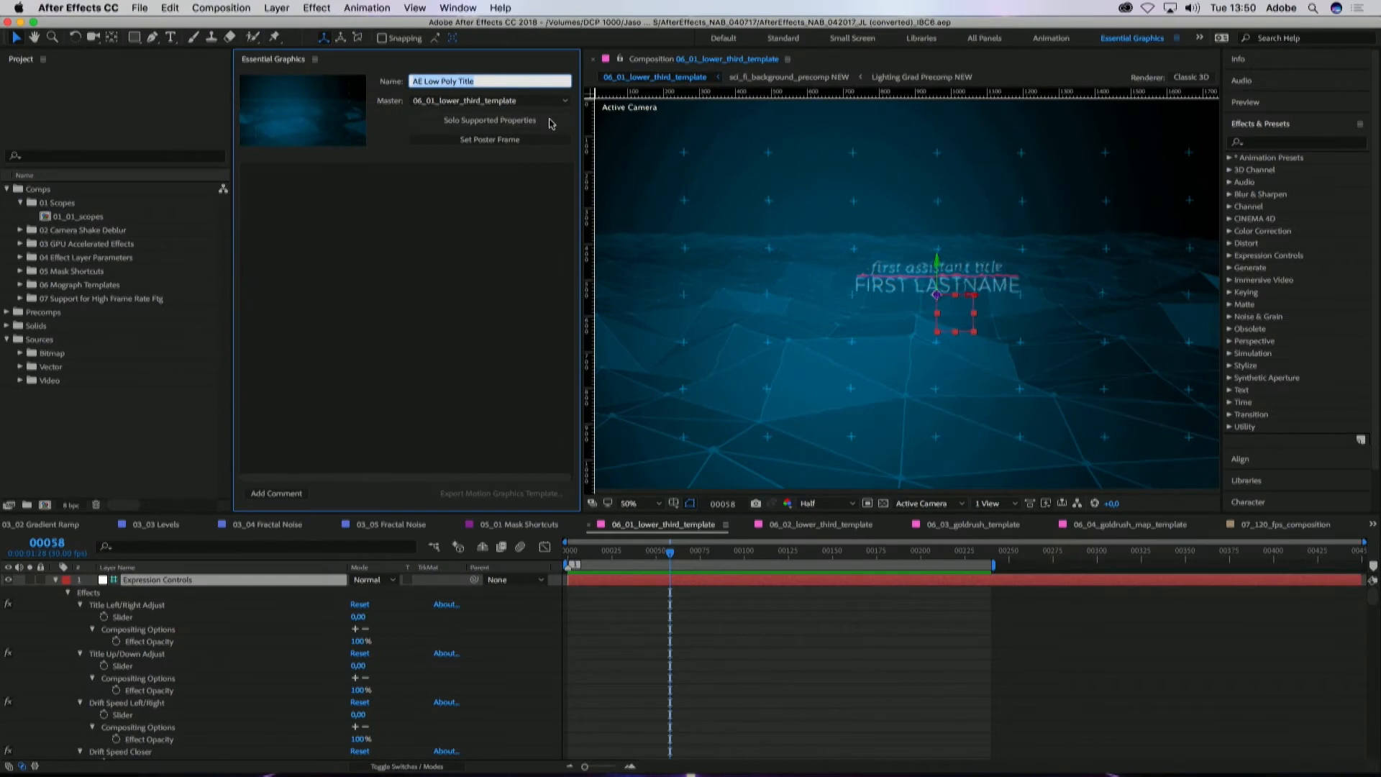
Step: Confirm the template name and show only template-supported properties in the timeline
{"action": "left_click", "coordinate": [551, 123]}
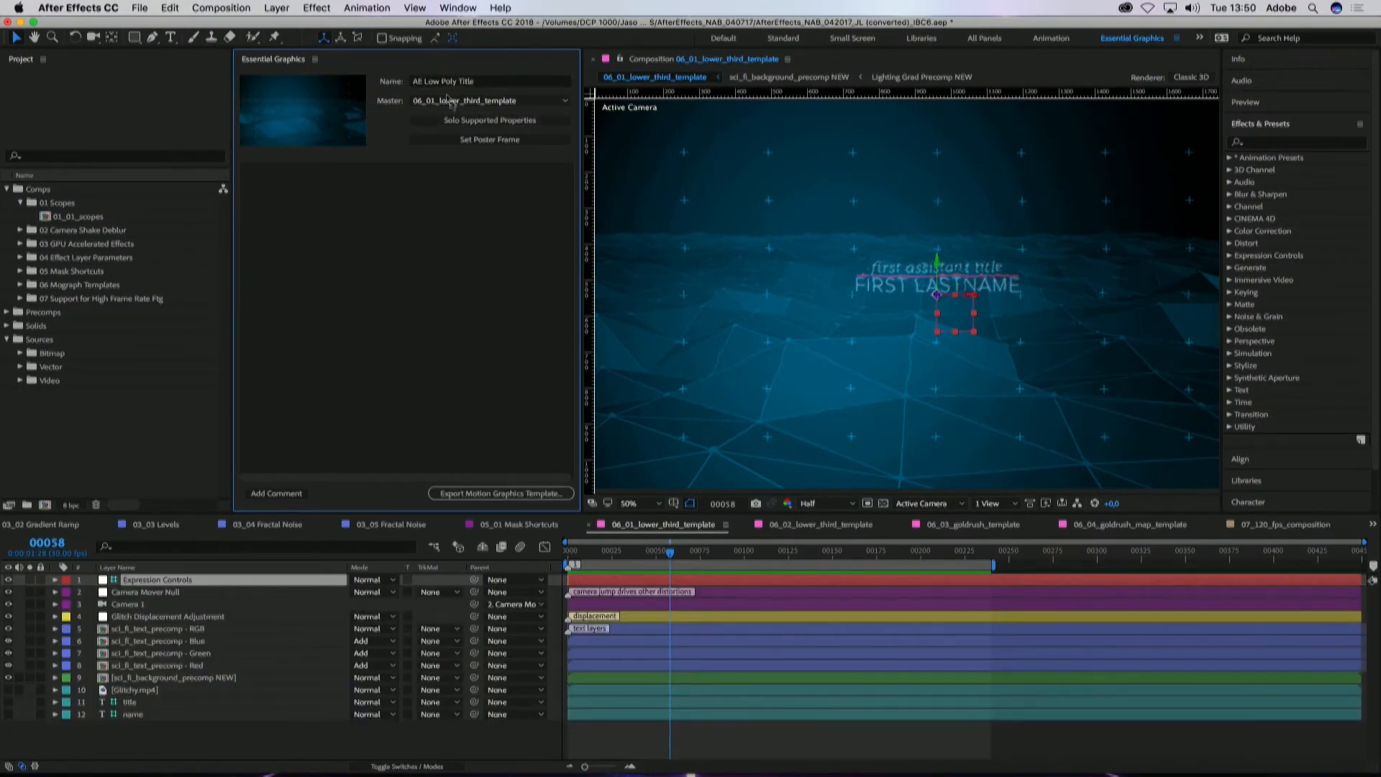
{"action": "left_click", "coordinate": [458, 121]}
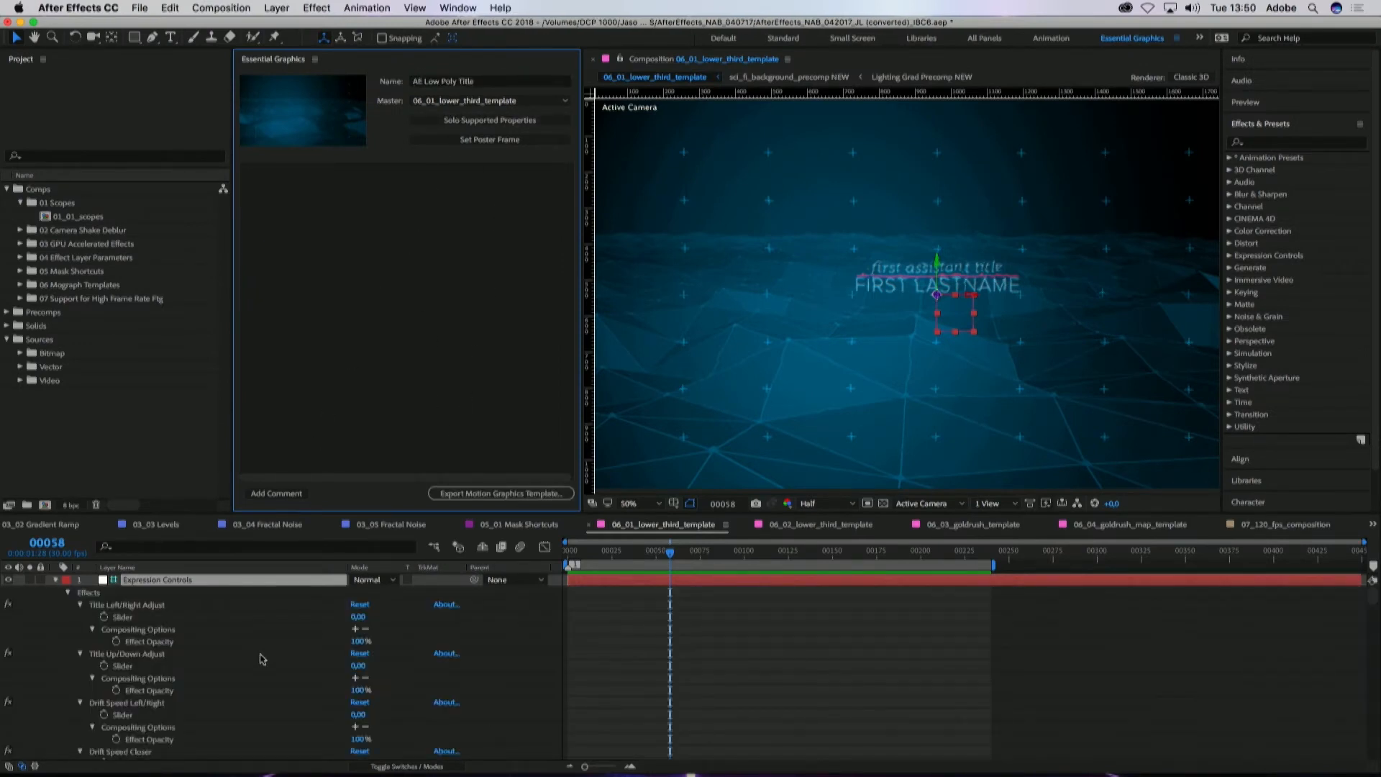
{"action": "scroll", "coordinate": [261, 659], "scroll_direction": "down", "scroll_amount": 10}
{"action": "scroll", "coordinate": [261, 654], "scroll_direction": "up", "scroll_amount": 8}
{"action": "scroll", "coordinate": [245, 691], "scroll_direction": "down", "scroll_amount": 10}
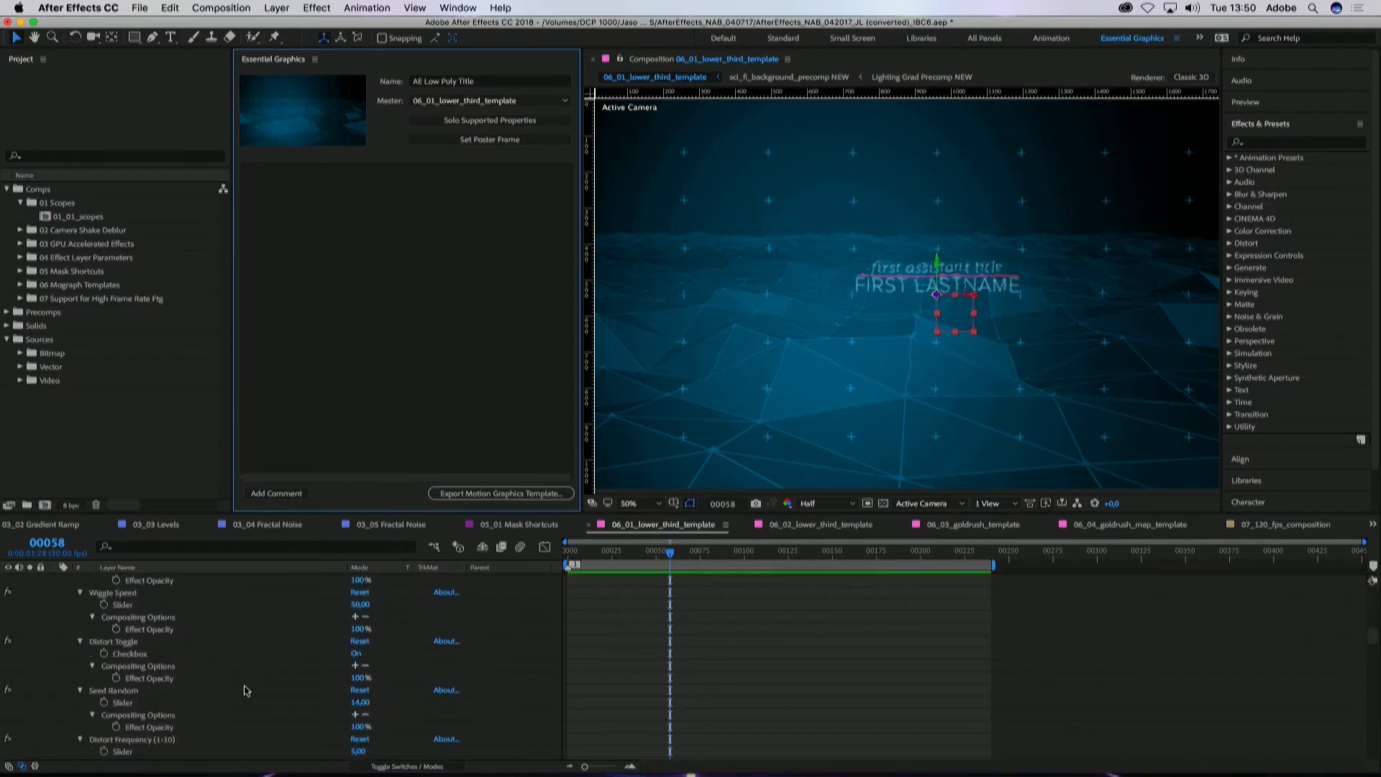
{"action": "scroll", "coordinate": [245, 691], "scroll_direction": "down", "scroll_amount": 10}
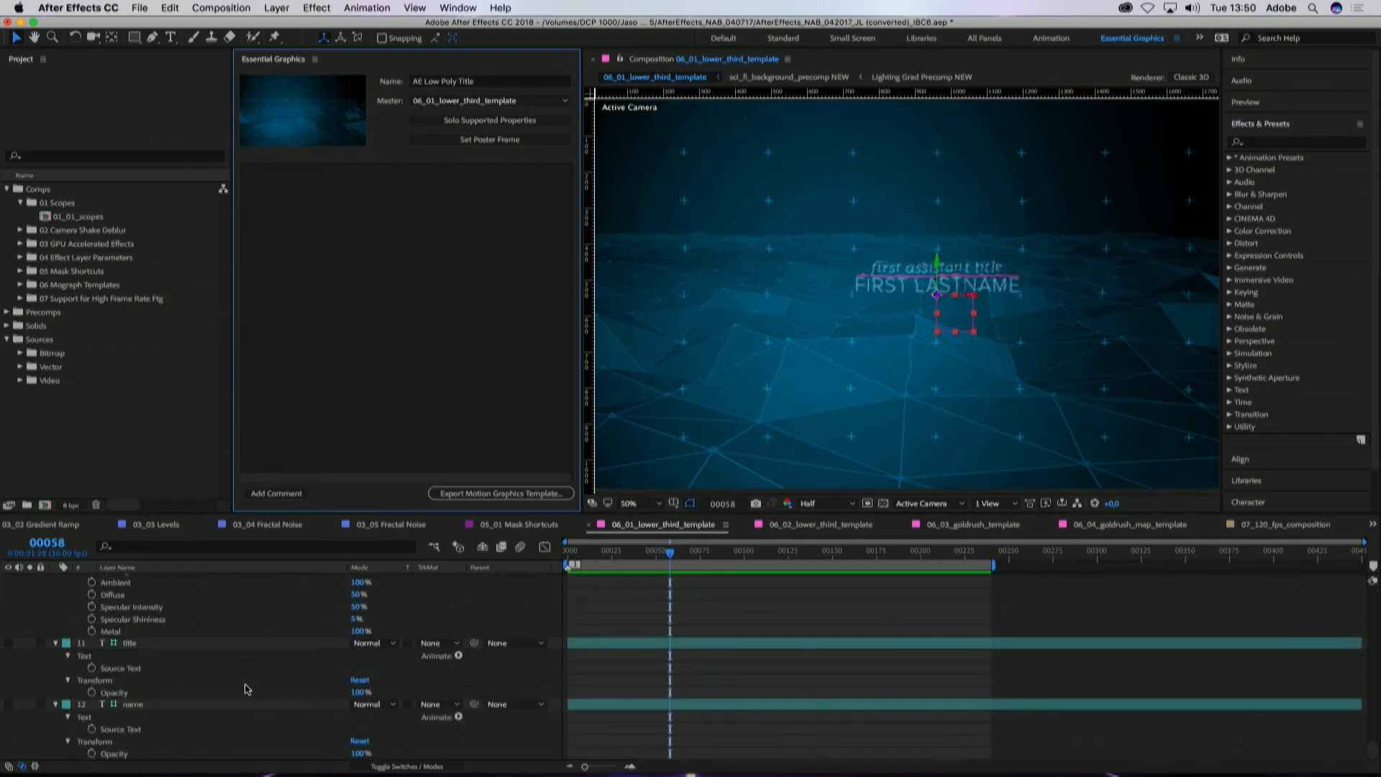
Step: Add both layers' Source Text to the template, labelled as first and SECOND LINE TEXT
{"action": "left_click", "coordinate": [122, 673]}
{"action": "left_click_drag", "start_coordinate": [119, 673], "coordinate": [375, 250]}
{"action": "left_click", "coordinate": [314, 175]}
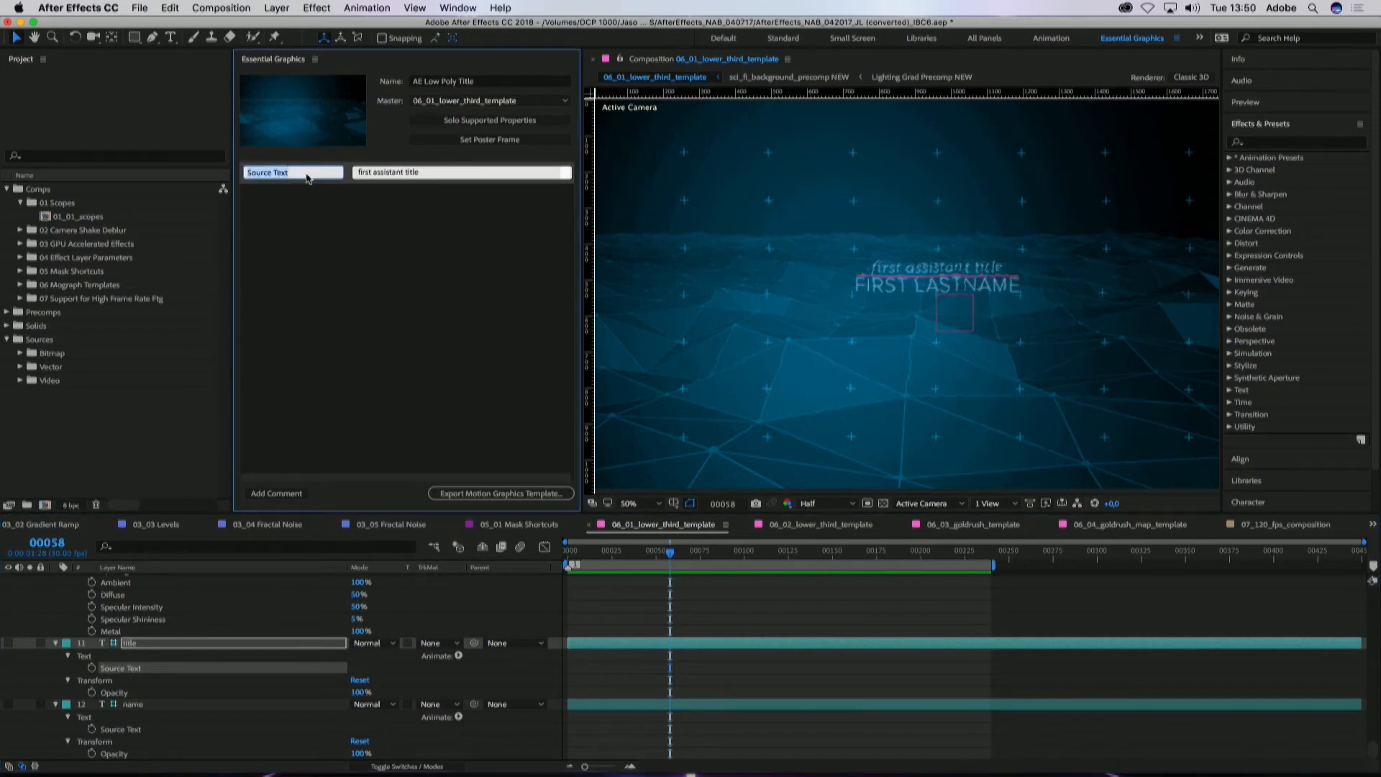
{"action": "type", "text": "FIRST LINE TEXT"}
{"action": "left_click_drag", "start_coordinate": [123, 729], "coordinate": [309, 230]}
{"action": "left_click", "coordinate": [301, 198]}
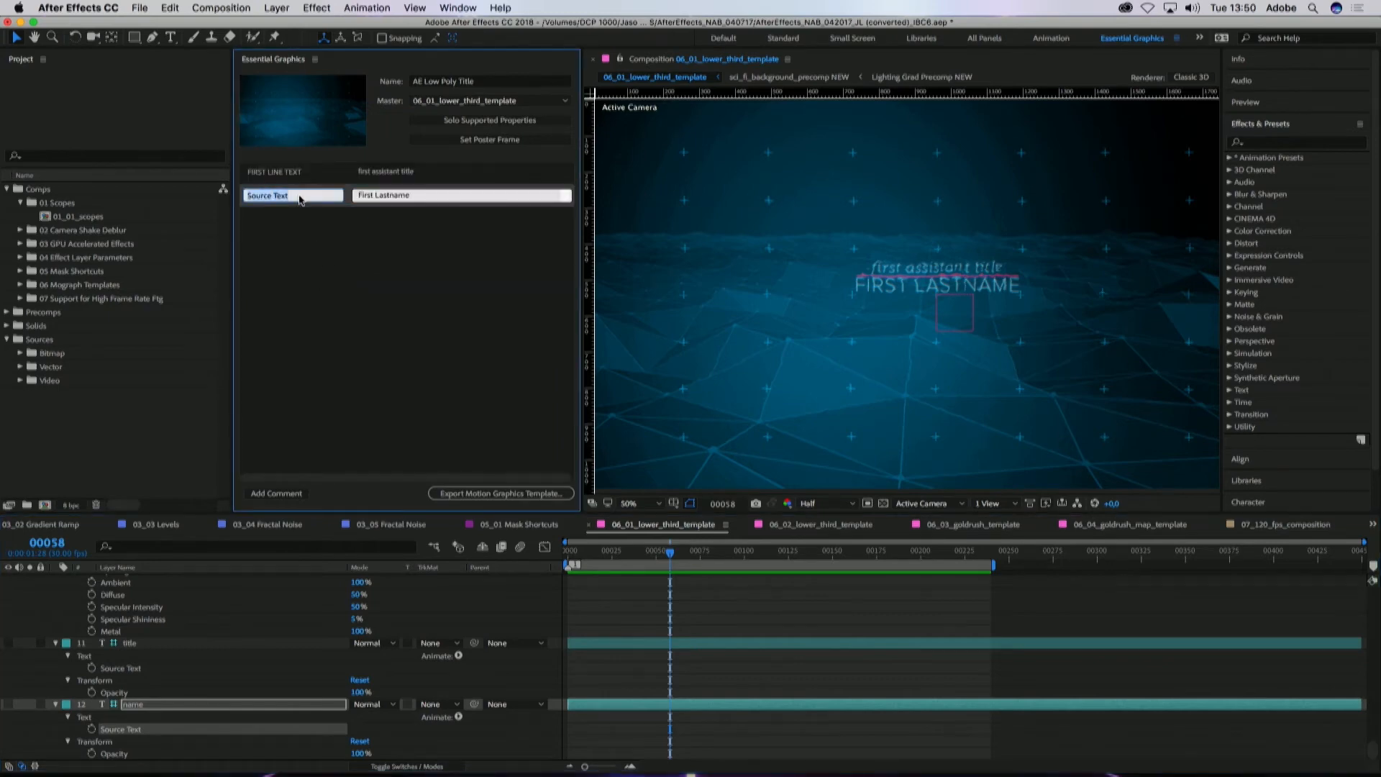
{"action": "type", "text": "SECOND LINE TEXT"}
{"action": "key", "text": "Return"}
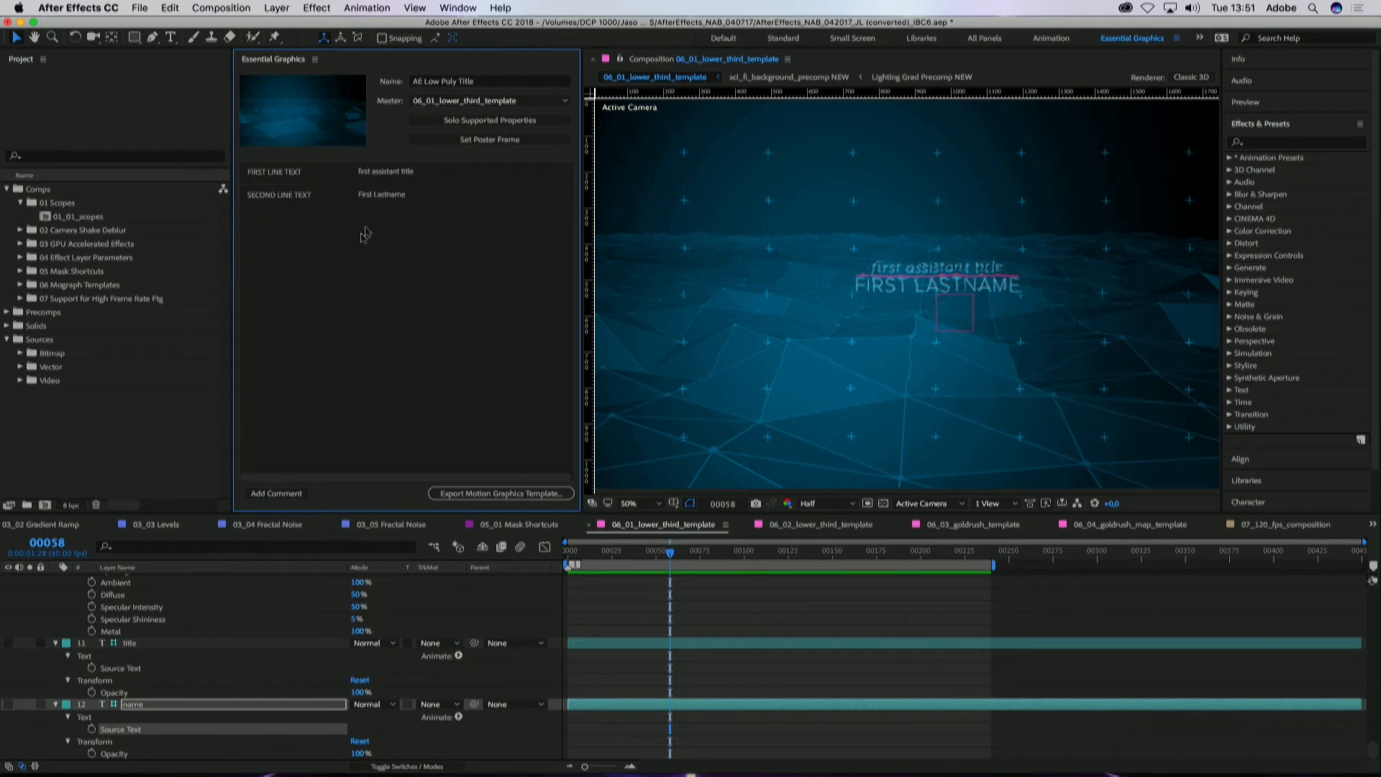
Step: Add a two-line comment about the color, light and position parameters
{"action": "left_click", "coordinate": [273, 494]}
{"action": "left_click", "coordinate": [384, 218]}
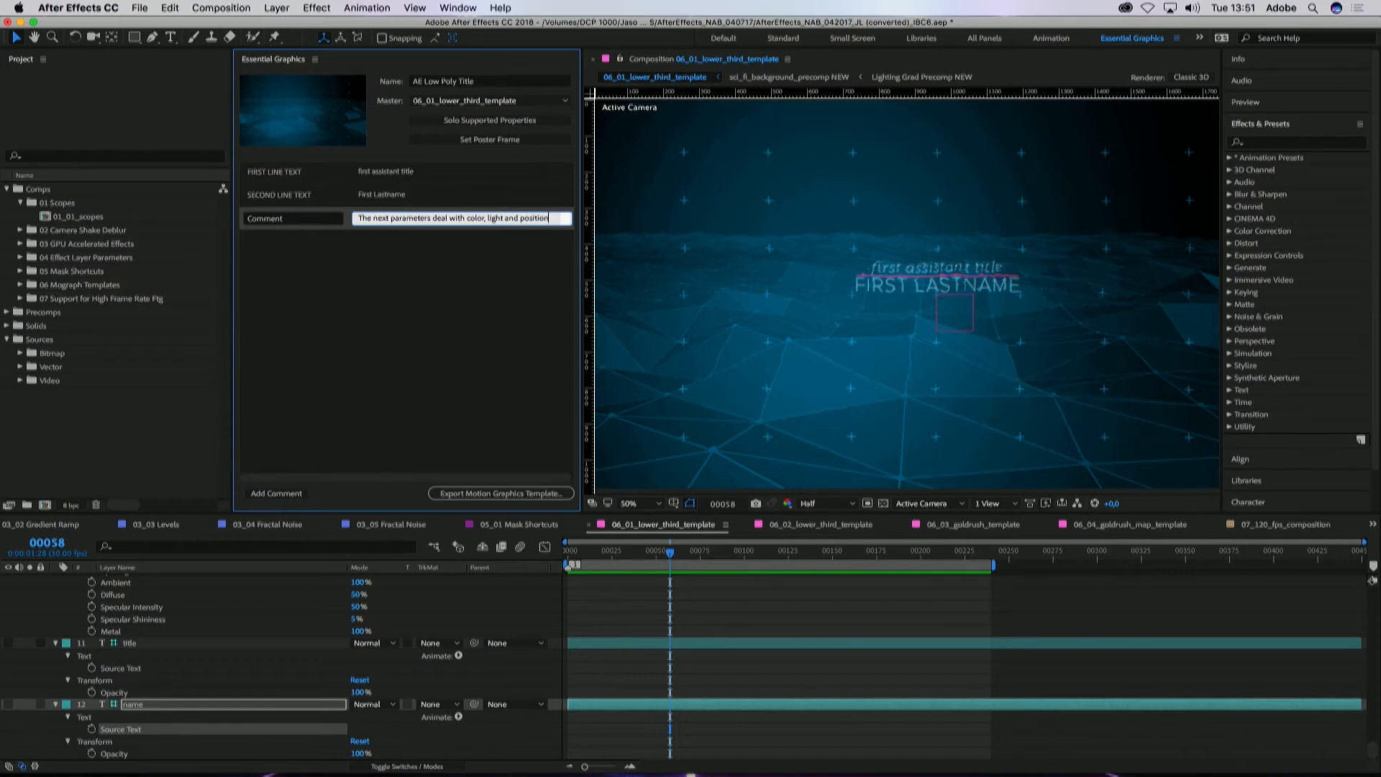
{"action": "key", "text": "Return"}
{"action": "left_click", "coordinate": [374, 307]}
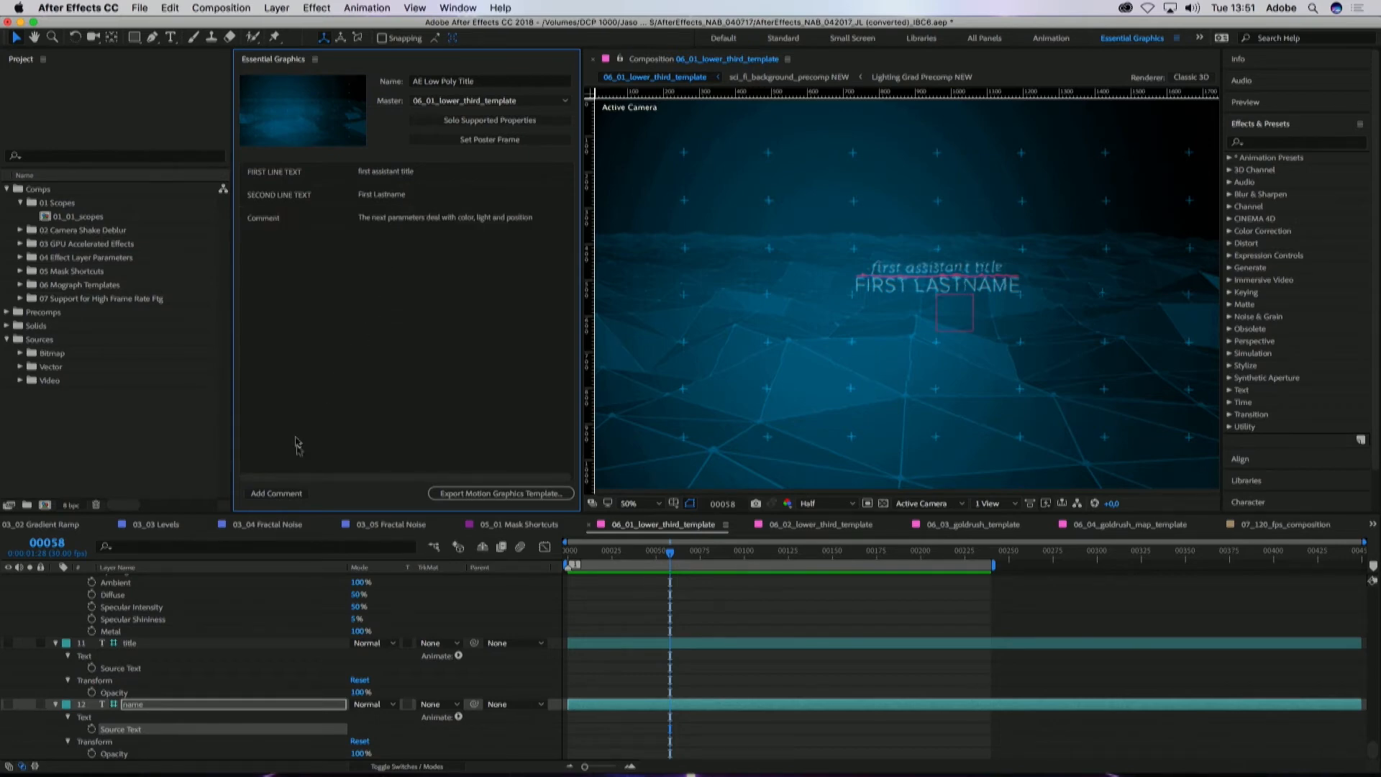
{"action": "scroll", "coordinate": [301, 623], "scroll_direction": "up", "scroll_amount": 5}
{"action": "scroll", "coordinate": [300, 622], "scroll_direction": "up", "scroll_amount": 10}
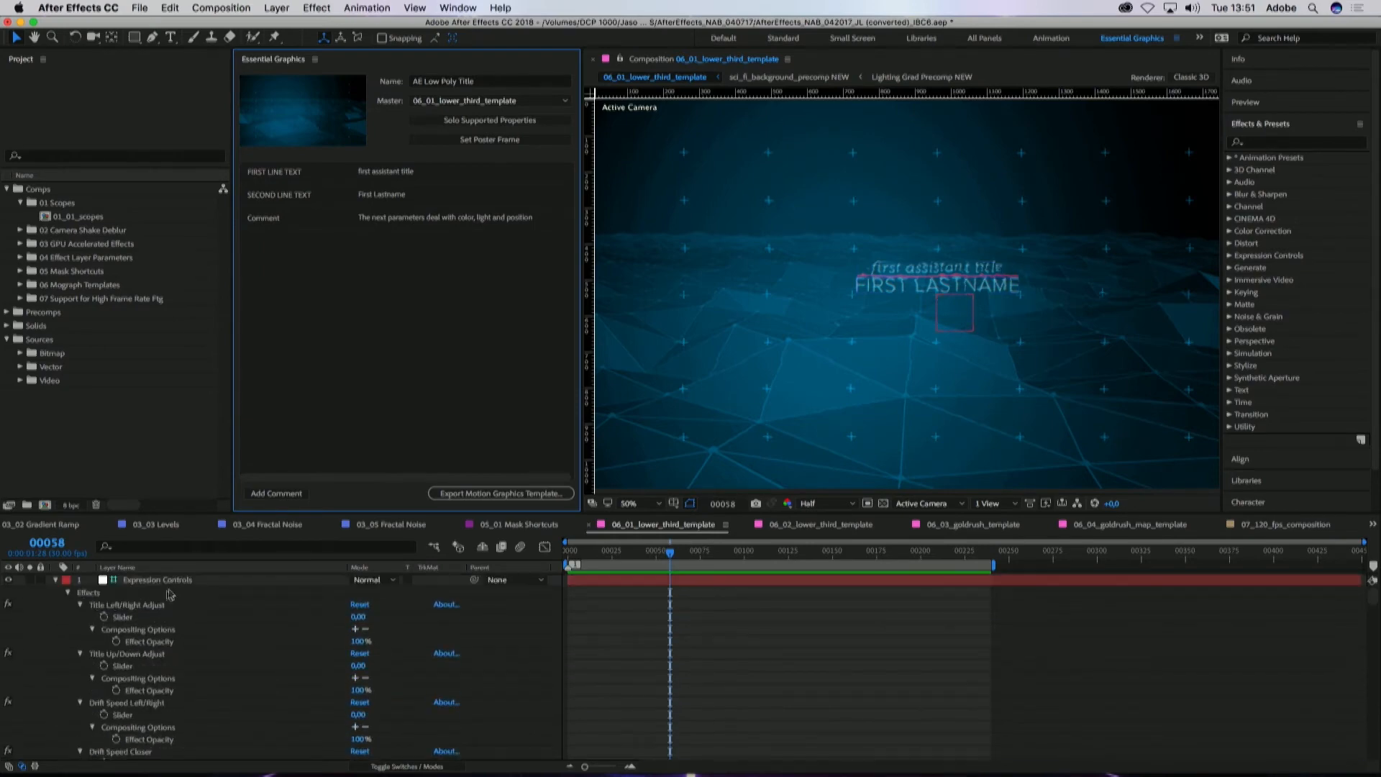
Step: Add the Title Left/Right Adjust slider as TITLE L-R and check its range
{"action": "left_click", "coordinate": [128, 606]}
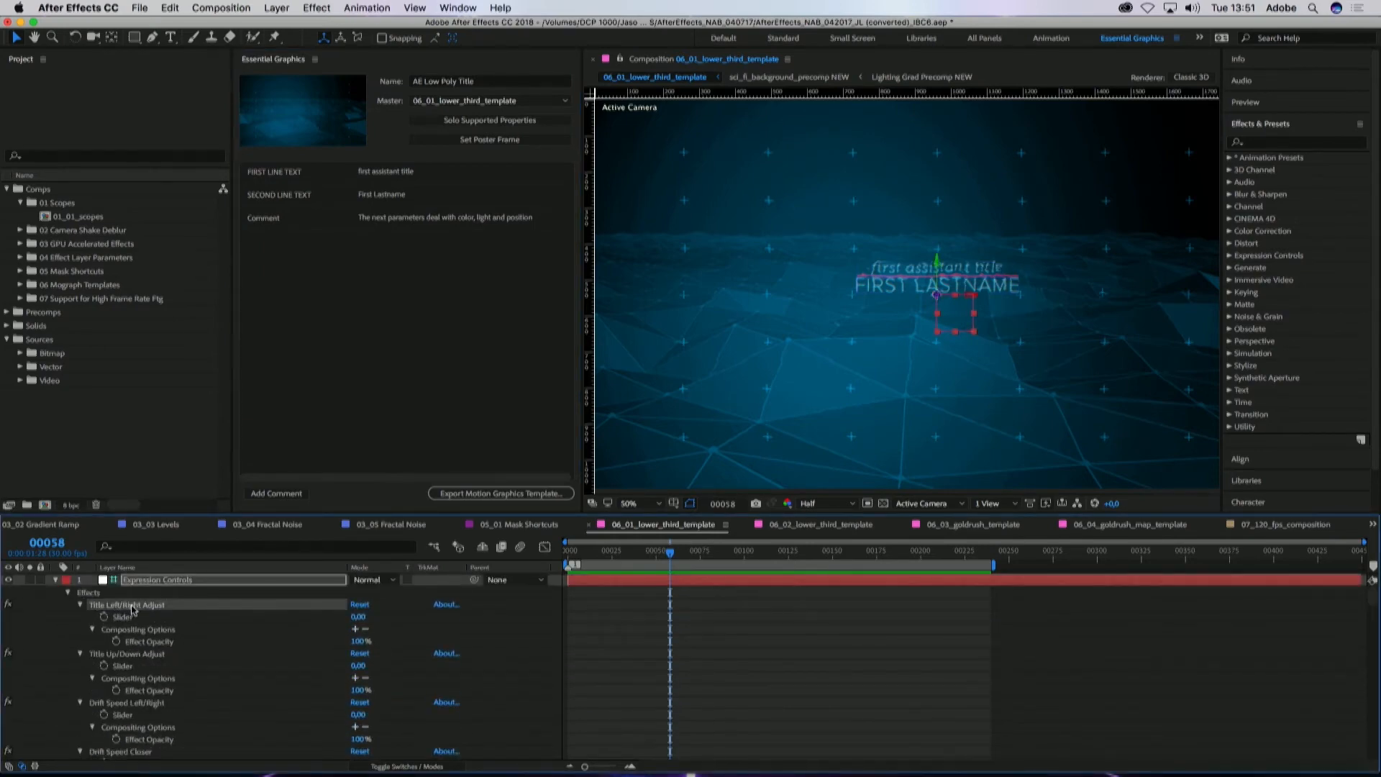
{"action": "left_click_drag", "start_coordinate": [131, 607], "coordinate": [329, 289]}
{"action": "left_click_drag", "start_coordinate": [141, 617], "coordinate": [289, 333]}
{"action": "left_click", "coordinate": [277, 242]}
{"action": "type", "text": "TITLE L-R"}
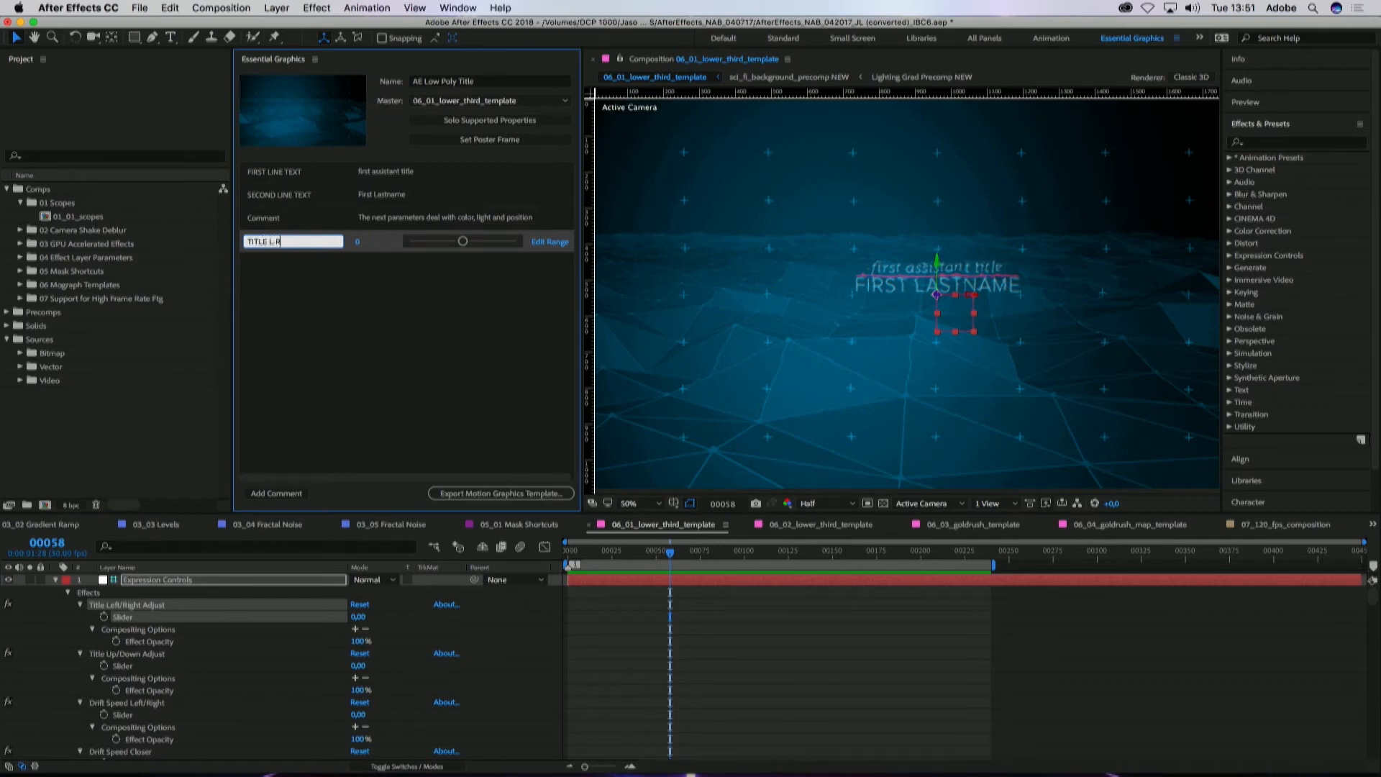
{"action": "left_click", "coordinate": [549, 242]}
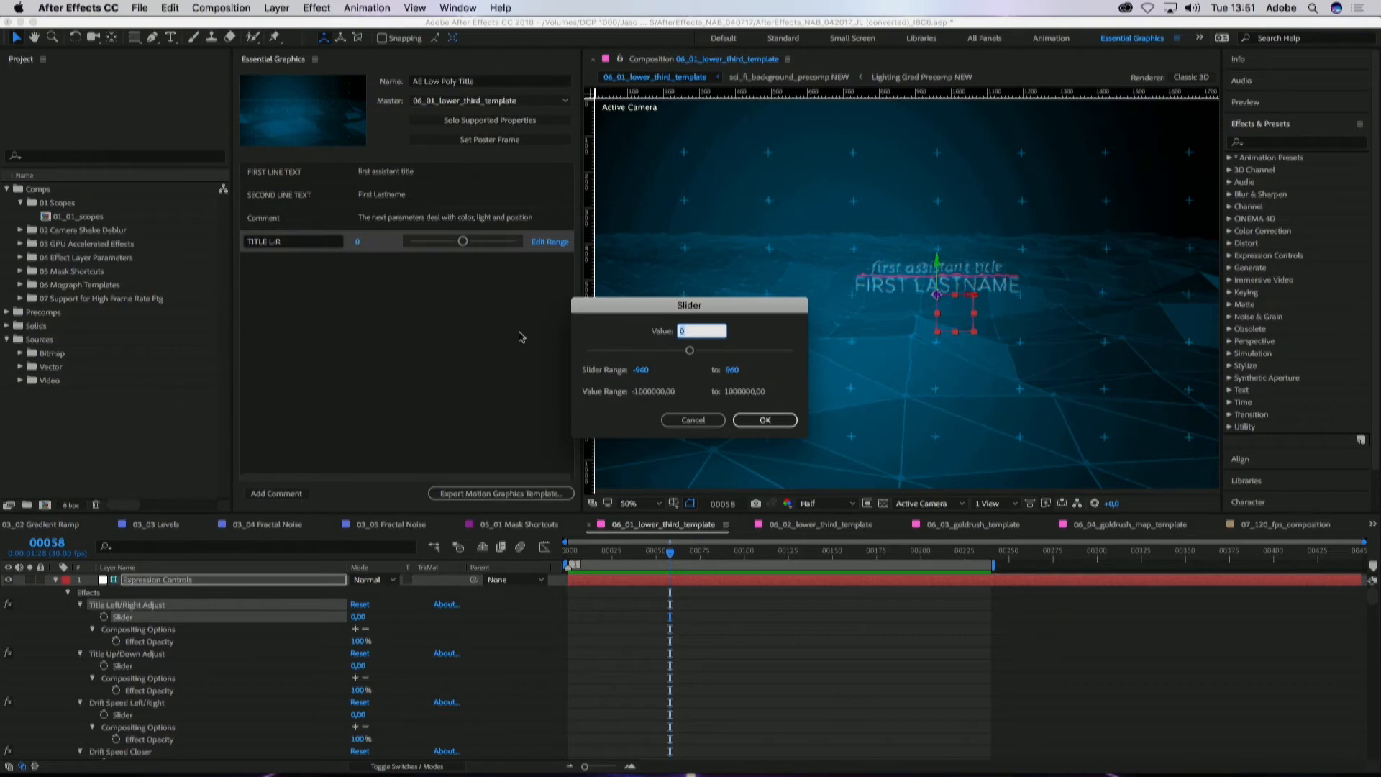
{"action": "left_click", "coordinate": [687, 421]}
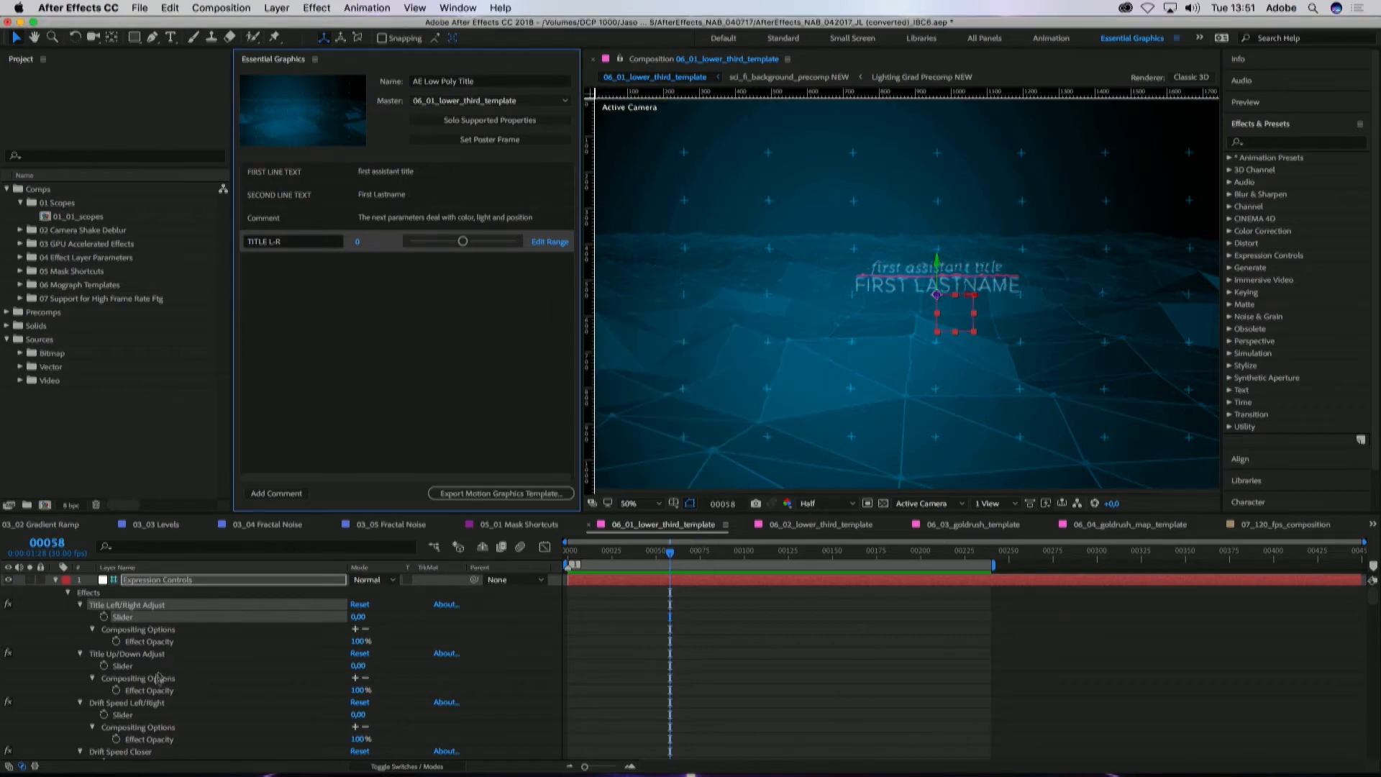
Step: Add the Title Up/Down Adjust slider as TITLE UP-DOWN
{"action": "left_click_drag", "start_coordinate": [141, 667], "coordinate": [301, 299]}
{"action": "left_click", "coordinate": [288, 265]}
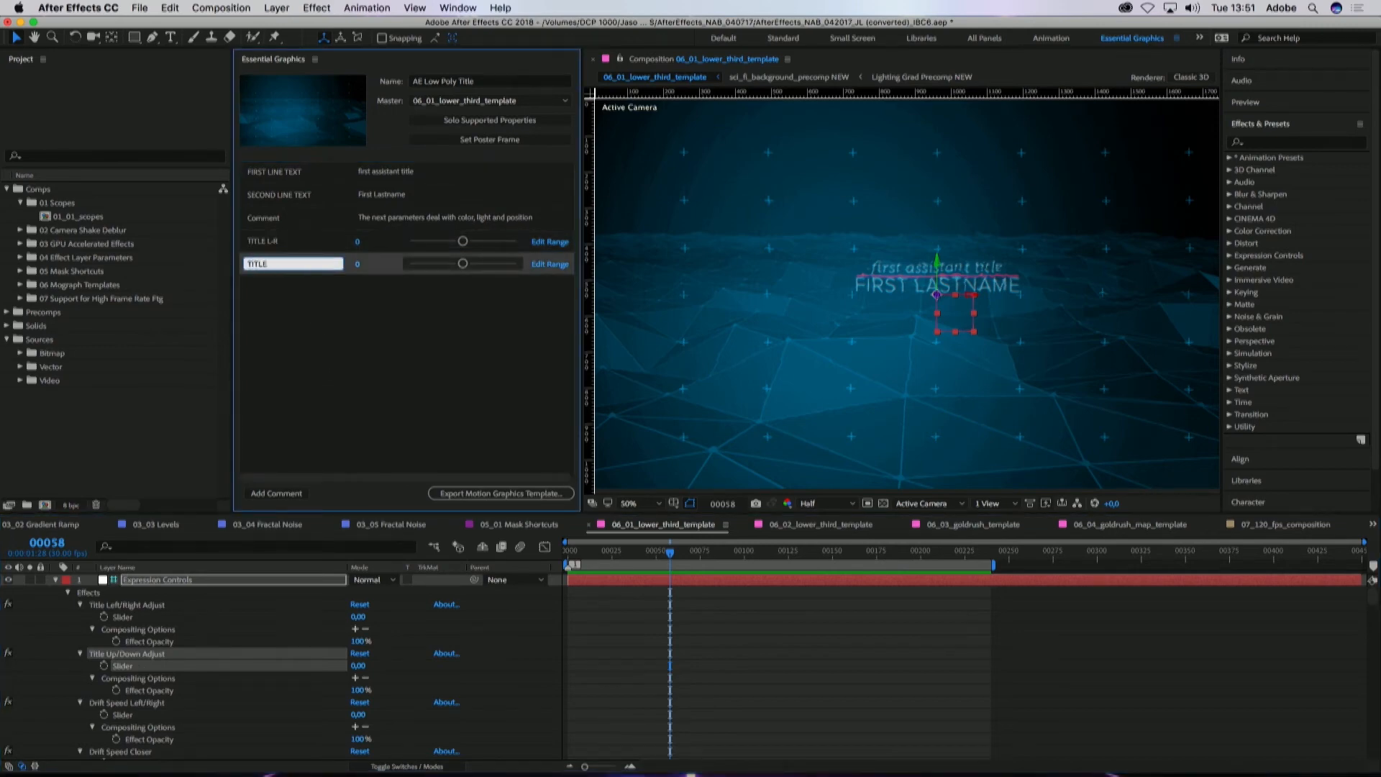
{"action": "key", "text": "super+z"}
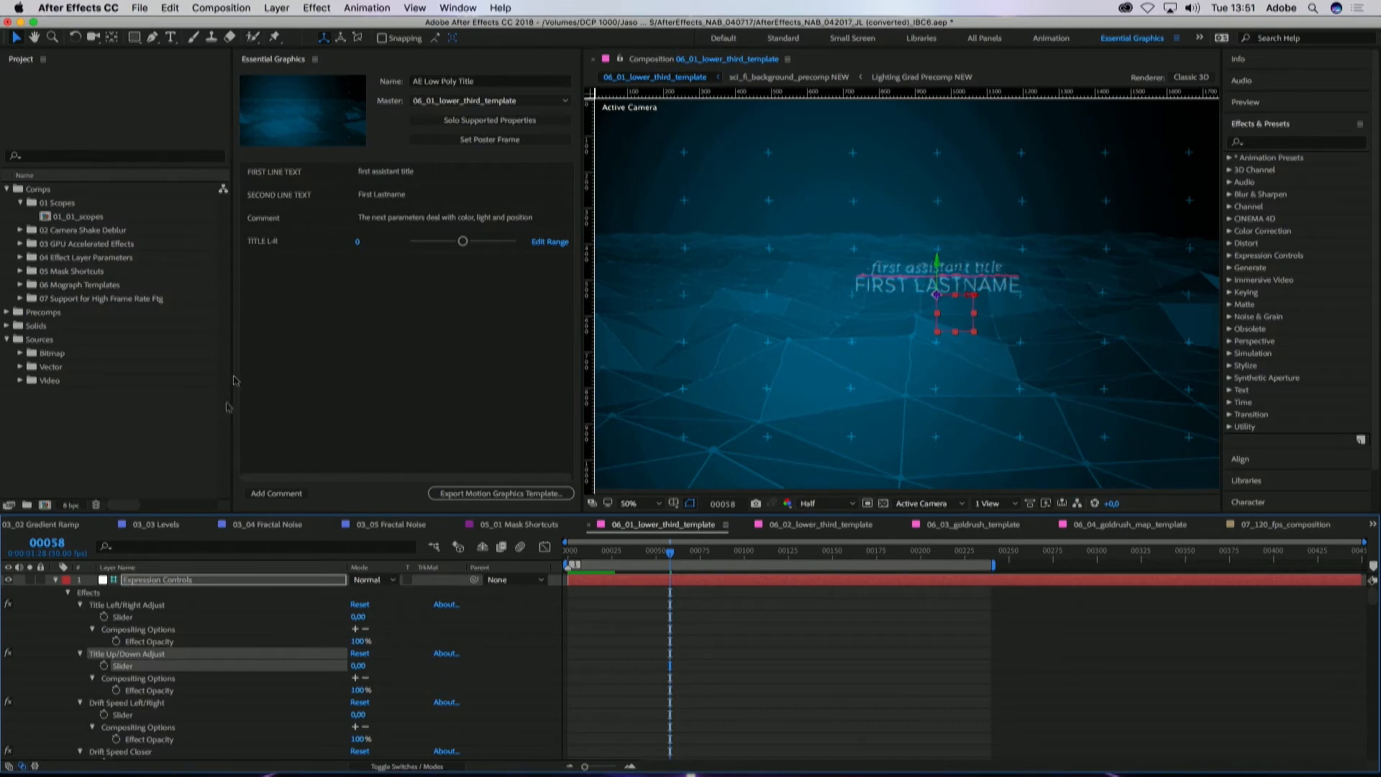
{"action": "left_click_drag", "start_coordinate": [136, 666], "coordinate": [292, 270]}
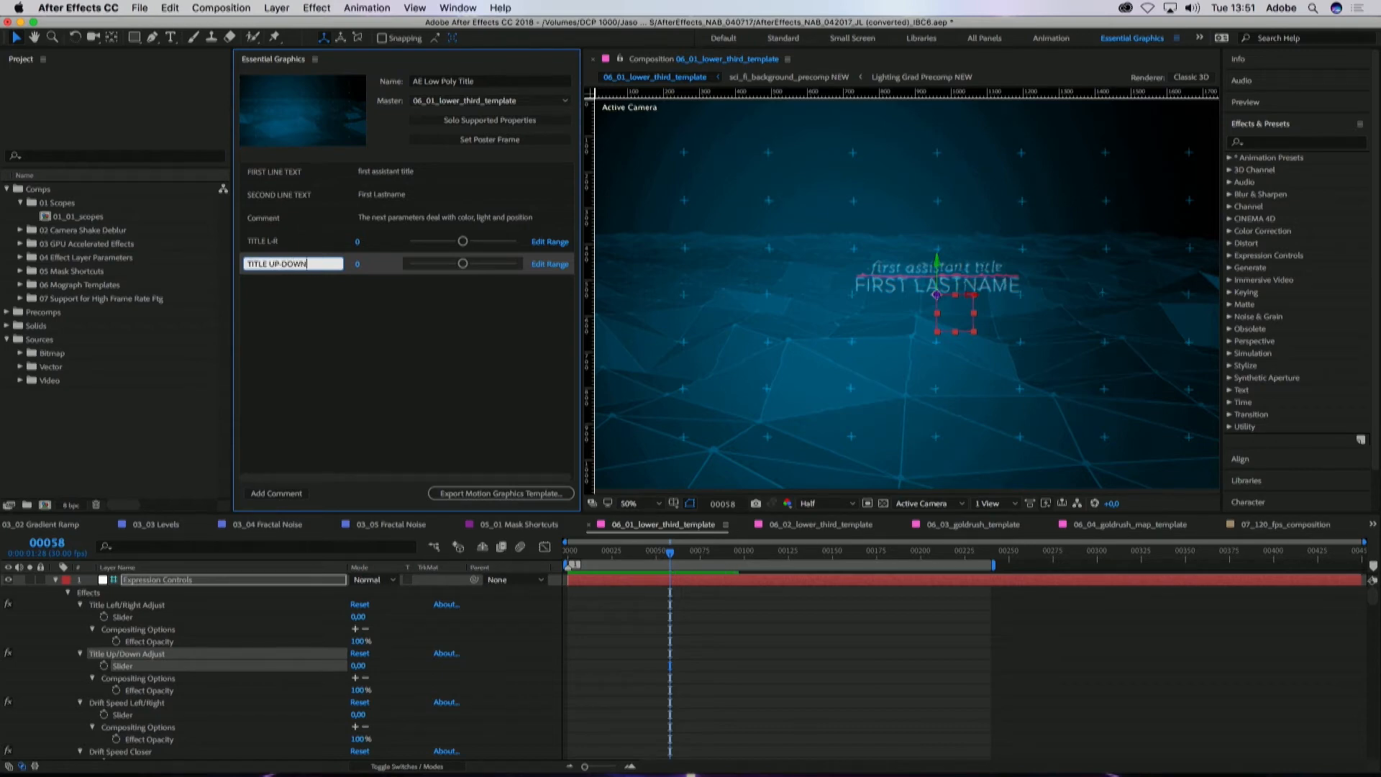
{"action": "left_click", "coordinate": [294, 317]}
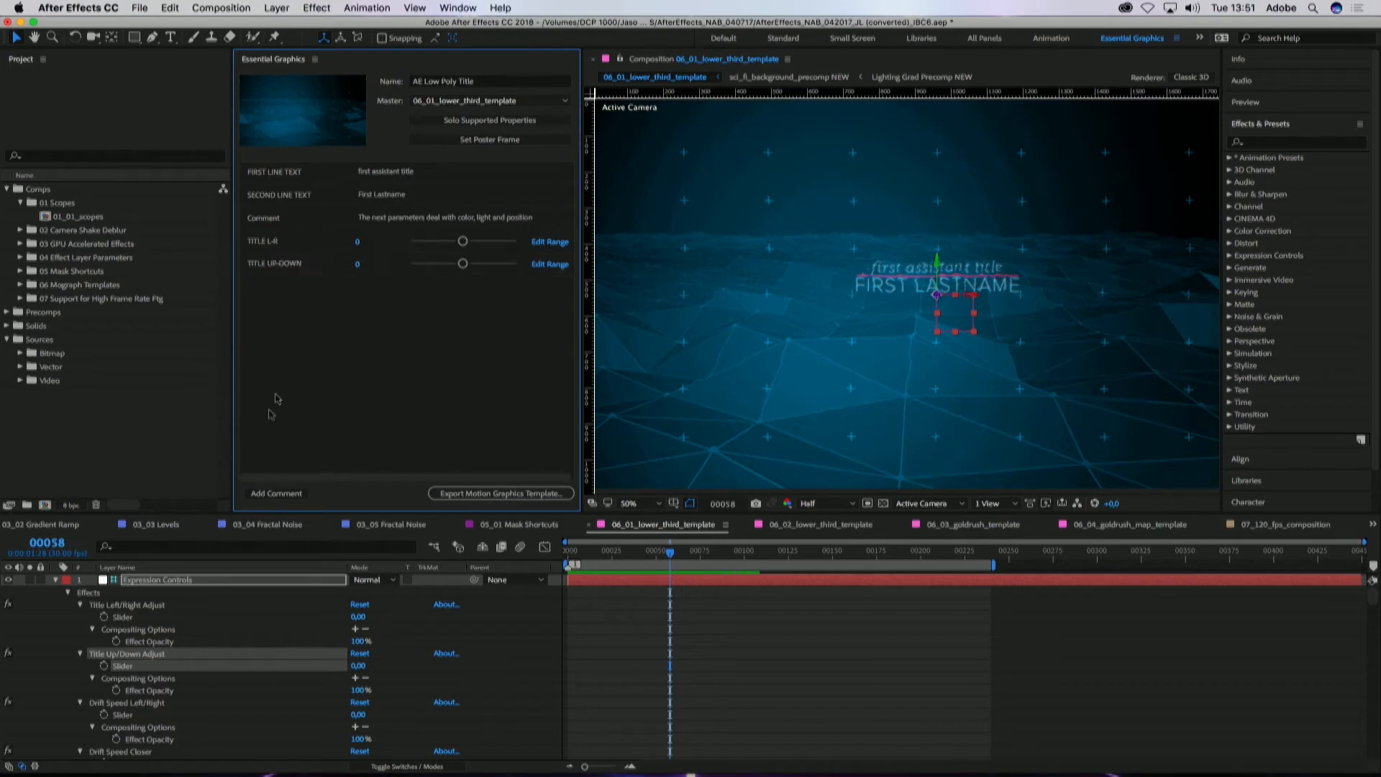
Step: Add the Drift Speed Left/Right slider as DRIFT SPEED and check its range
{"action": "left_click", "coordinate": [139, 715]}
{"action": "left_click_drag", "start_coordinate": [141, 717], "coordinate": [284, 302]}
{"action": "left_click", "coordinate": [282, 290]}
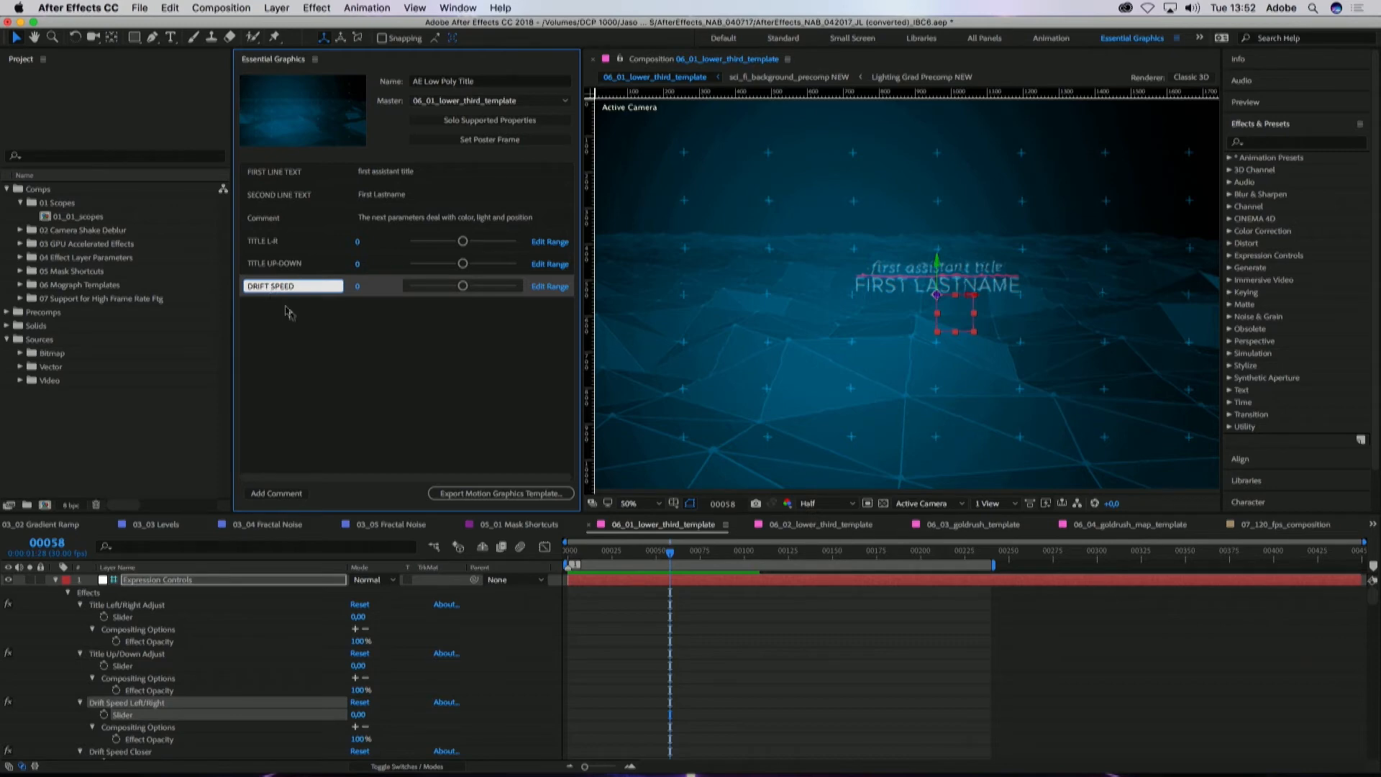
{"action": "left_click", "coordinate": [305, 329]}
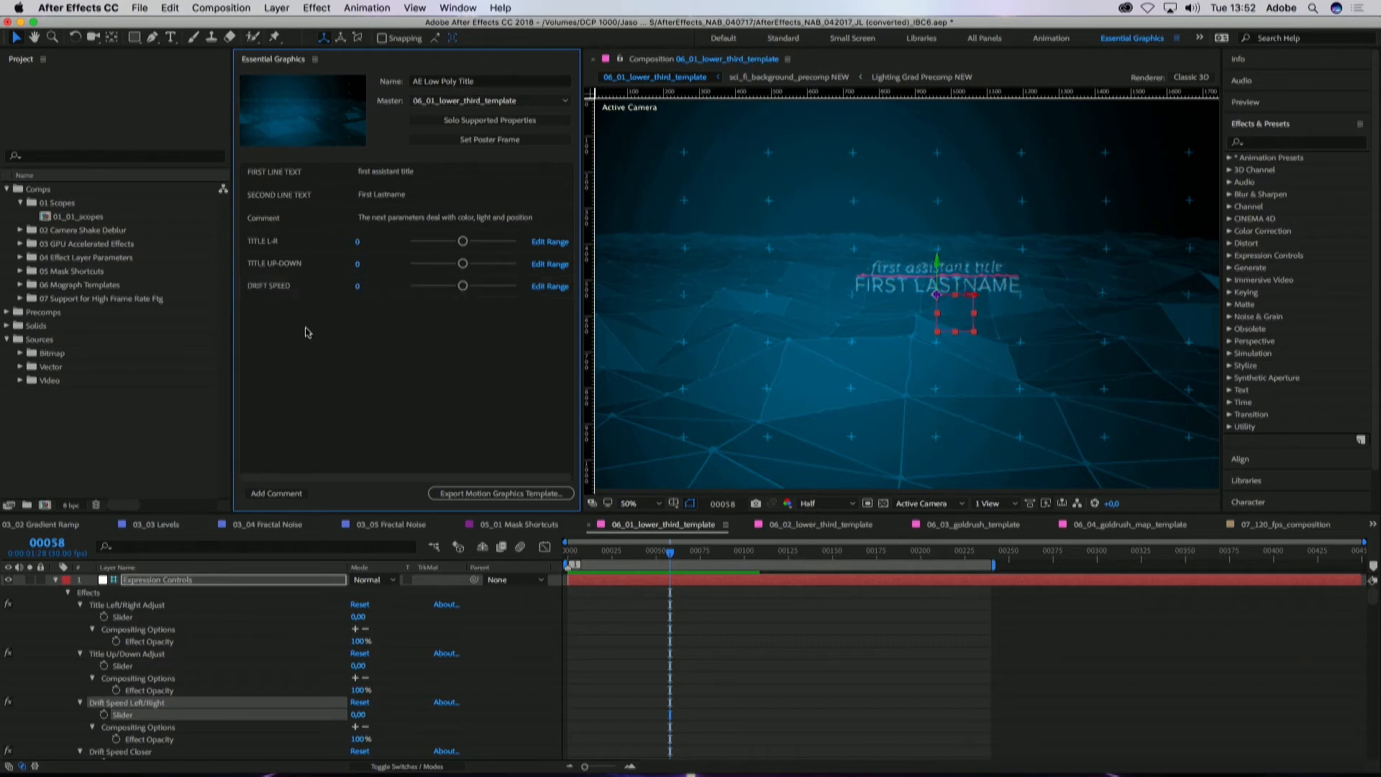
{"action": "left_click", "coordinate": [547, 286]}
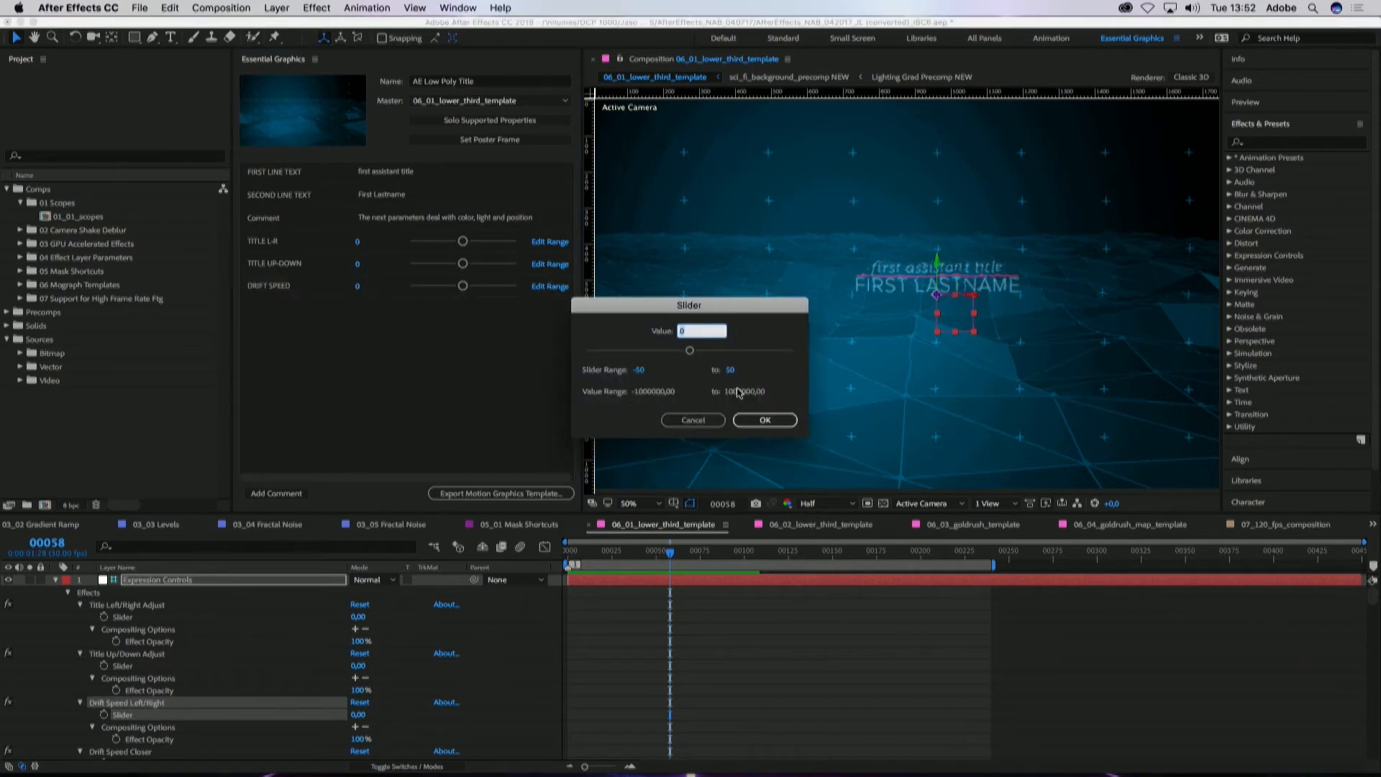
{"action": "left_click", "coordinate": [695, 420]}
{"action": "scroll", "coordinate": [313, 684], "scroll_direction": "down", "scroll_amount": 12}
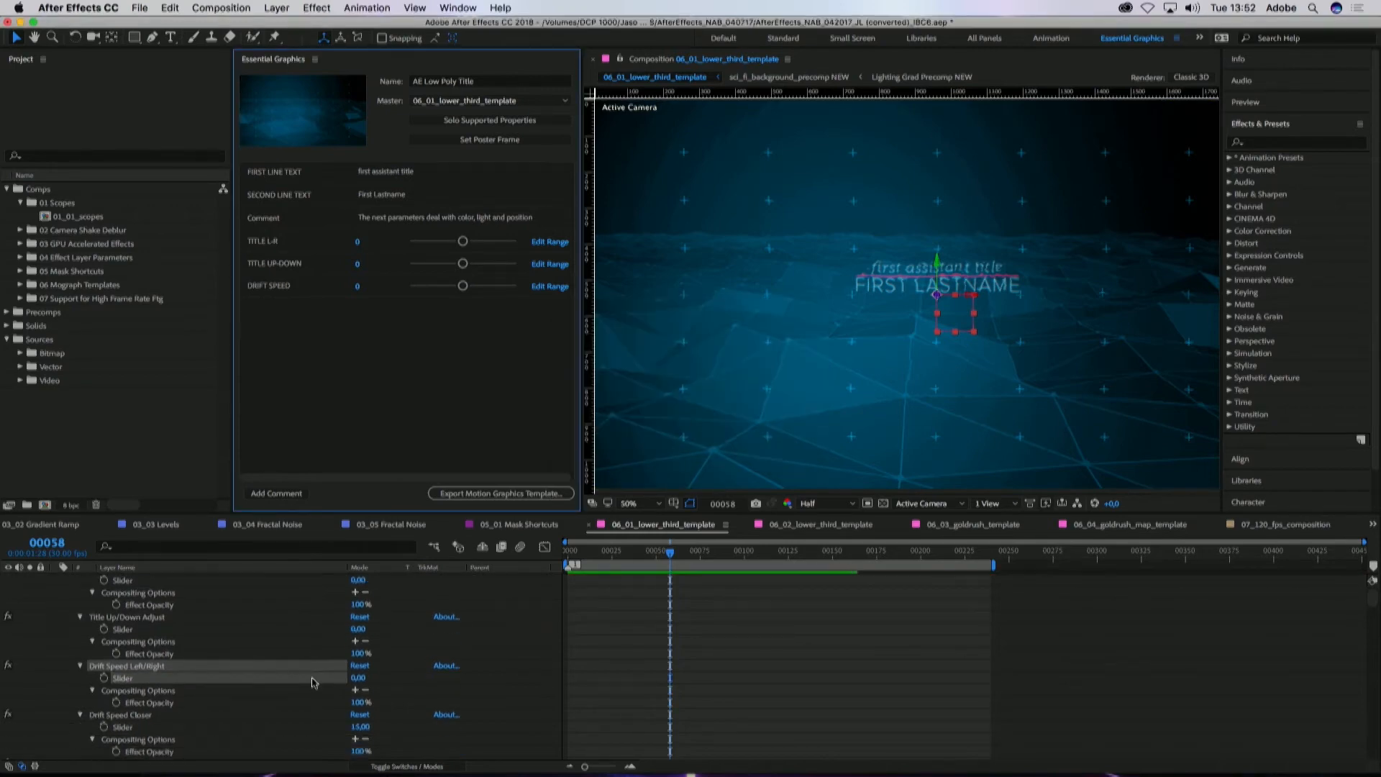
Step: Add the Lighting Direction slider to the template and name it LIGHT DIRECTION
{"action": "scroll", "coordinate": [314, 682], "scroll_direction": "down", "scroll_amount": 1}
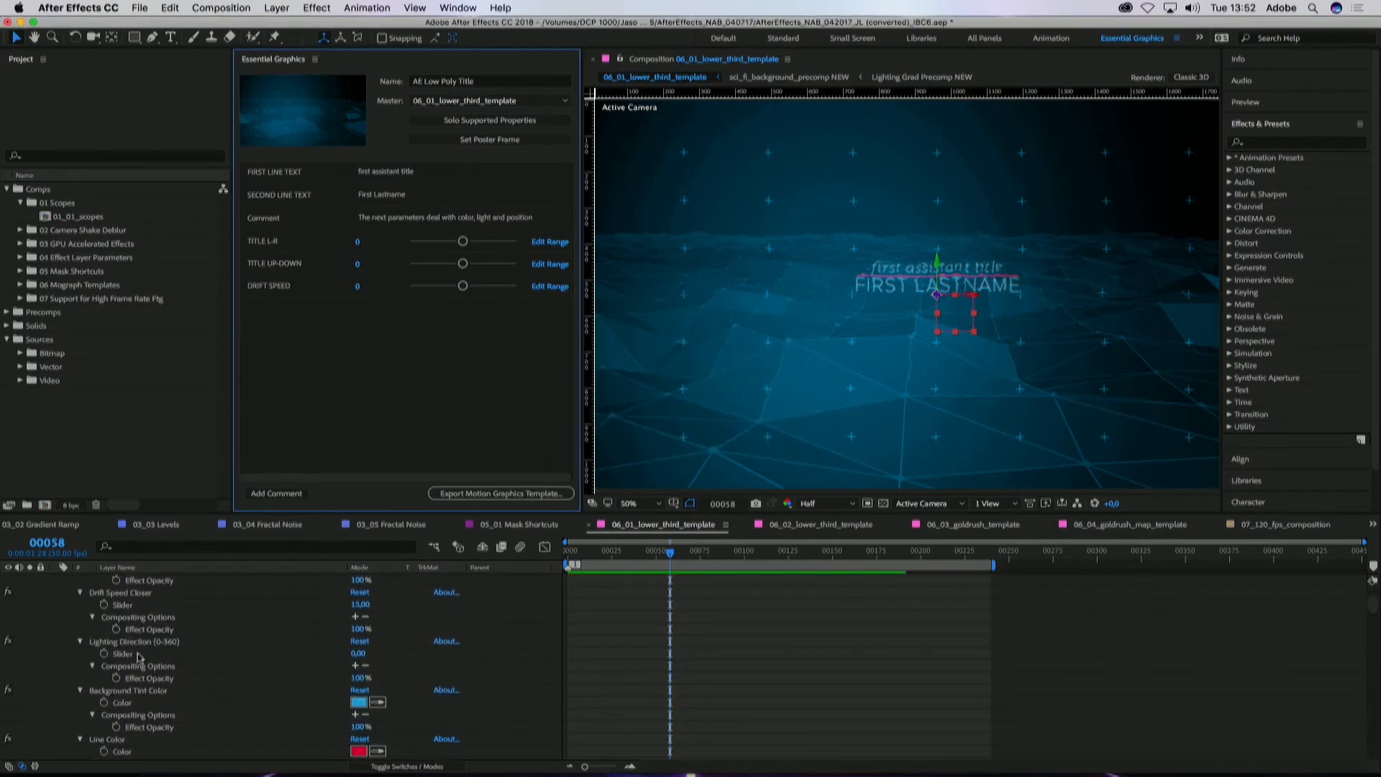
{"action": "left_click_drag", "start_coordinate": [144, 658], "coordinate": [281, 311]}
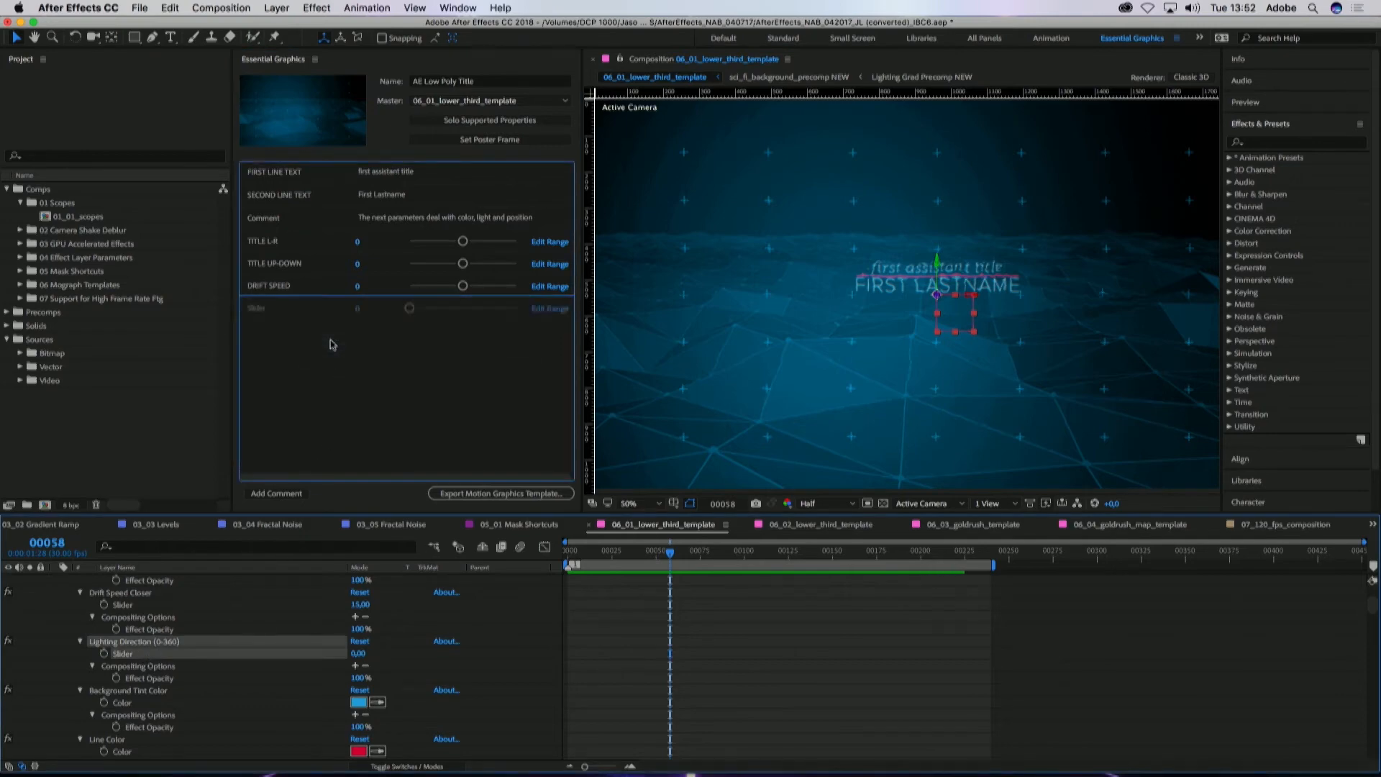
{"action": "left_click", "coordinate": [282, 315]}
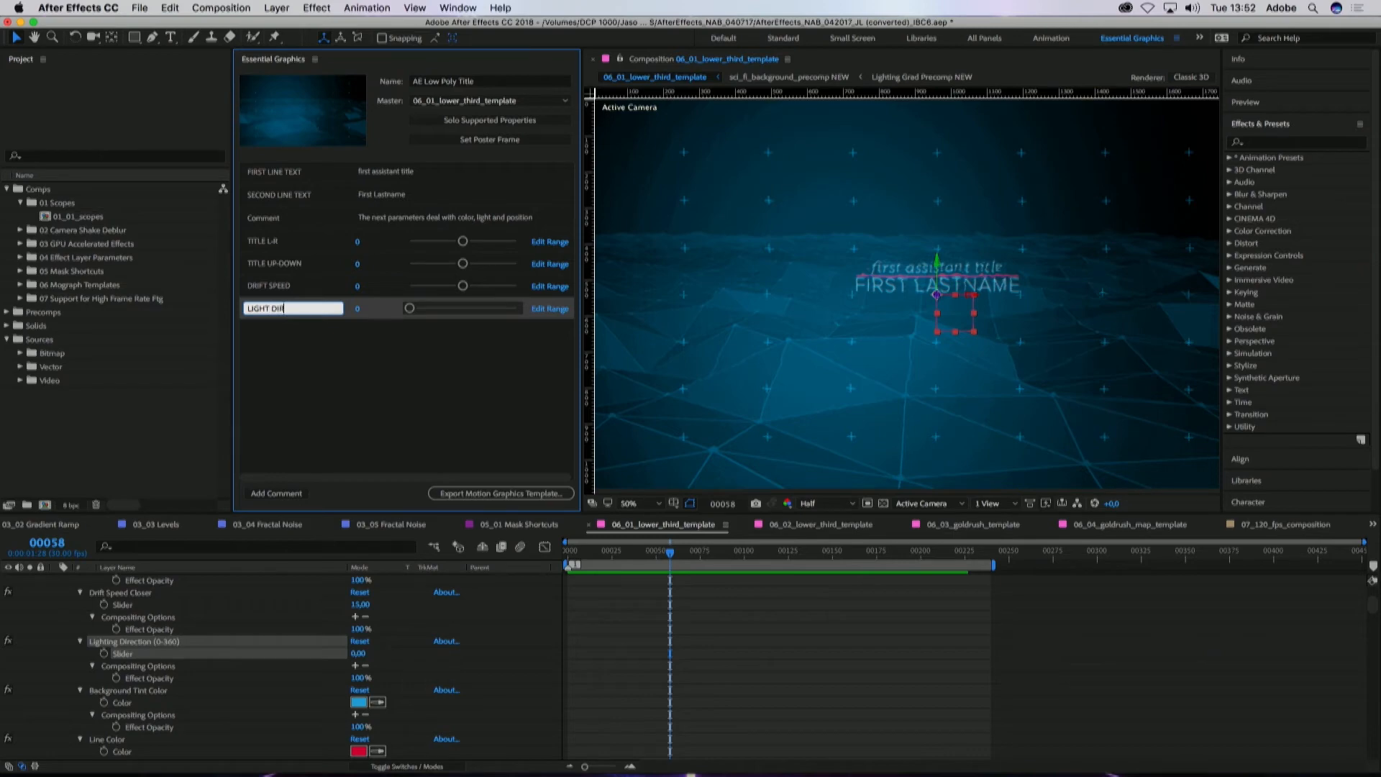
{"action": "left_click", "coordinate": [365, 382]}
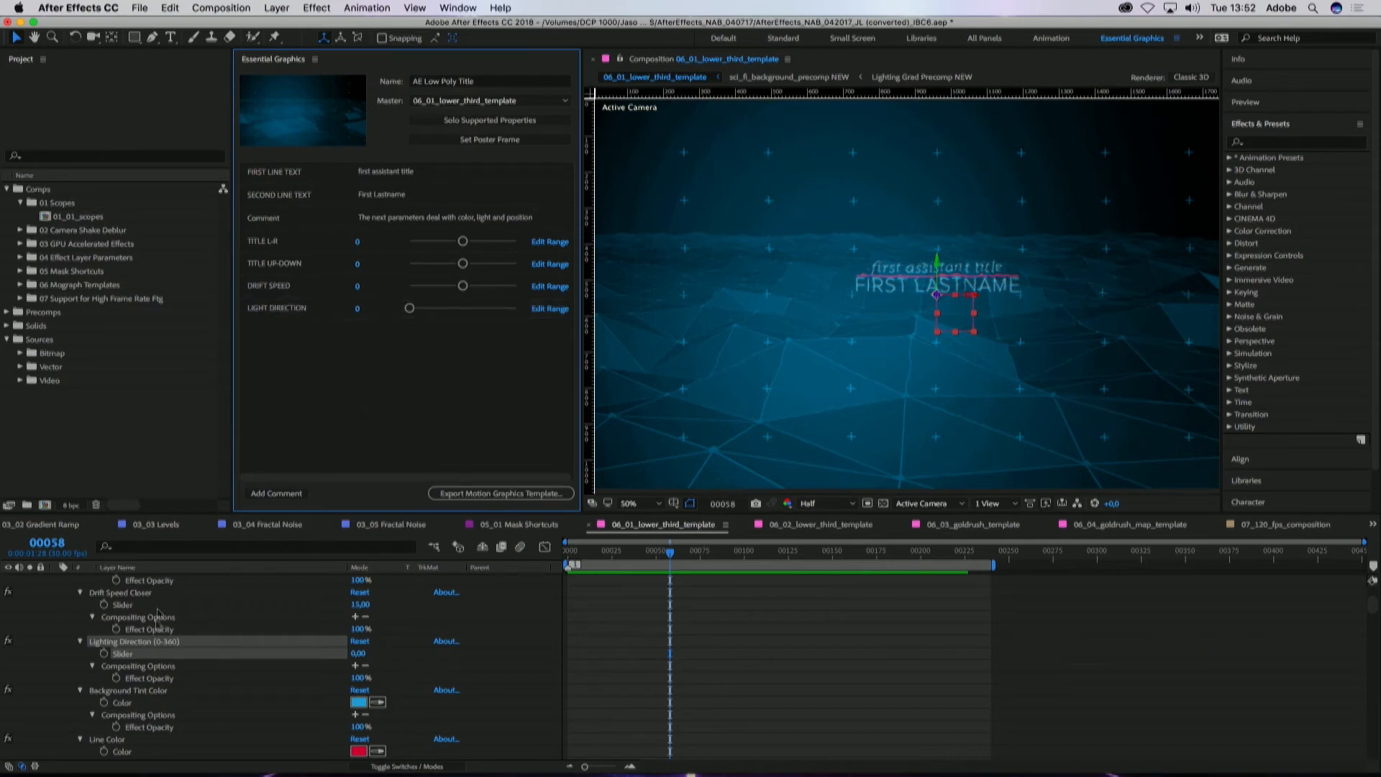
Step: Add Background Tint Color and Line Color controls, named BG Color and Middle Line Color
{"action": "left_click", "coordinate": [164, 703]}
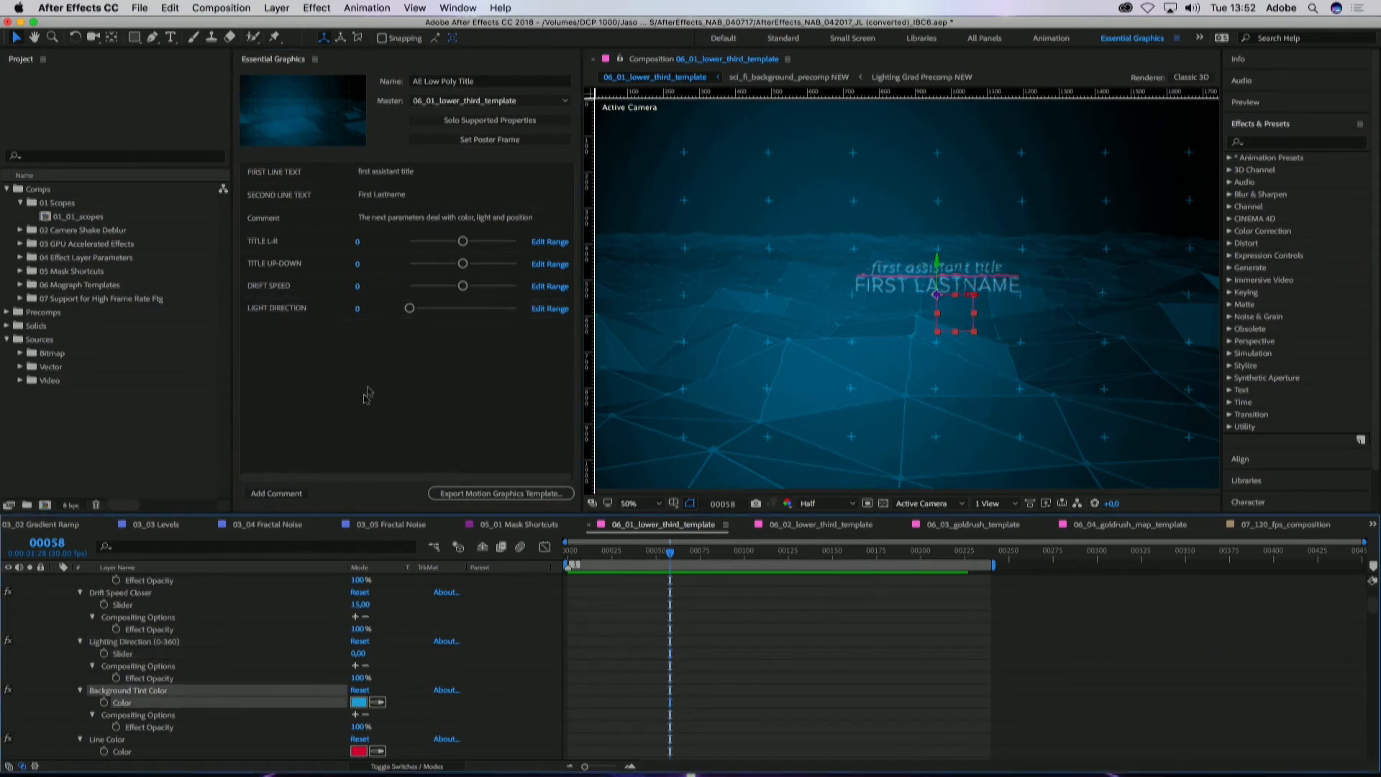
{"action": "left_click_drag", "start_coordinate": [163, 707], "coordinate": [286, 340]}
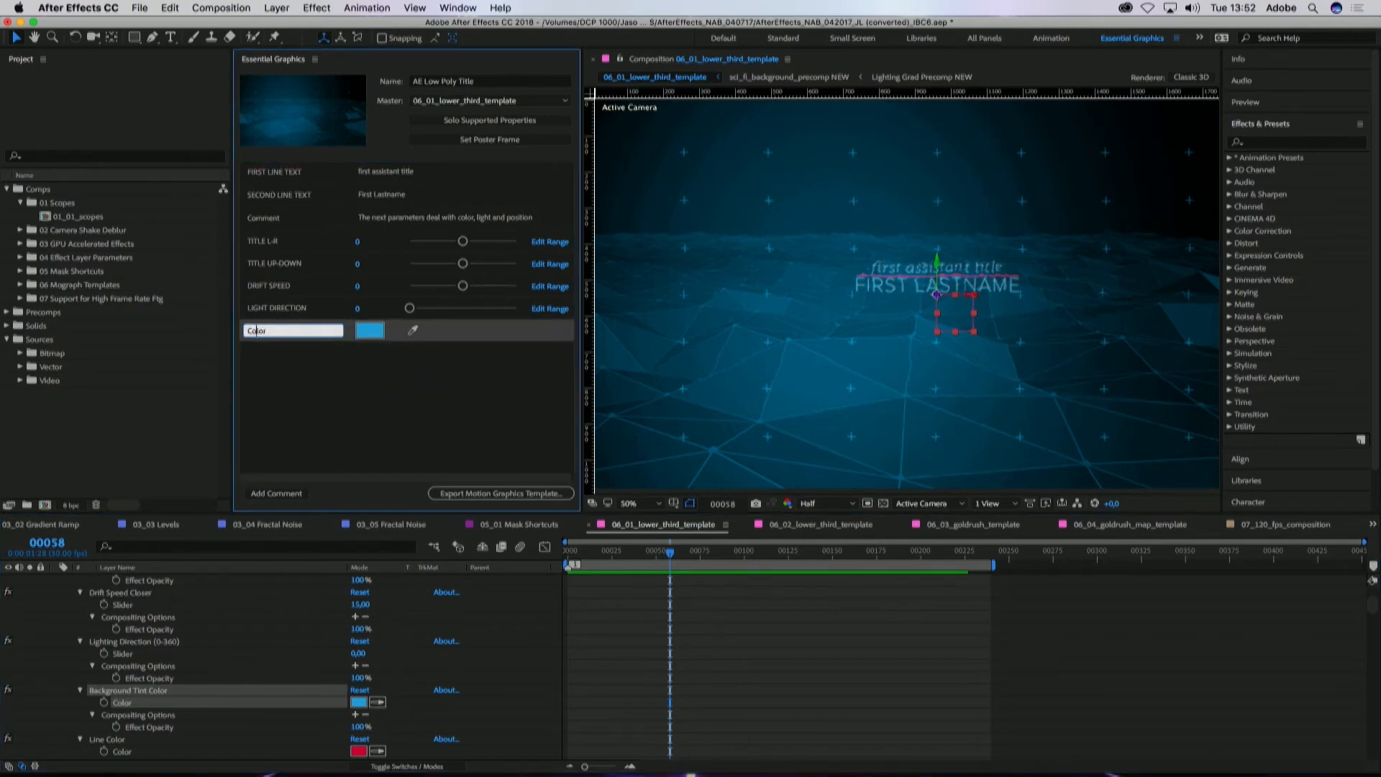
{"action": "left_click", "coordinate": [152, 753]}
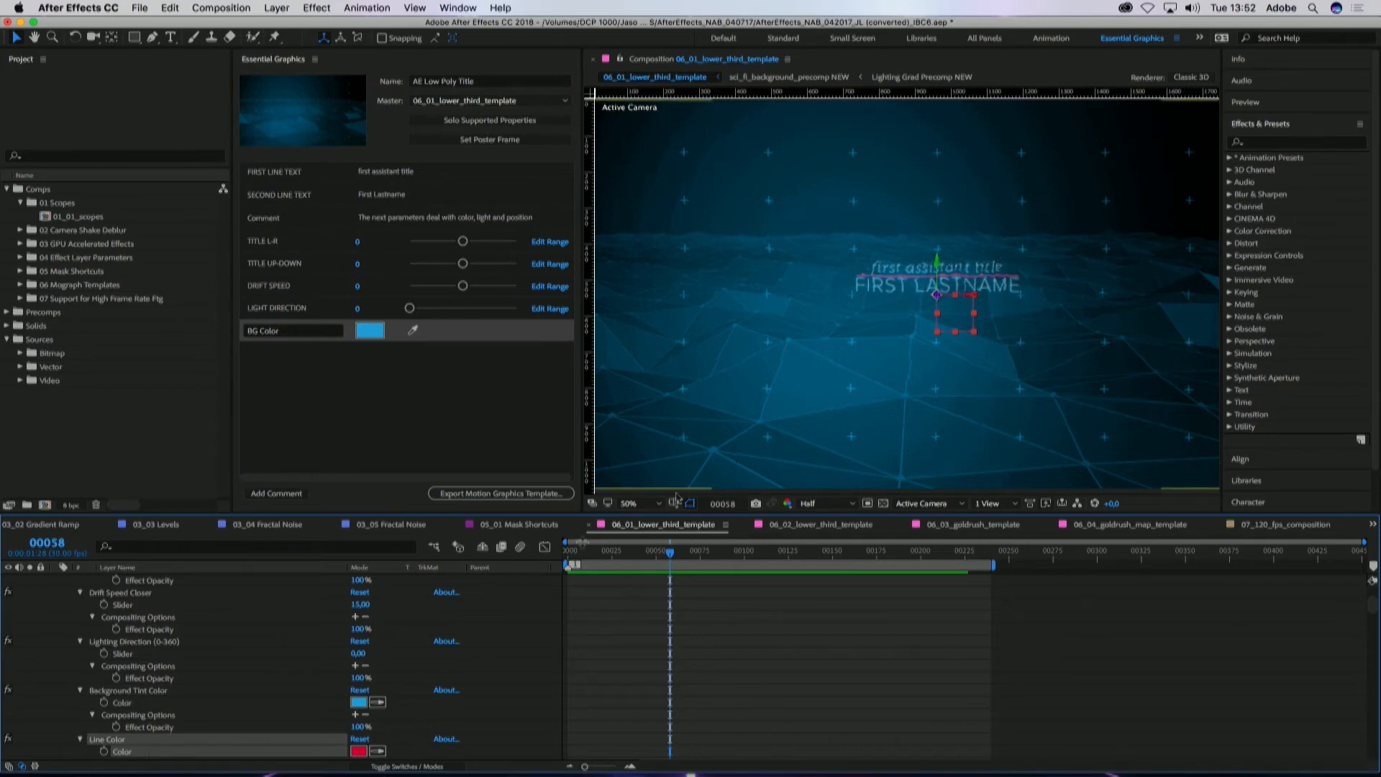
{"action": "left_click_drag", "start_coordinate": [152, 753], "coordinate": [297, 395]}
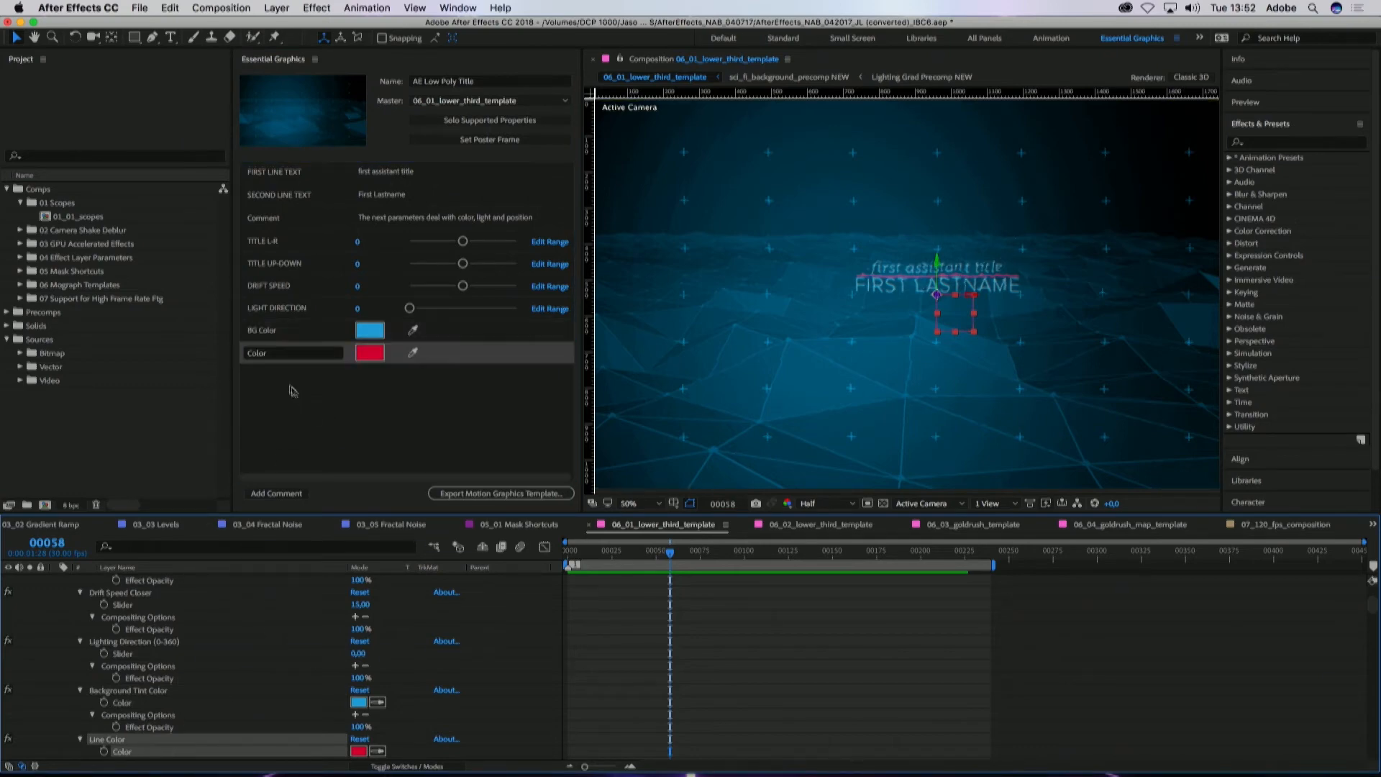
{"action": "left_click", "coordinate": [252, 355]}
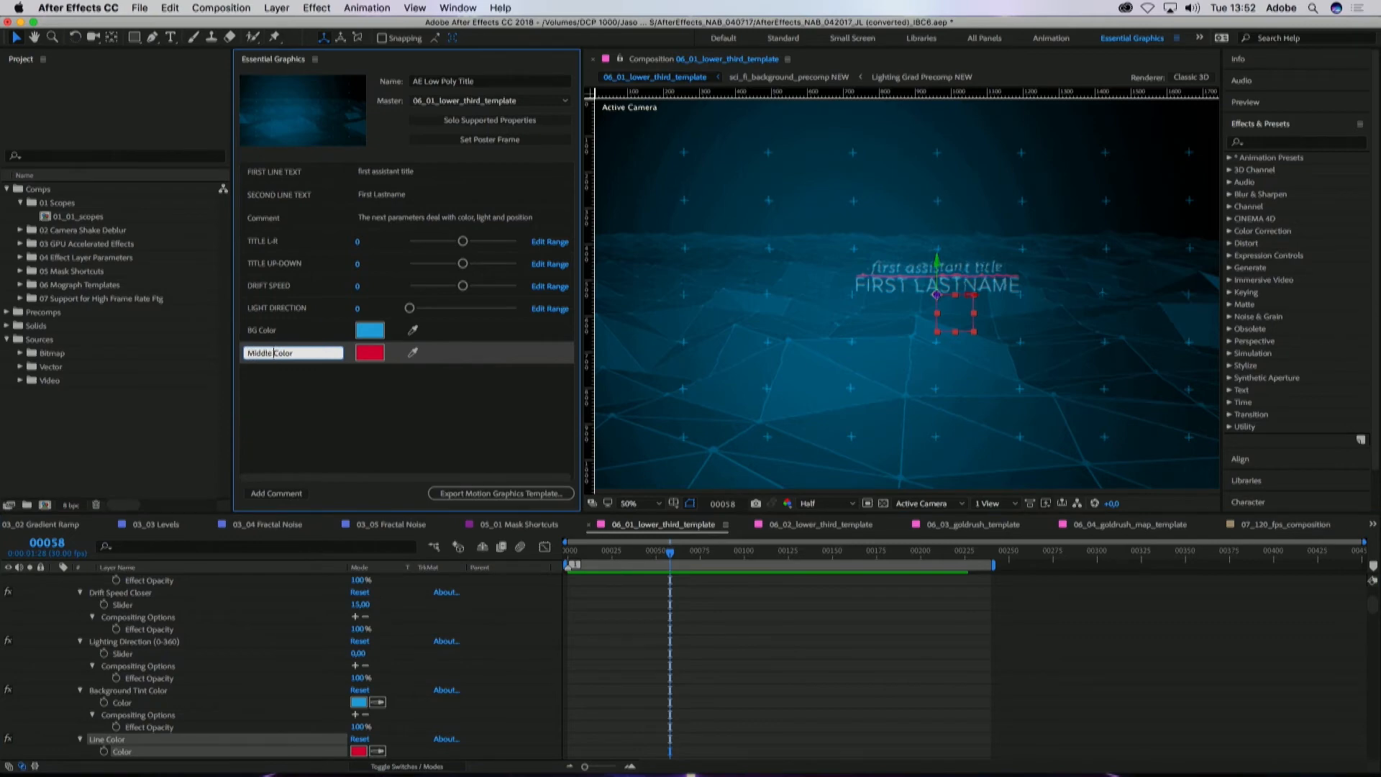
{"action": "left_click", "coordinate": [271, 389]}
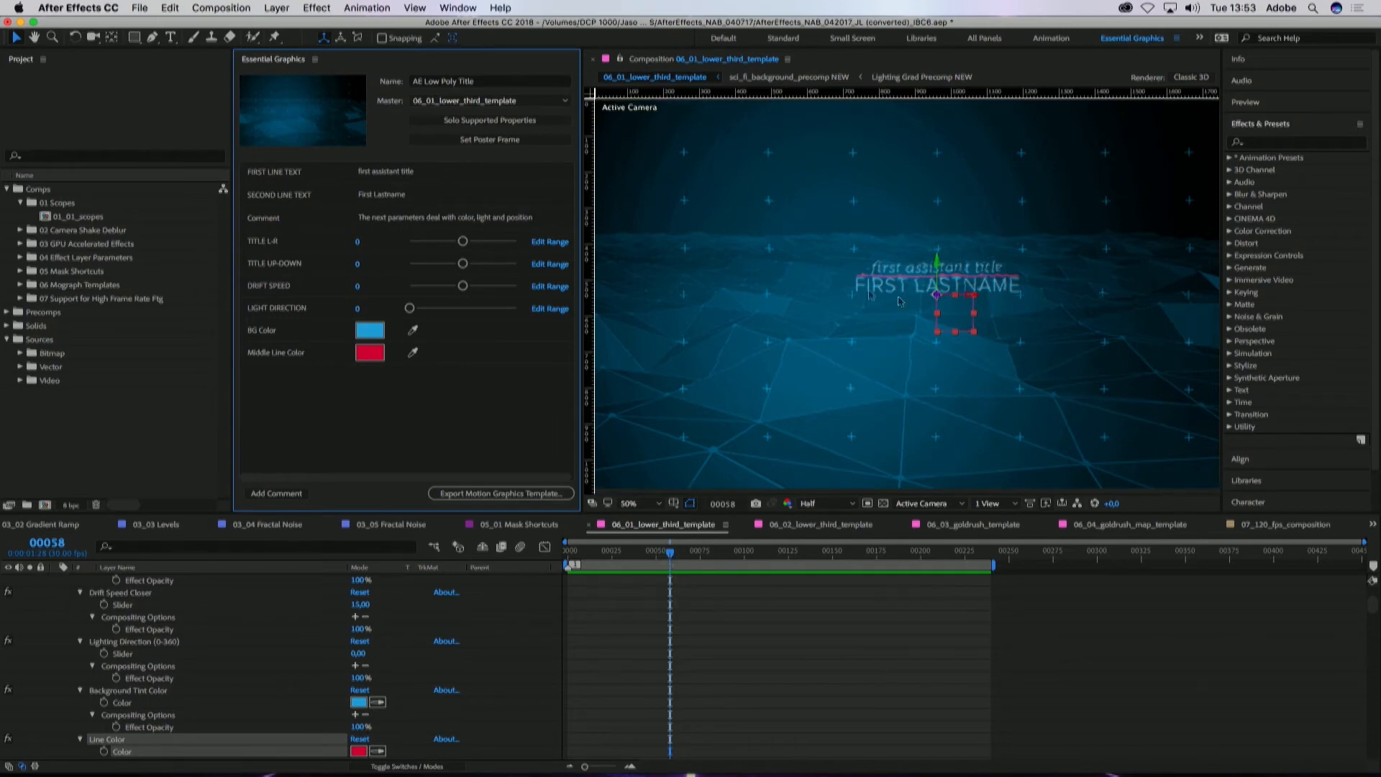
Step: Set the poster frame, save, and export the Motion Graphics template to the Creative Cloud library
{"action": "left_click", "coordinate": [476, 143]}
{"action": "left_click", "coordinate": [522, 495]}
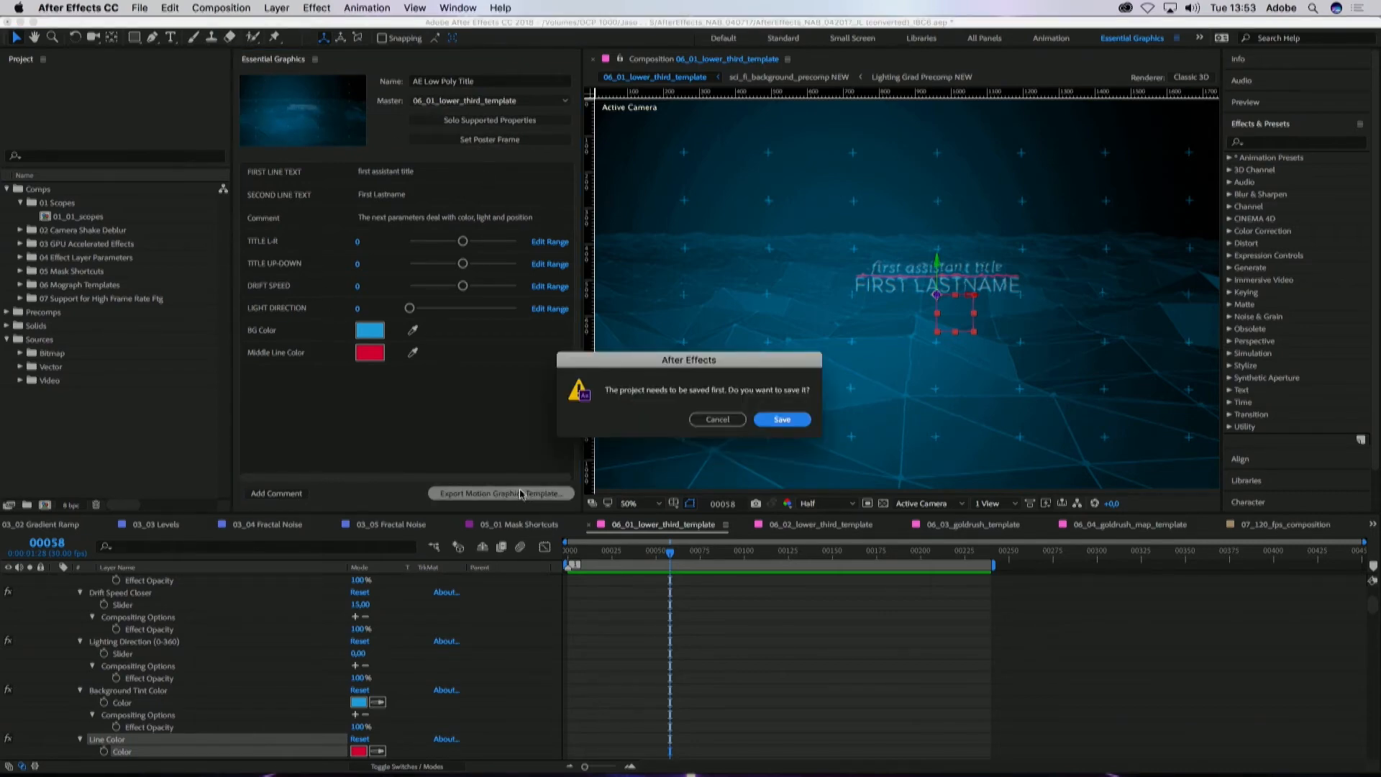
{"action": "left_click", "coordinate": [796, 425]}
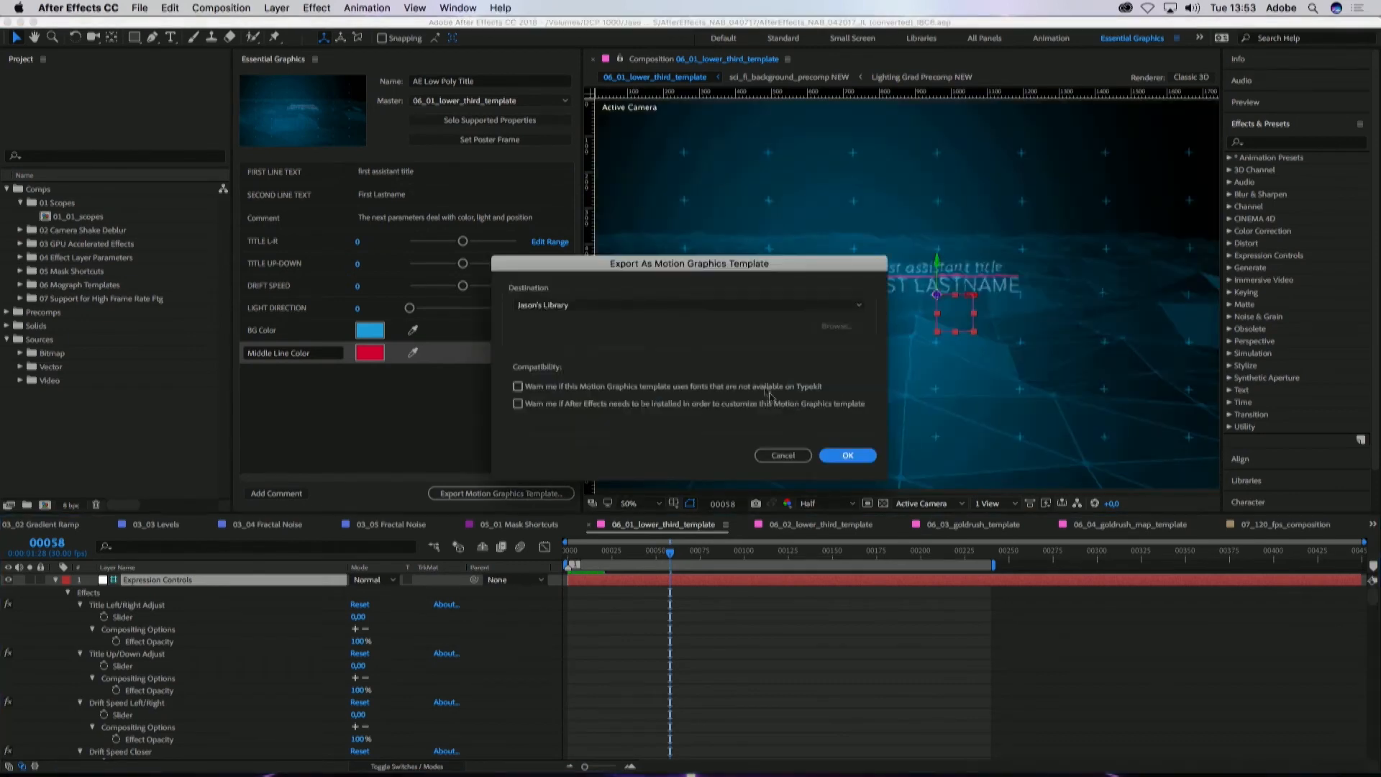
{"action": "left_click", "coordinate": [687, 305]}
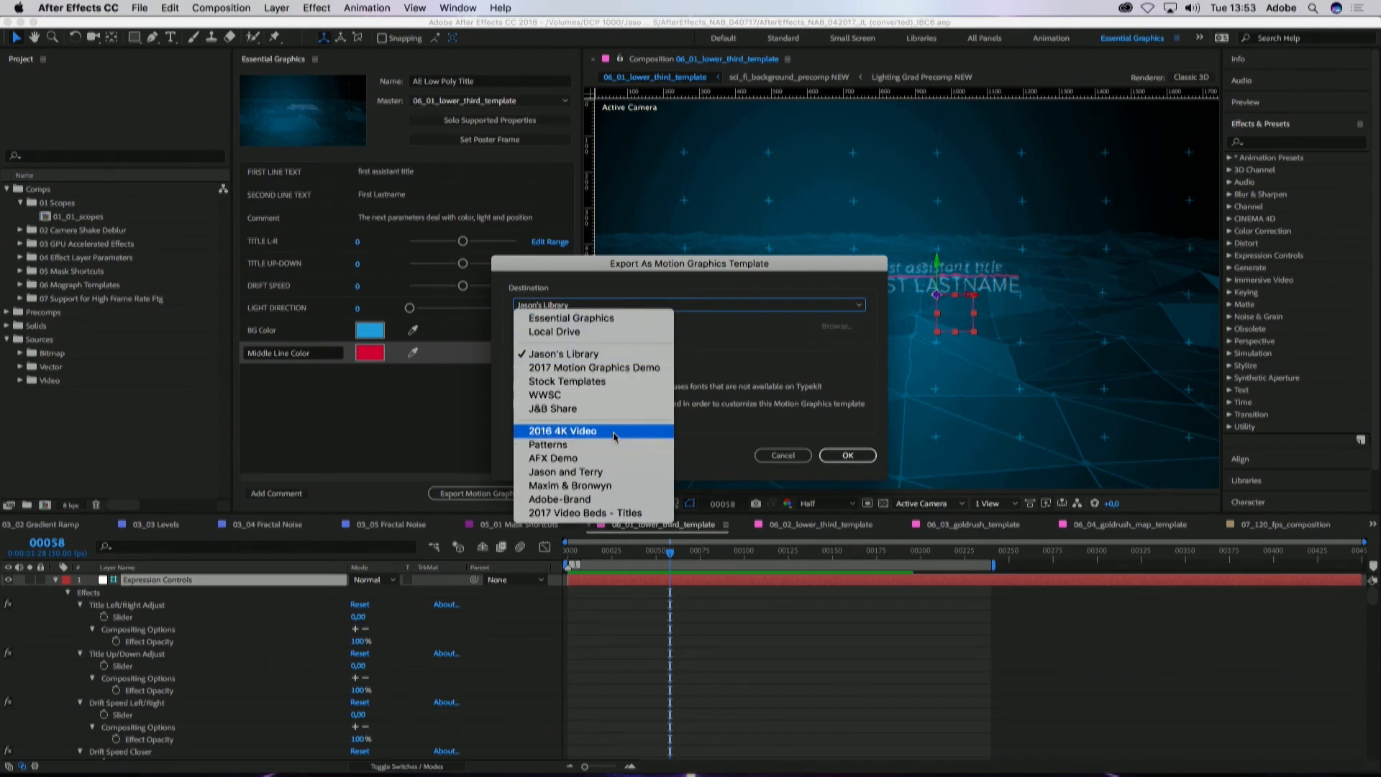
{"action": "left_click", "coordinate": [597, 353]}
{"action": "left_click", "coordinate": [848, 456]}
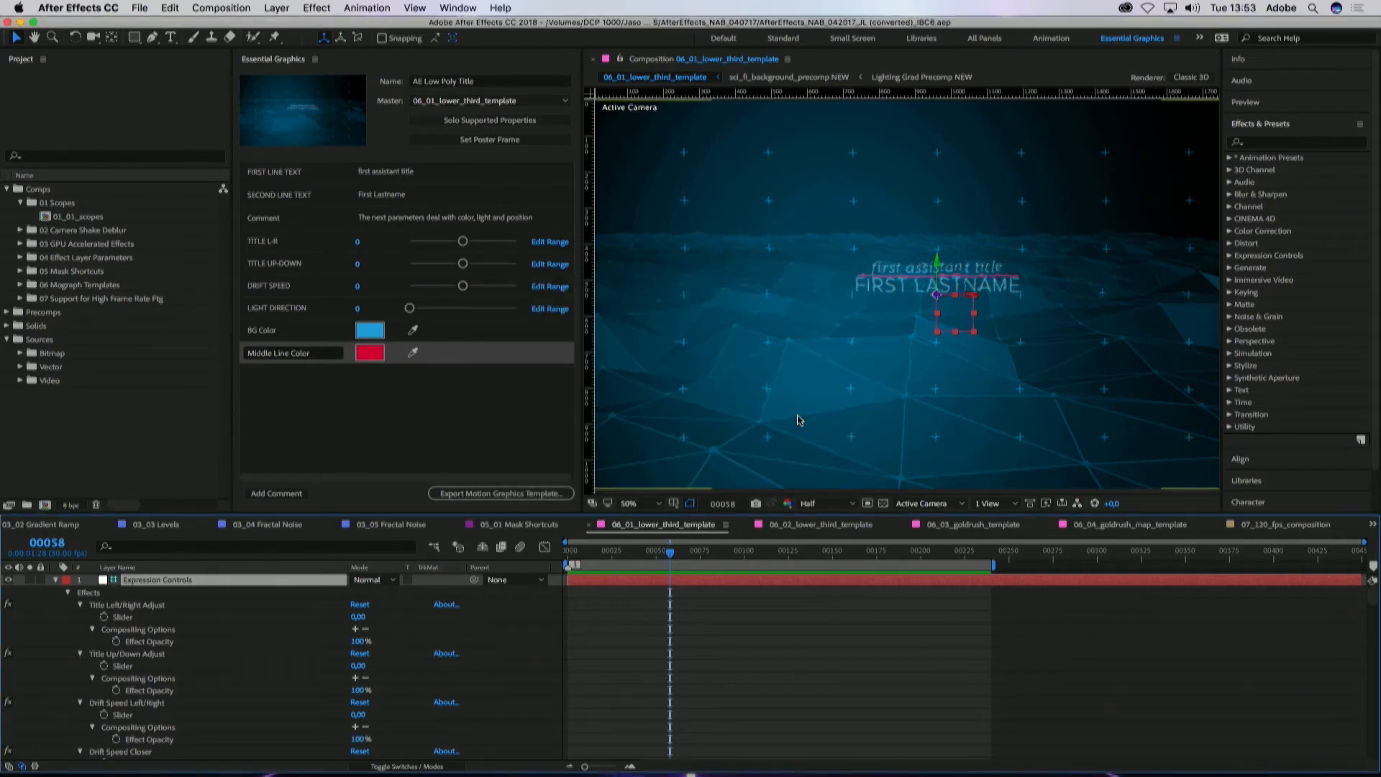
{"action": "key", "text": "super+Tab"}
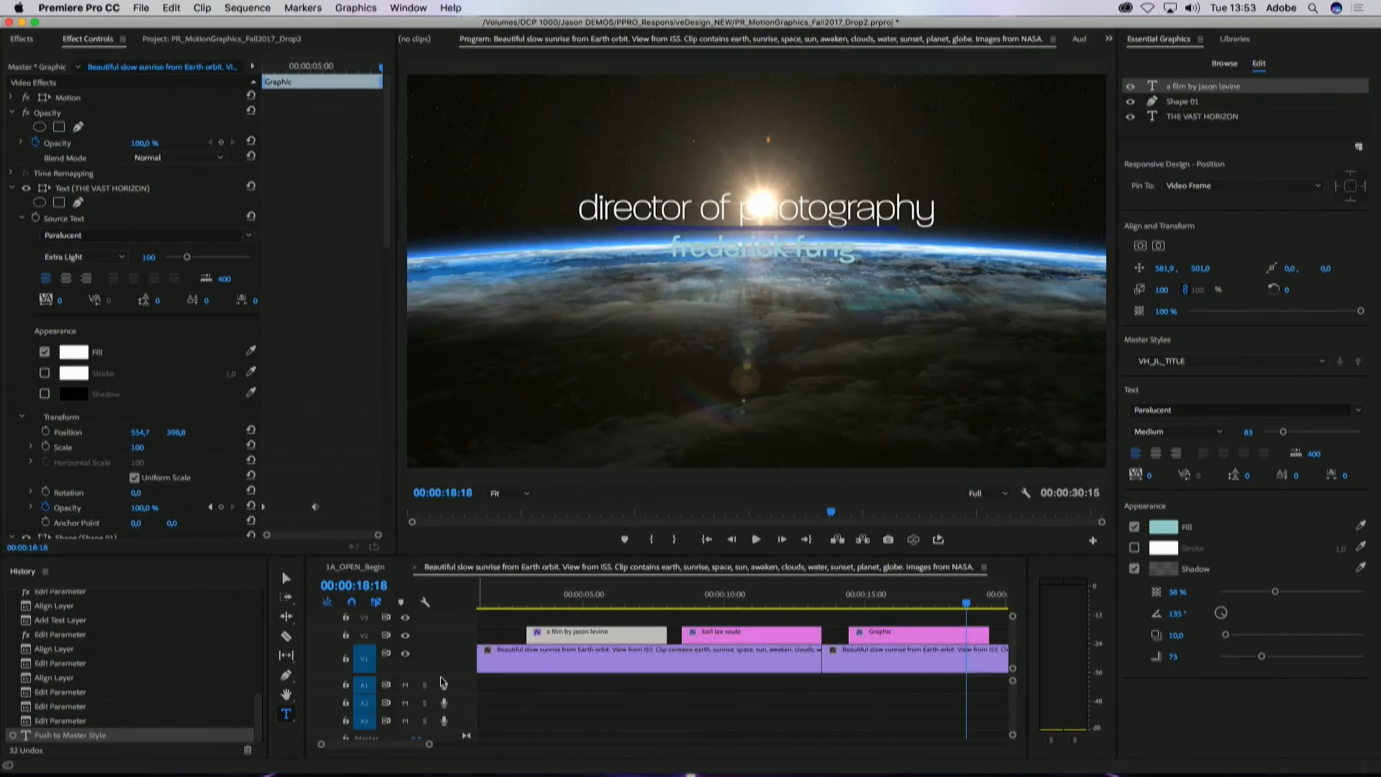
Step: Turn off track V2's output and show the Libraries panel of graphics templates
{"action": "scroll", "coordinate": [441, 675], "scroll_direction": "up", "scroll_amount": 2}
{"action": "left_click", "coordinate": [405, 664]}
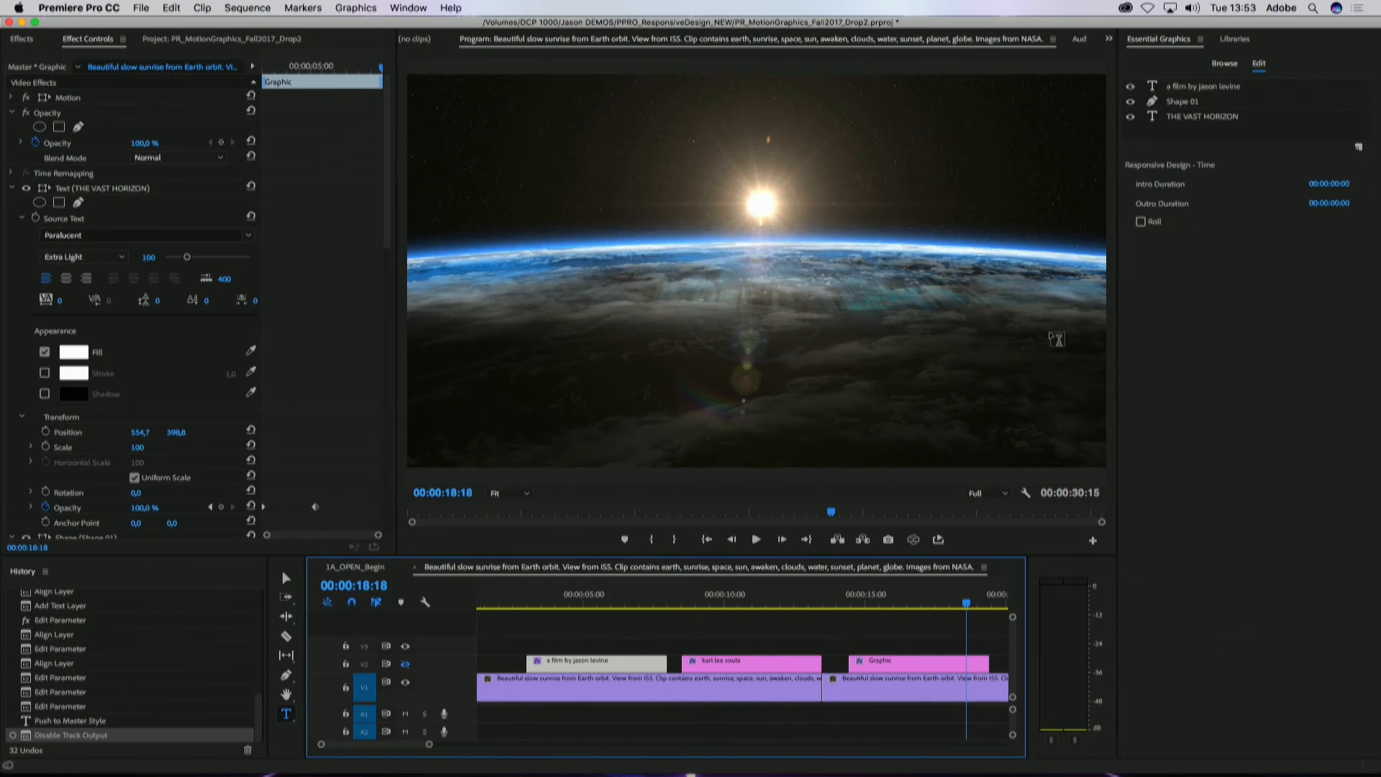
{"action": "left_click", "coordinate": [1234, 39]}
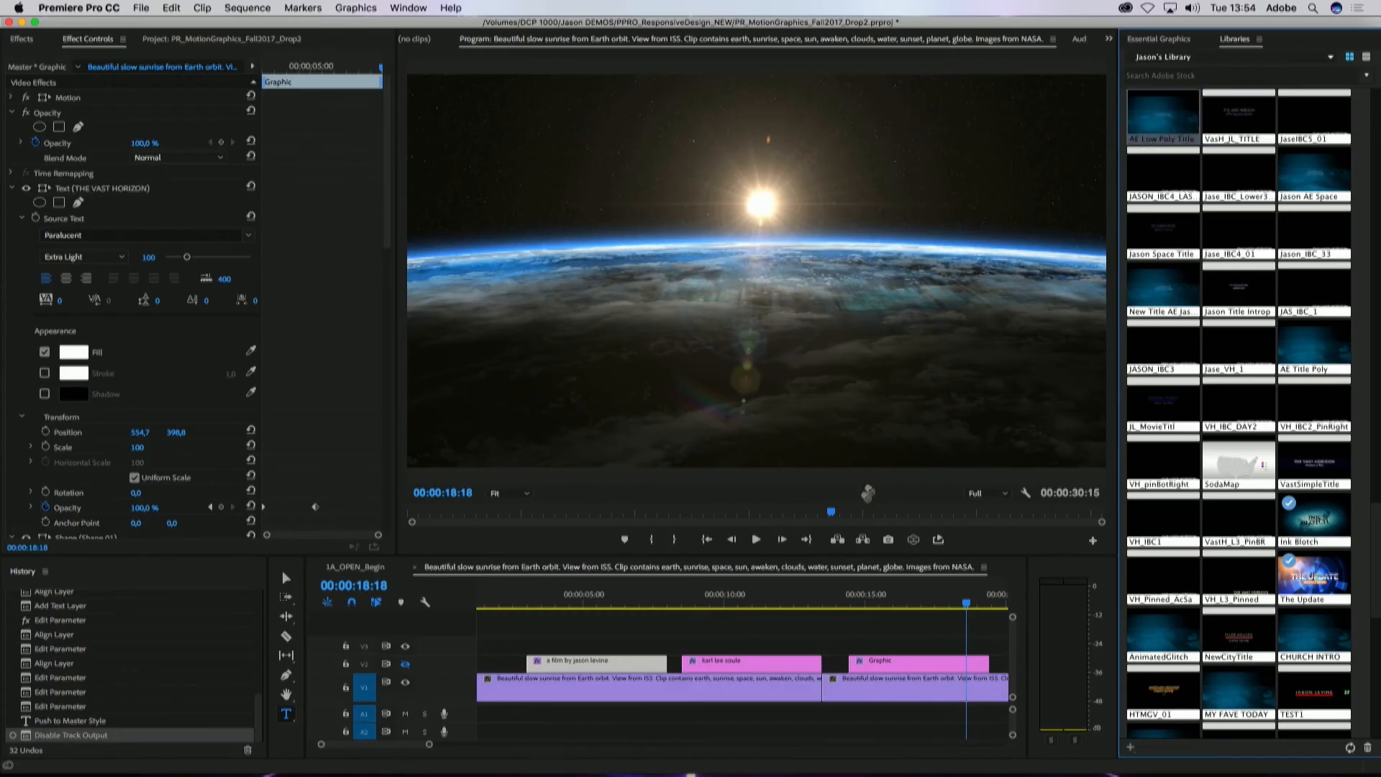
Step: Place the AE Low Poly Title template on track V3 and scrub through its intro
{"action": "left_click_drag", "start_coordinate": [1163, 115], "coordinate": [508, 642]}
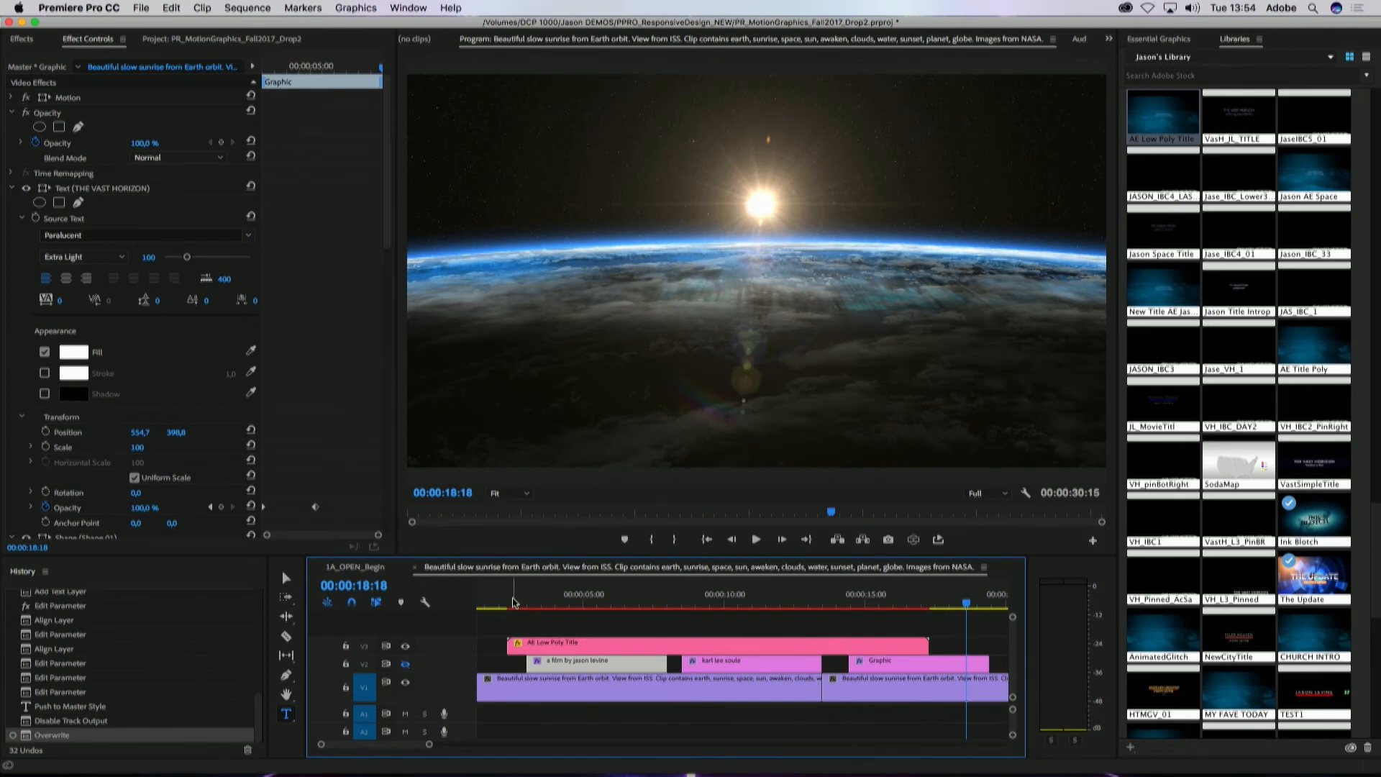
{"action": "left_click", "coordinate": [514, 600]}
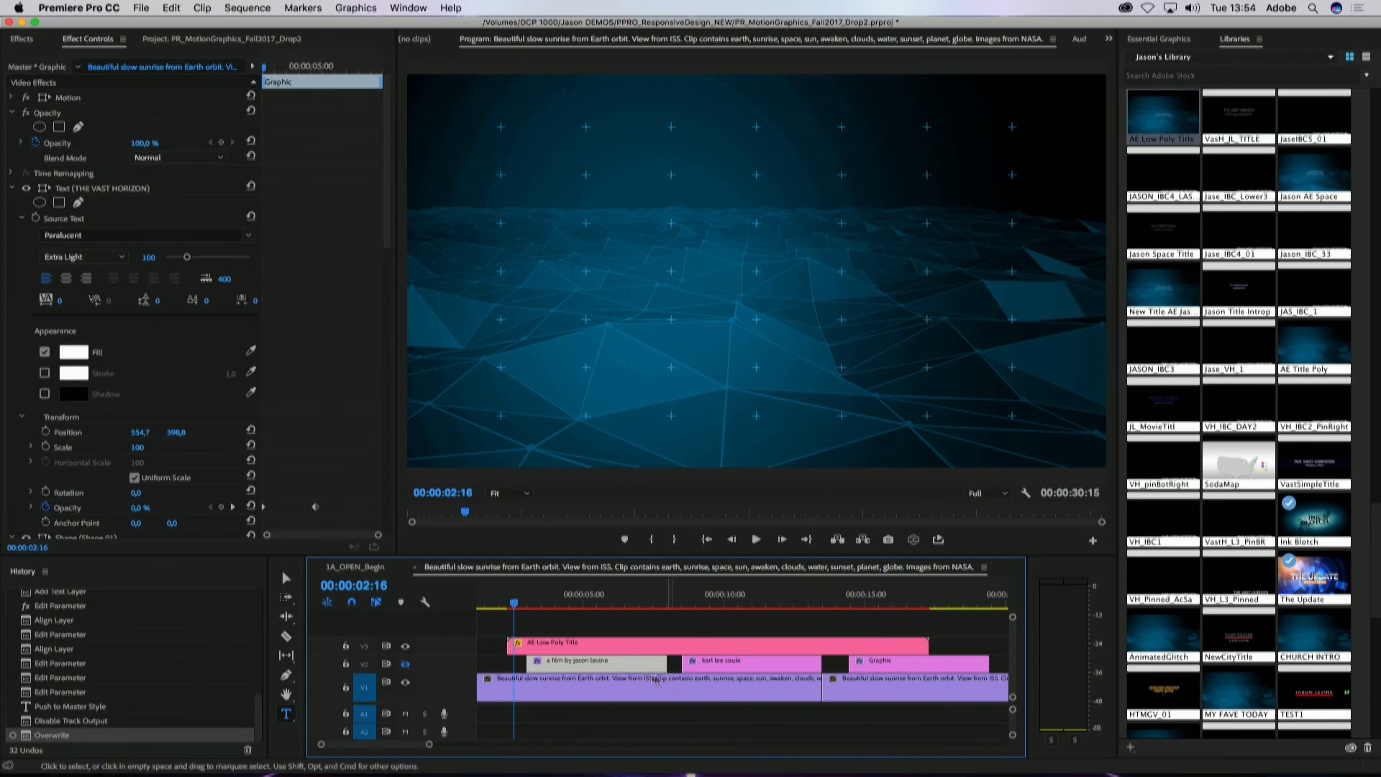
{"action": "left_click_drag", "start_coordinate": [514, 607], "coordinate": [622, 621]}
Step: Scrub and play the low-poly title animation, then select the title clip
{"action": "mouse_move", "coordinate": [594, 624]}
{"action": "left_mouse_down"}
{"action": "mouse_move", "coordinate": [523, 626]}
{"action": "mouse_move", "coordinate": [579, 613]}
{"action": "left_mouse_up"}
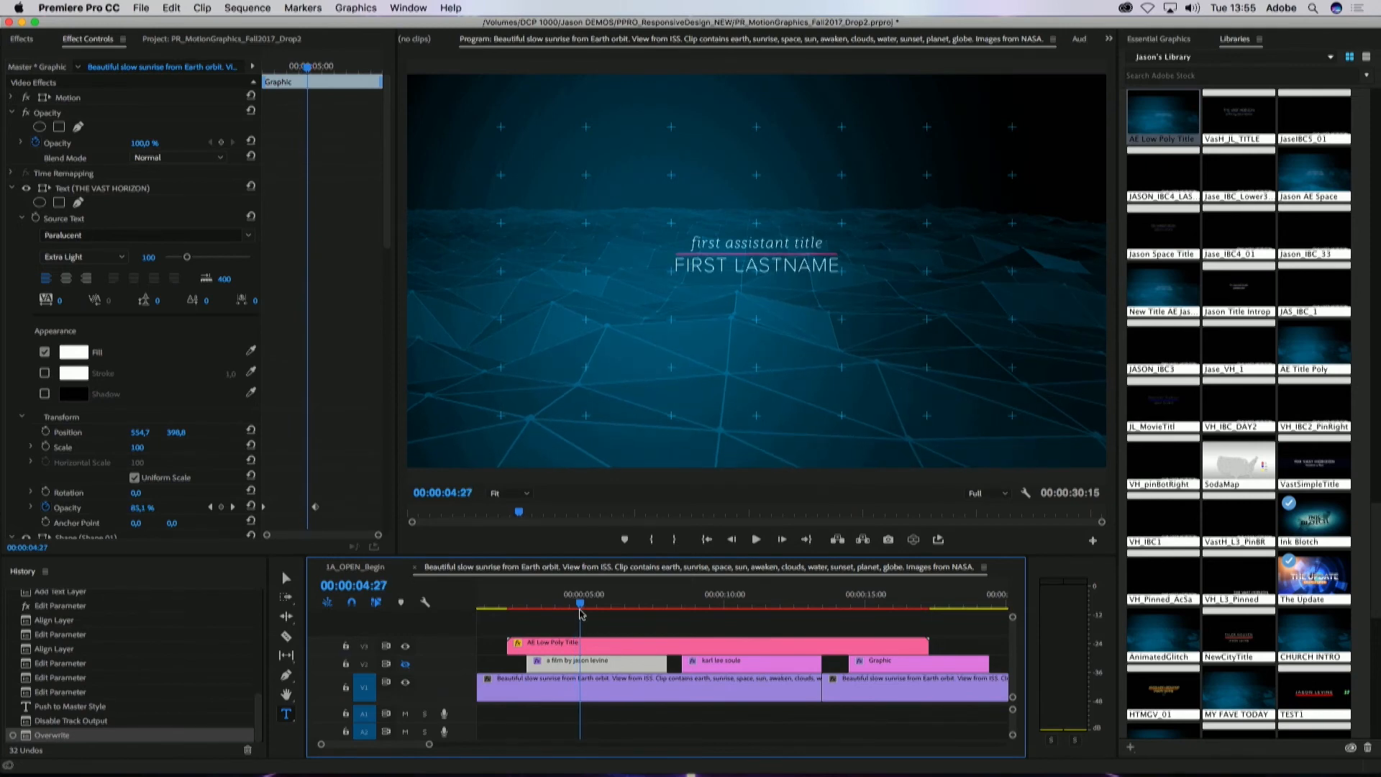
{"action": "left_click_drag", "start_coordinate": [579, 613], "coordinate": [511, 631]}
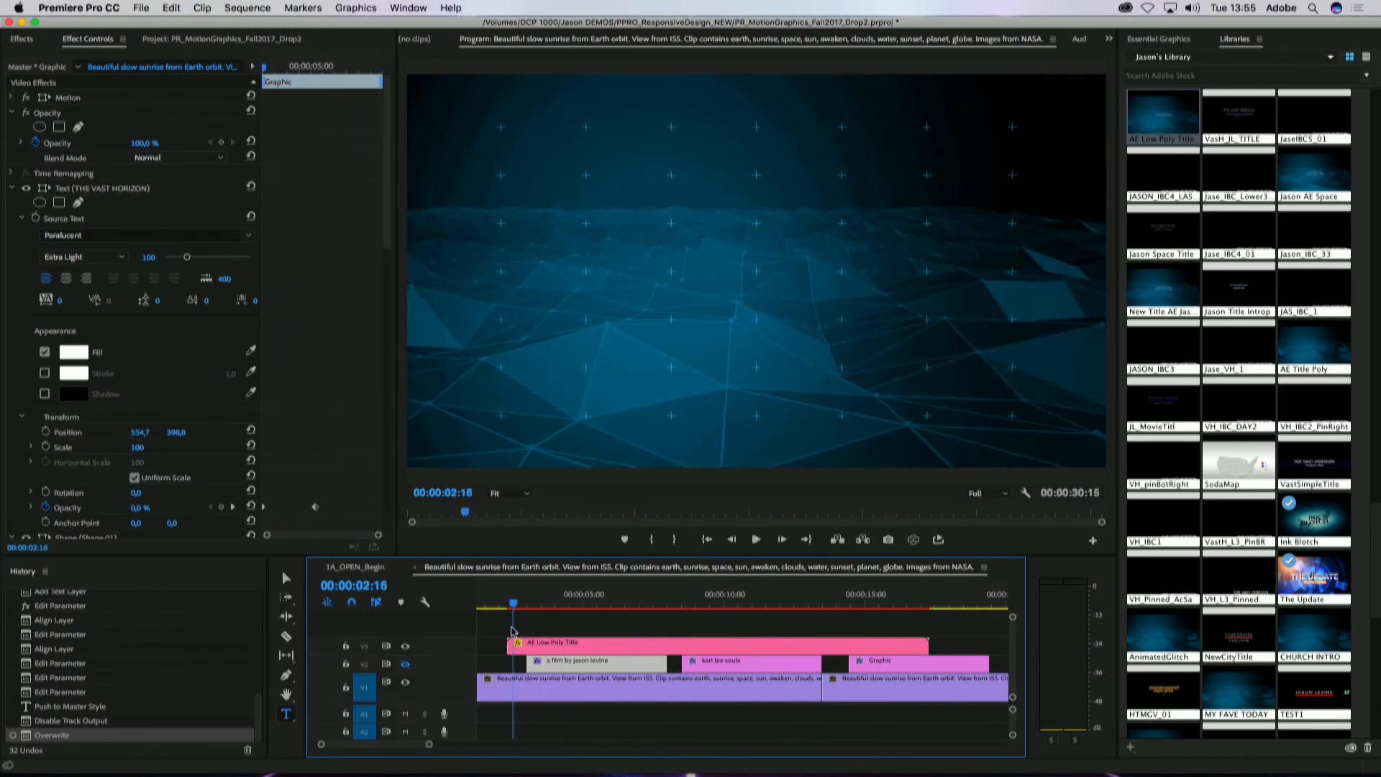
{"action": "key", "text": "space"}
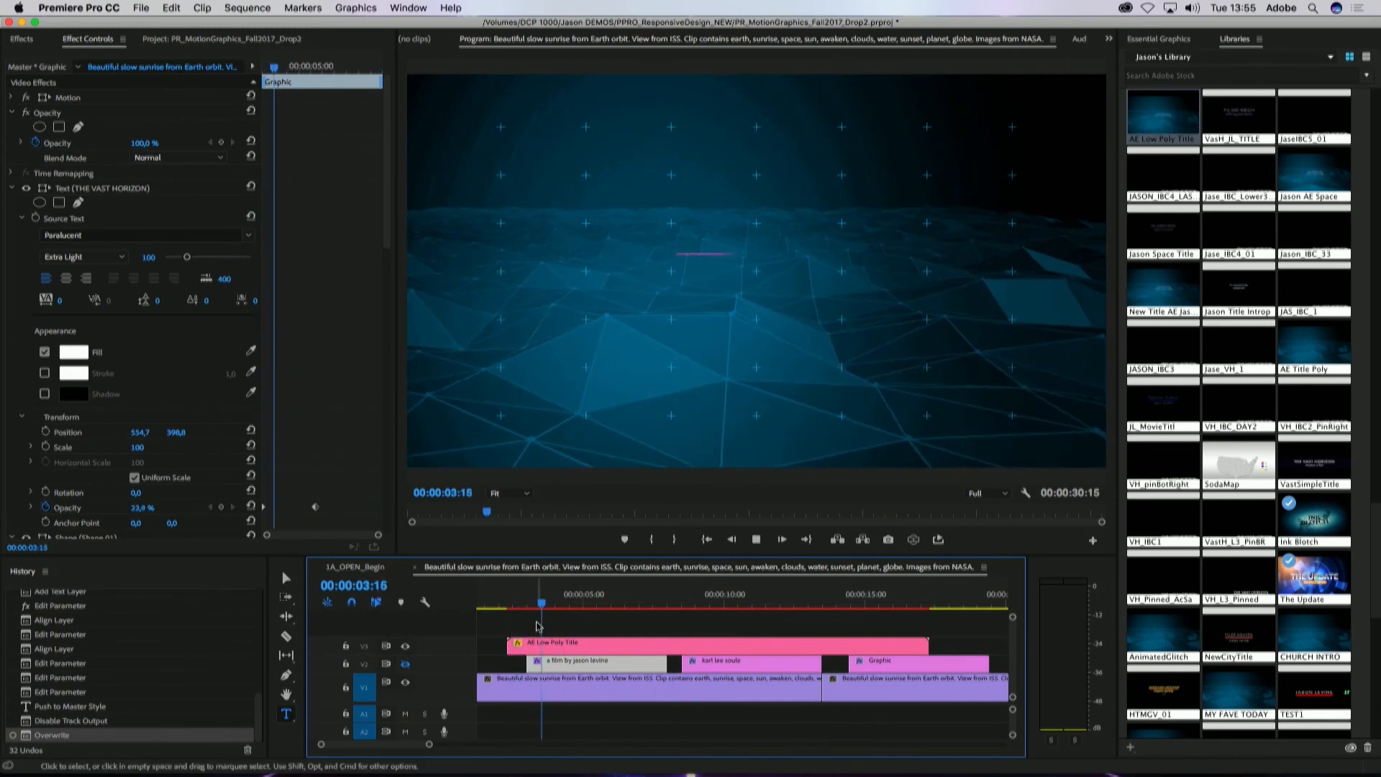
{"action": "key", "text": "space"}
{"action": "left_click_drag", "start_coordinate": [574, 607], "coordinate": [570, 608]}
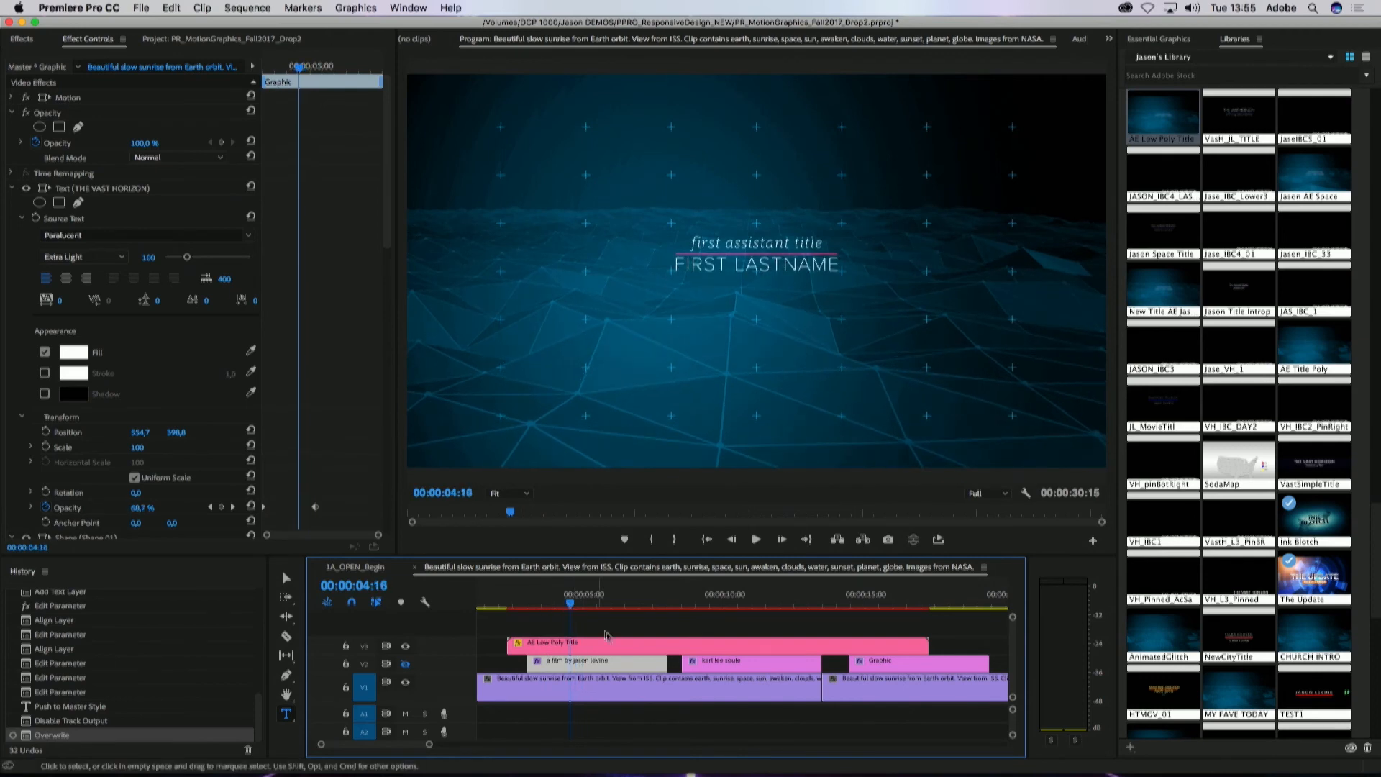
{"action": "left_click", "coordinate": [622, 647]}
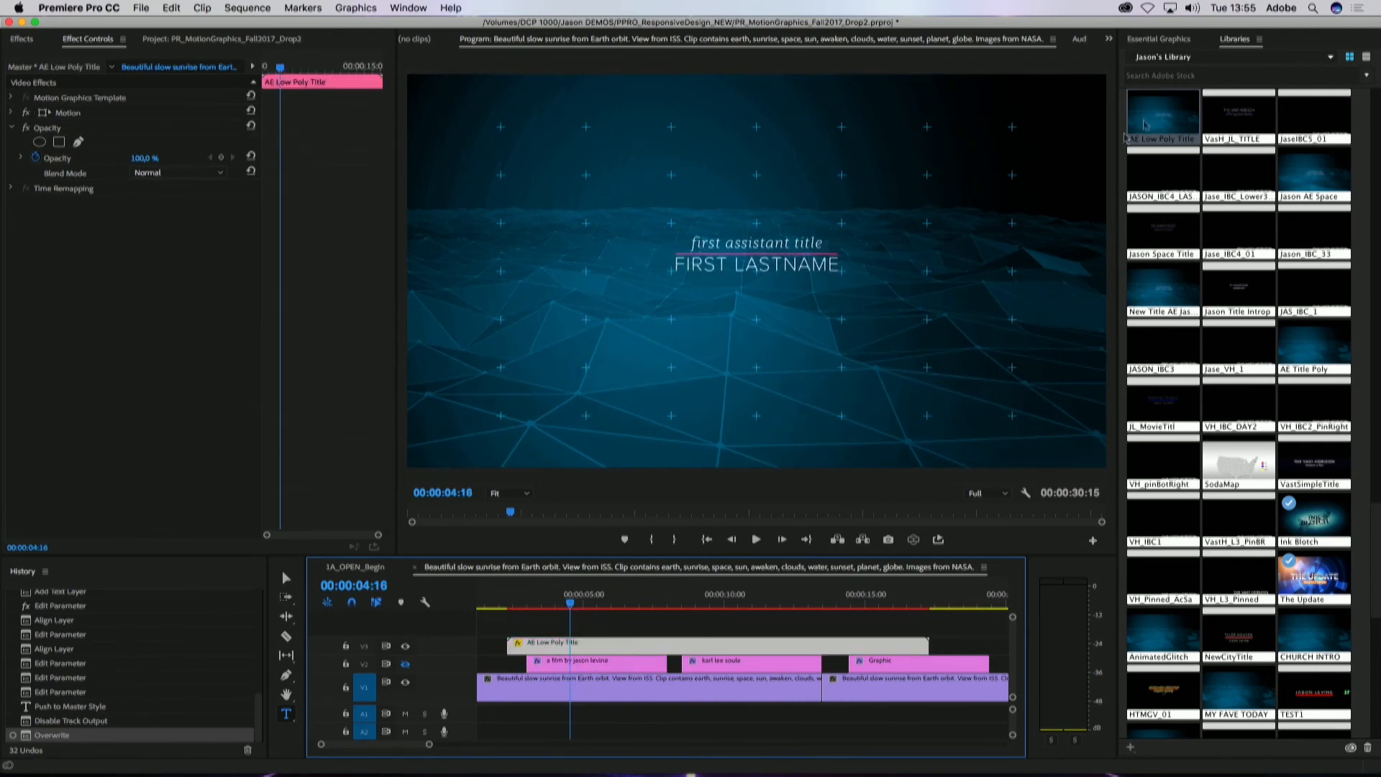
Step: Change the first line to 'FIRST ASSISTANT DIRECTOR' and the second line to the crew member's name
{"action": "left_click", "coordinate": [1159, 39]}
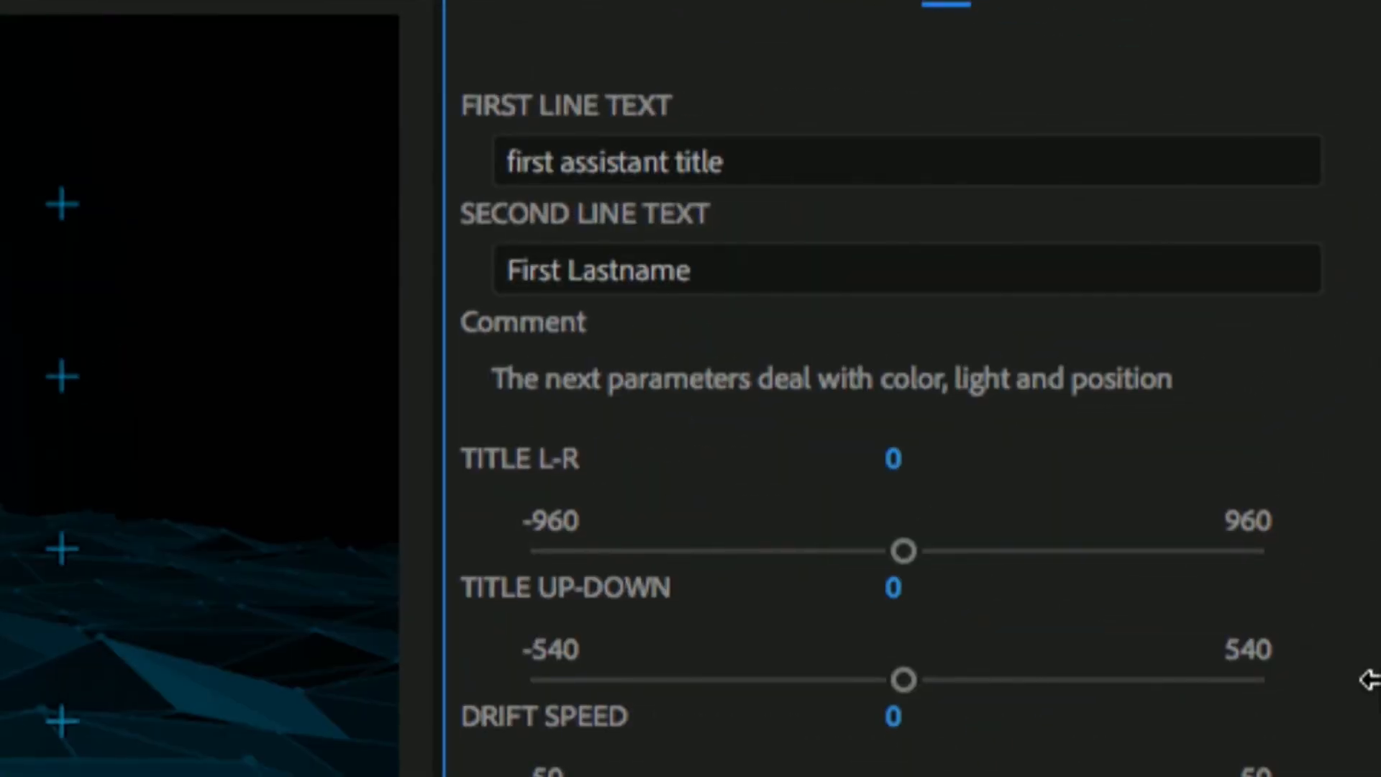
{"action": "left_click", "coordinate": [781, 163]}
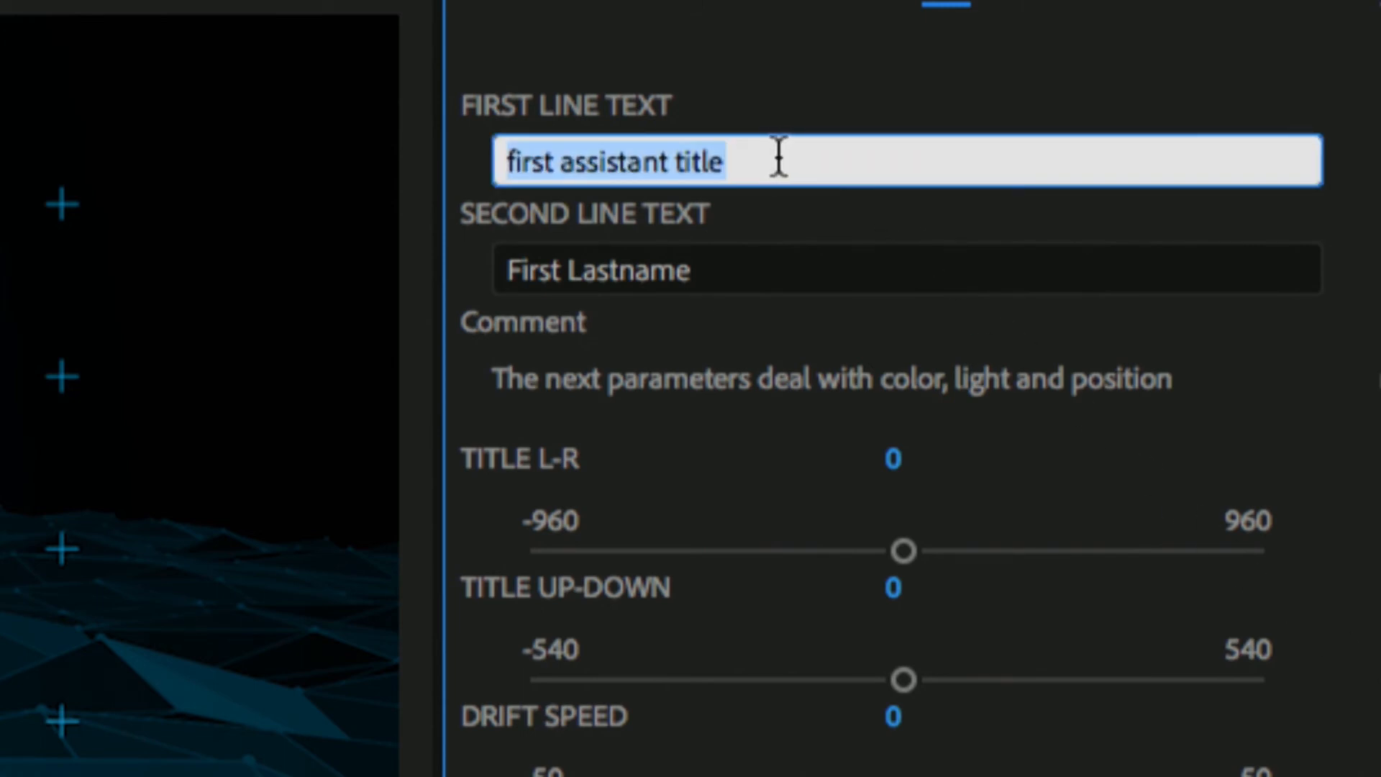
{"action": "type", "text": "FIRST ASSISTANT DIRECTOR"}
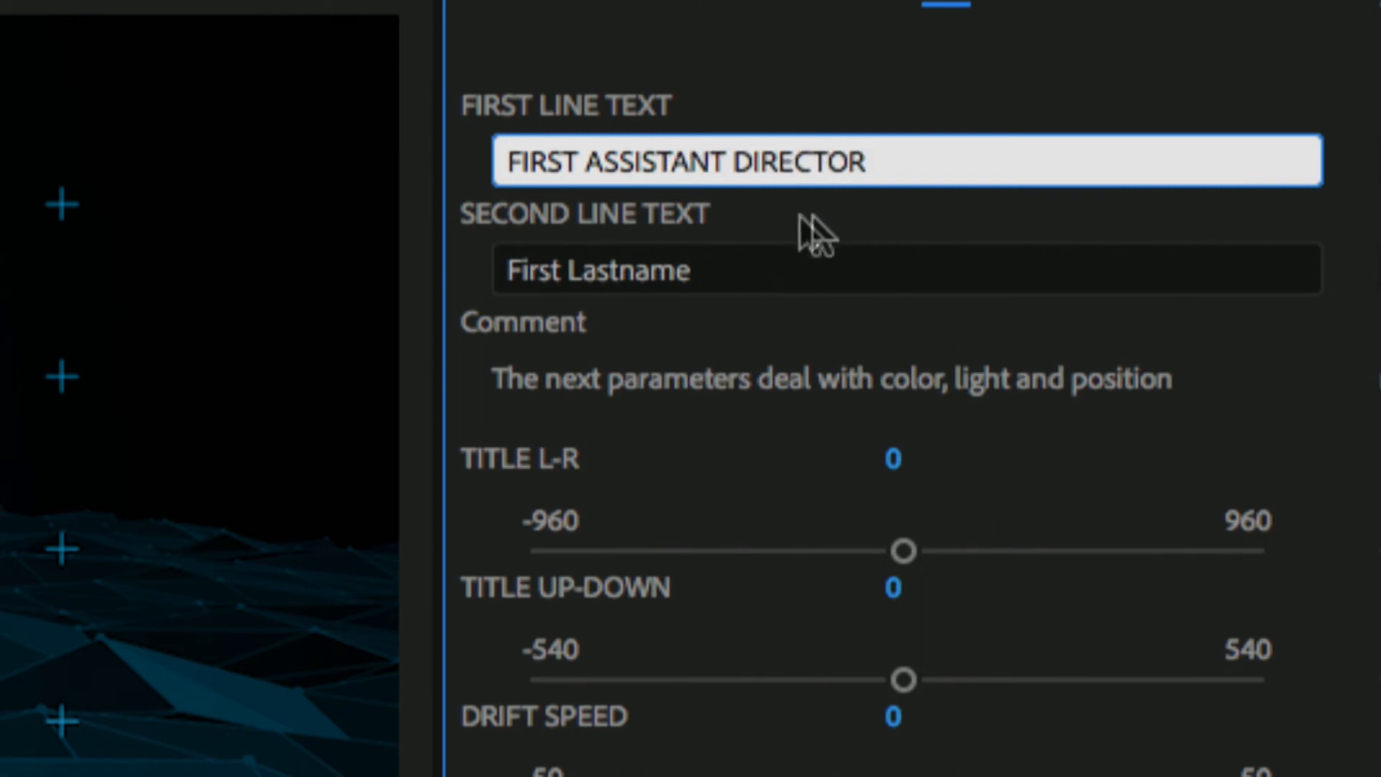
{"action": "left_click", "coordinate": [786, 262]}
{"action": "triple_click", "coordinate": [789, 258]}
{"action": "type", "text": "KARL LEE SOULE"}
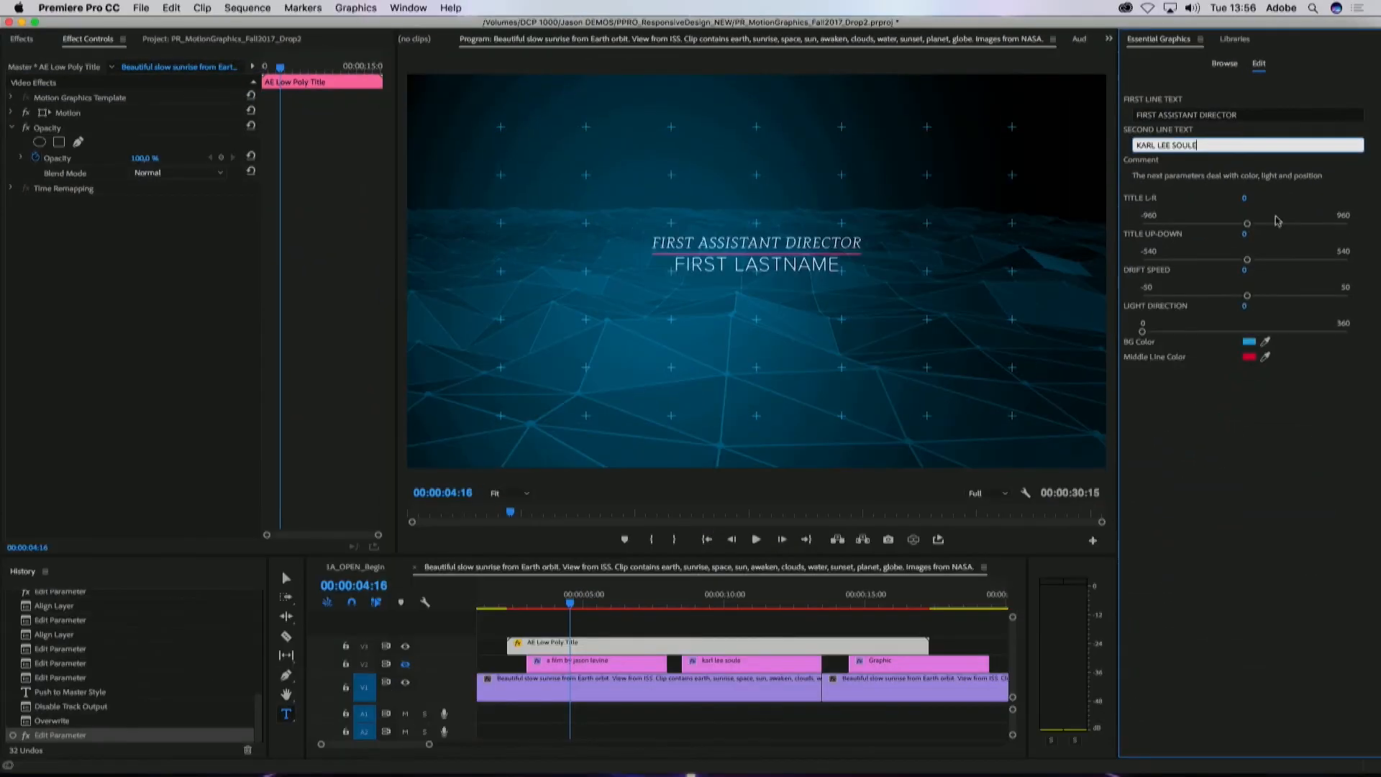
{"action": "left_click", "coordinate": [1212, 424]}
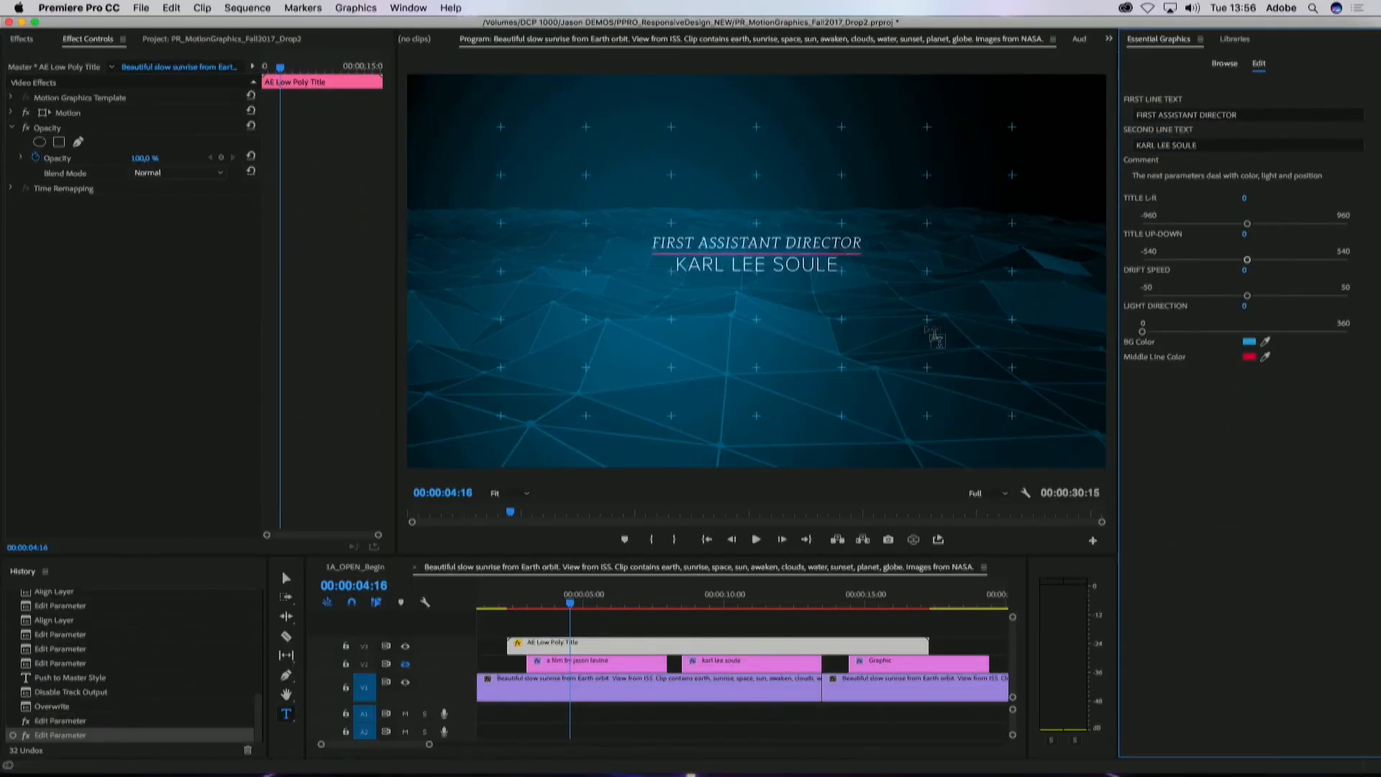
Step: Try the Title L-R, Up-Down and Drift Speed sliders, undoing each, then set Light Direction to 225
{"action": "mouse_move", "coordinate": [572, 606]}
{"action": "left_mouse_down"}
{"action": "mouse_move", "coordinate": [522, 607]}
{"action": "mouse_move", "coordinate": [591, 606]}
{"action": "left_mouse_up"}
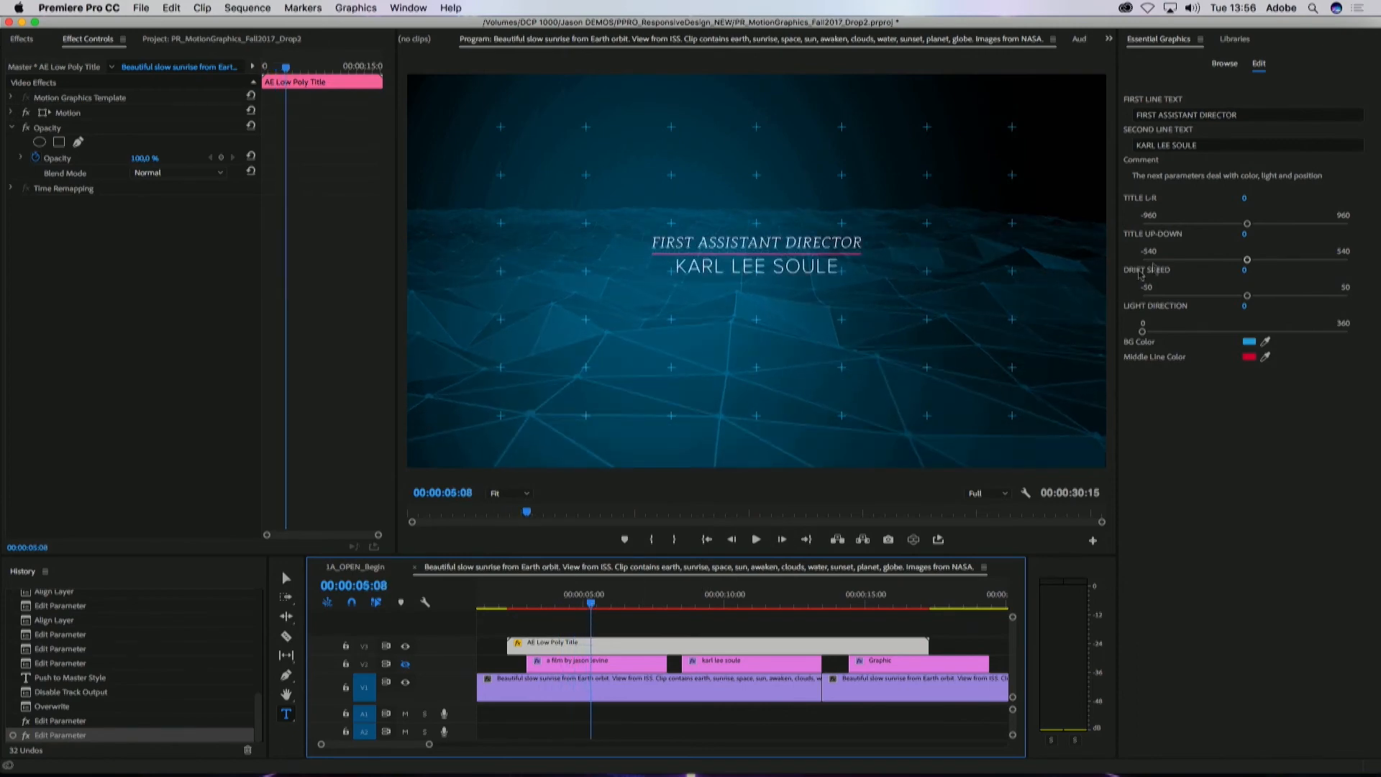
{"action": "mouse_move", "coordinate": [1247, 227]}
{"action": "left_mouse_down"}
{"action": "mouse_move", "coordinate": [1211, 227]}
{"action": "mouse_move", "coordinate": [1230, 228]}
{"action": "left_mouse_up"}
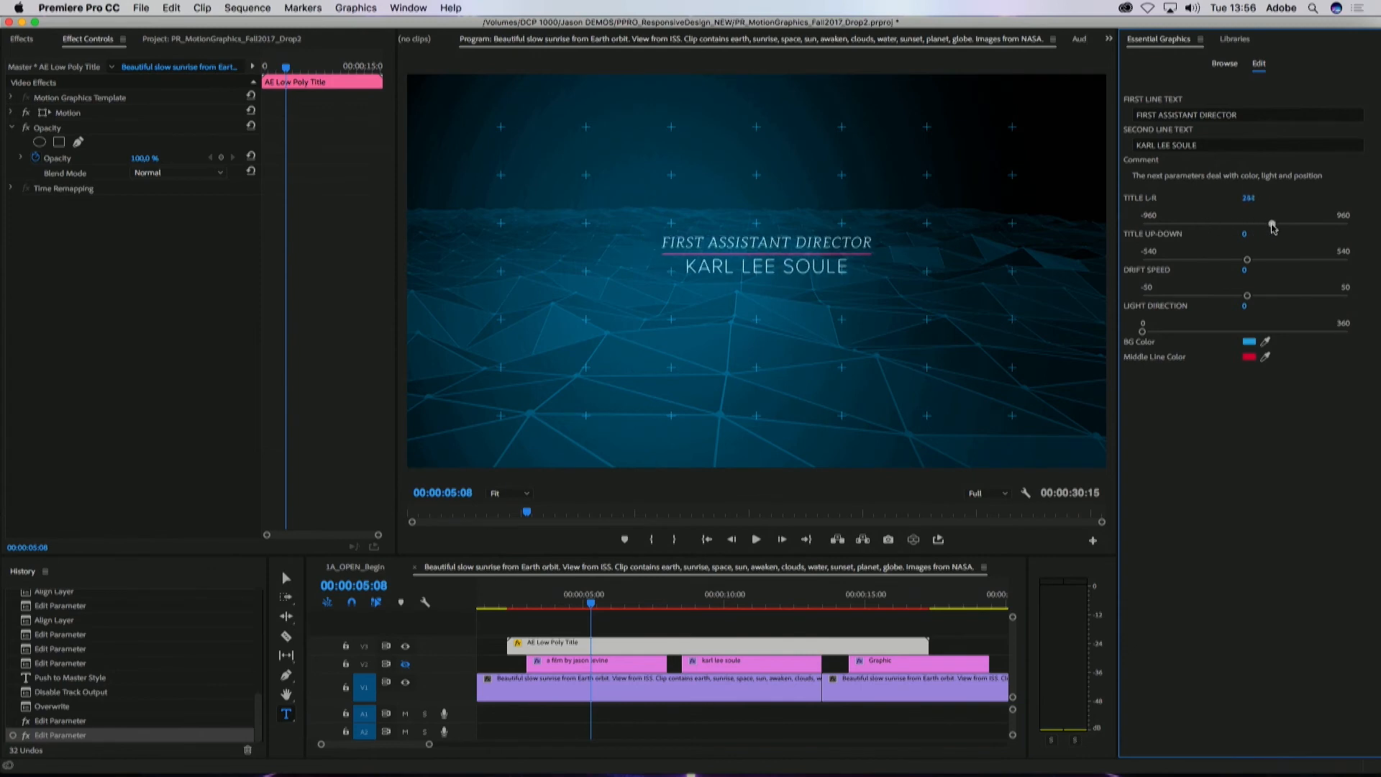
{"action": "key", "text": "super+z"}
{"action": "mouse_move", "coordinate": [1240, 259]}
{"action": "left_mouse_down"}
{"action": "mouse_move", "coordinate": [1203, 260]}
{"action": "mouse_move", "coordinate": [1265, 260]}
{"action": "left_mouse_up"}
{"action": "key", "text": "super+z"}
{"action": "mouse_move", "coordinate": [1228, 296]}
{"action": "left_mouse_down"}
{"action": "mouse_move", "coordinate": [1180, 297]}
{"action": "mouse_move", "coordinate": [1245, 296]}
{"action": "left_mouse_up"}
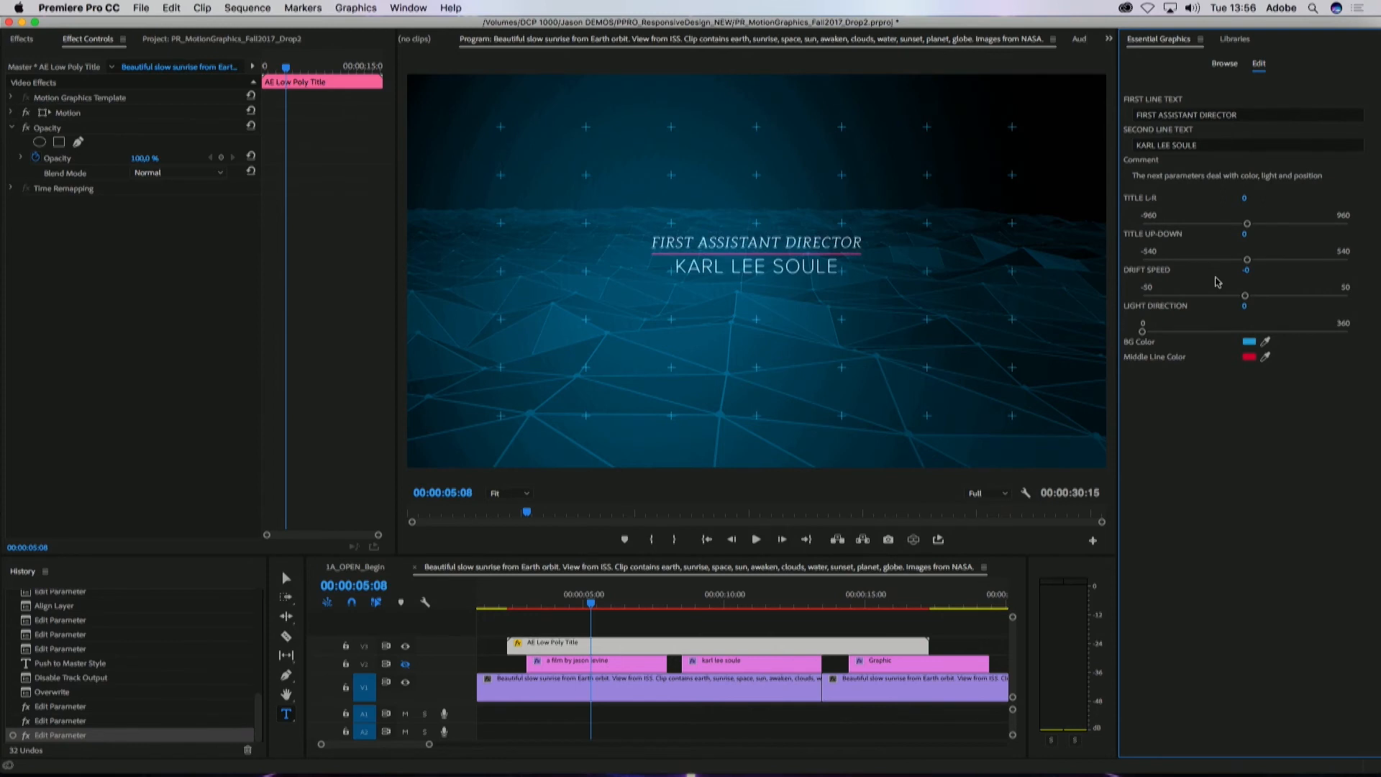
{"action": "left_click_drag", "start_coordinate": [1250, 301], "coordinate": [1201, 300]}
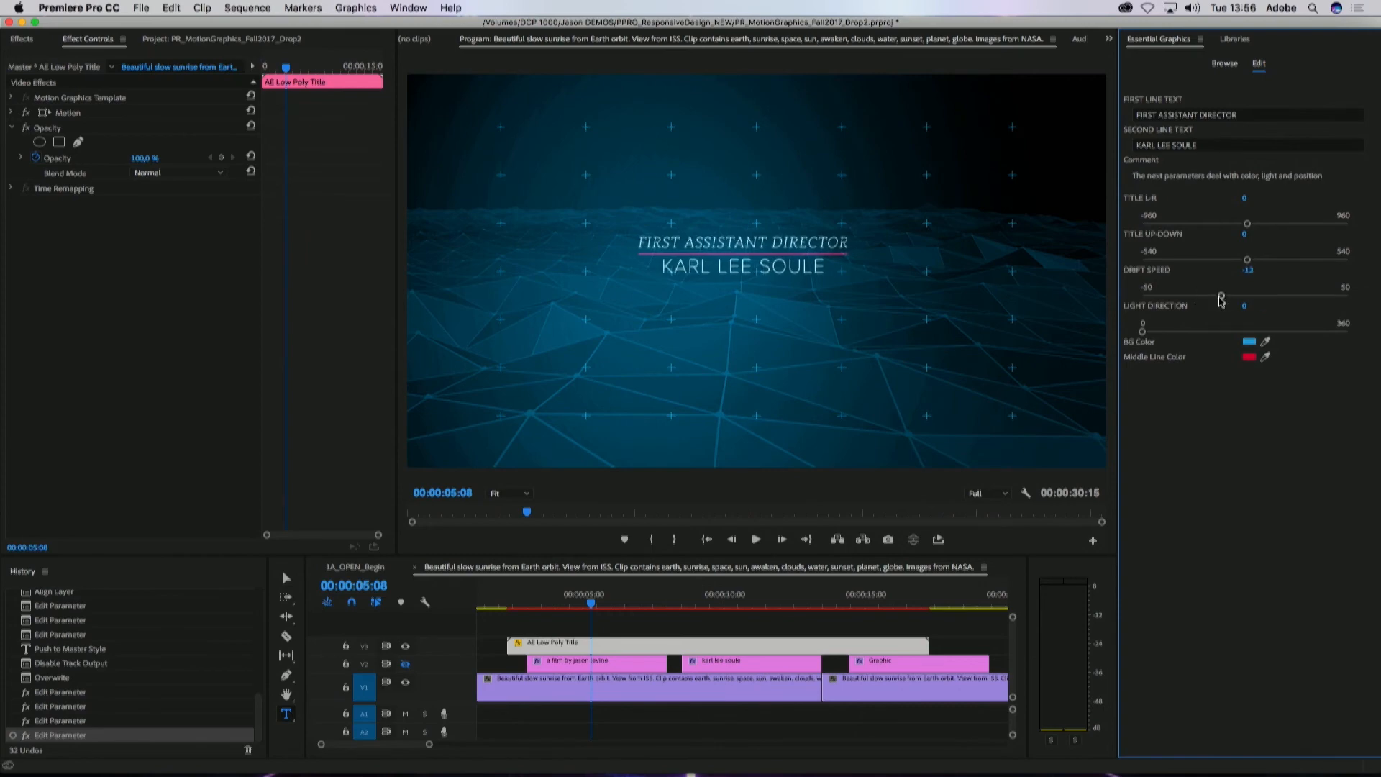
{"action": "key", "text": "super+z"}
{"action": "left_click_drag", "start_coordinate": [1144, 333], "coordinate": [1271, 327]}
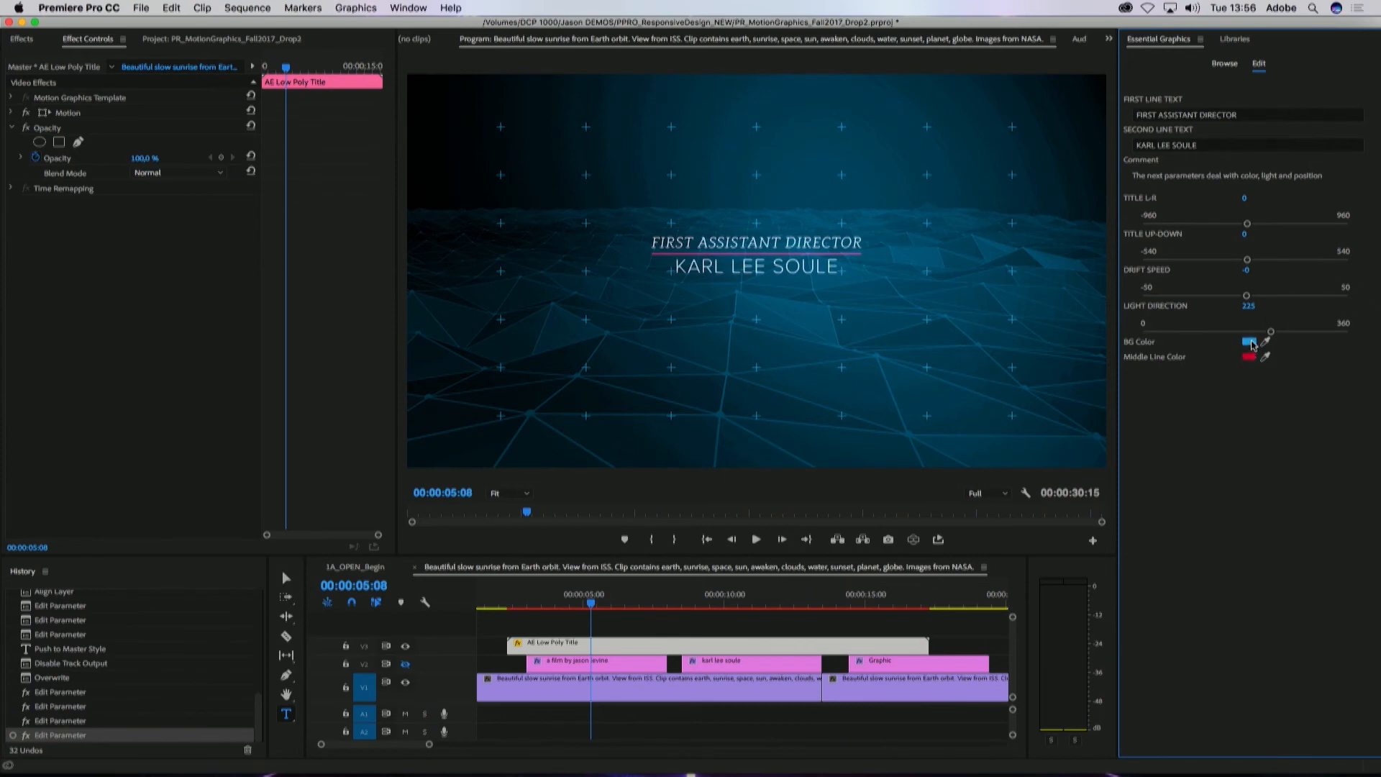
Step: Change the BG Color to a darker purple, 6418AC, in the Color Picker
{"action": "left_click", "coordinate": [1249, 342]}
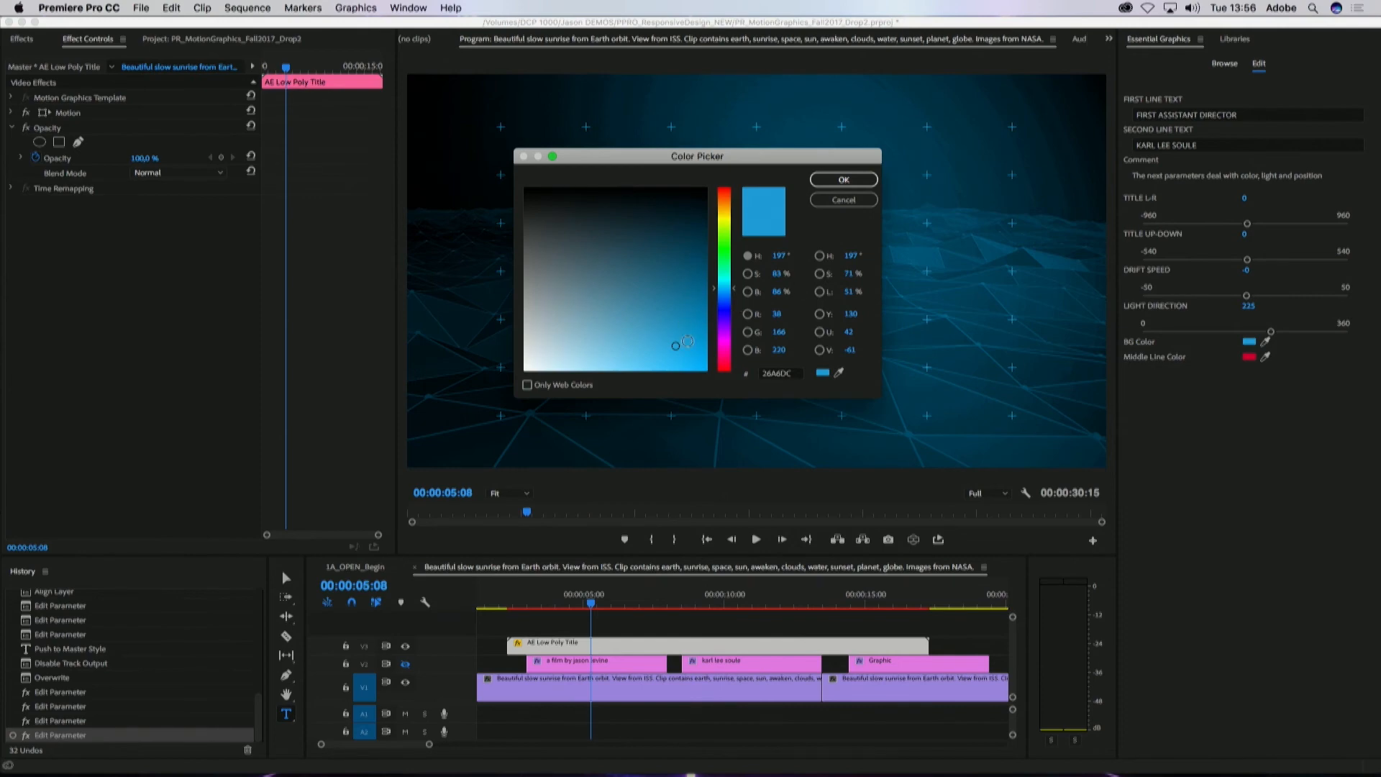
{"action": "left_click_drag", "start_coordinate": [676, 347], "coordinate": [678, 320]}
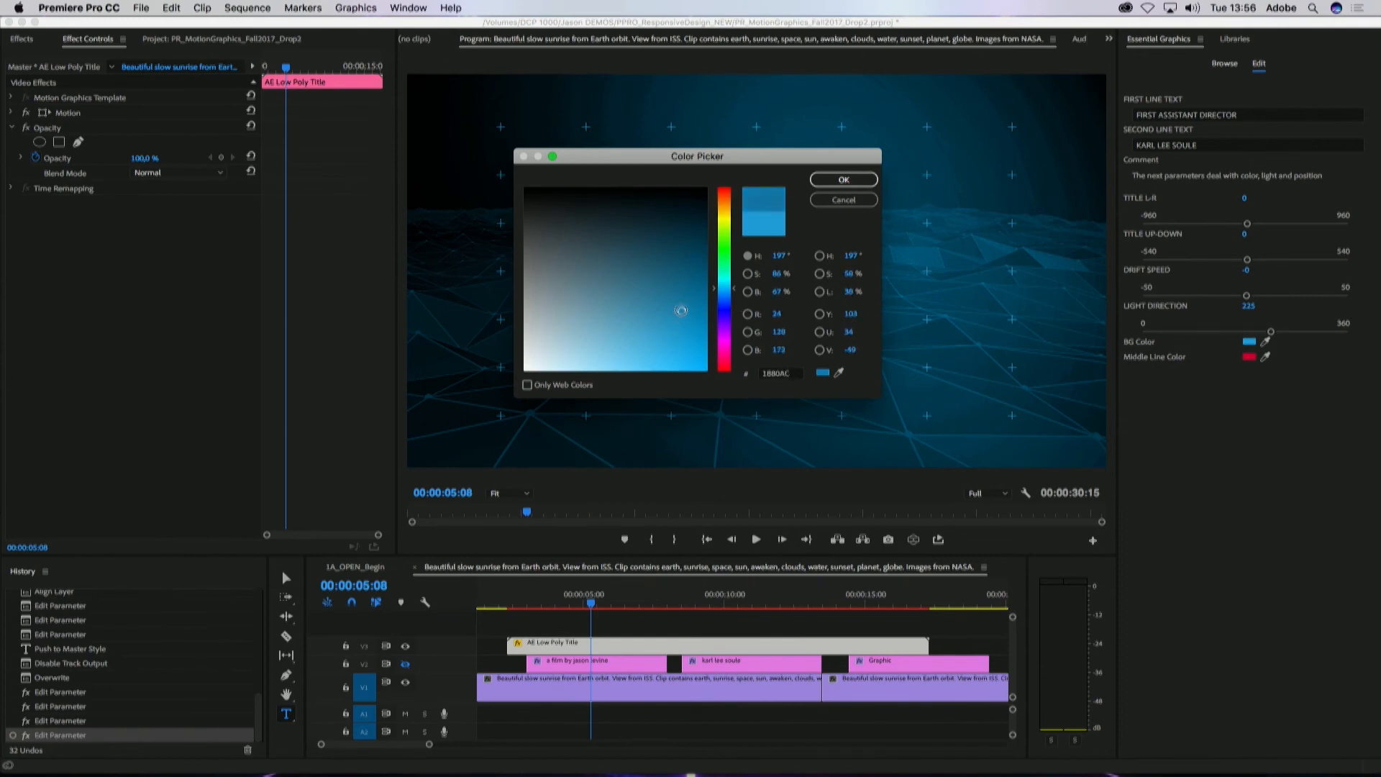
{"action": "left_click_drag", "start_coordinate": [714, 290], "coordinate": [709, 328]}
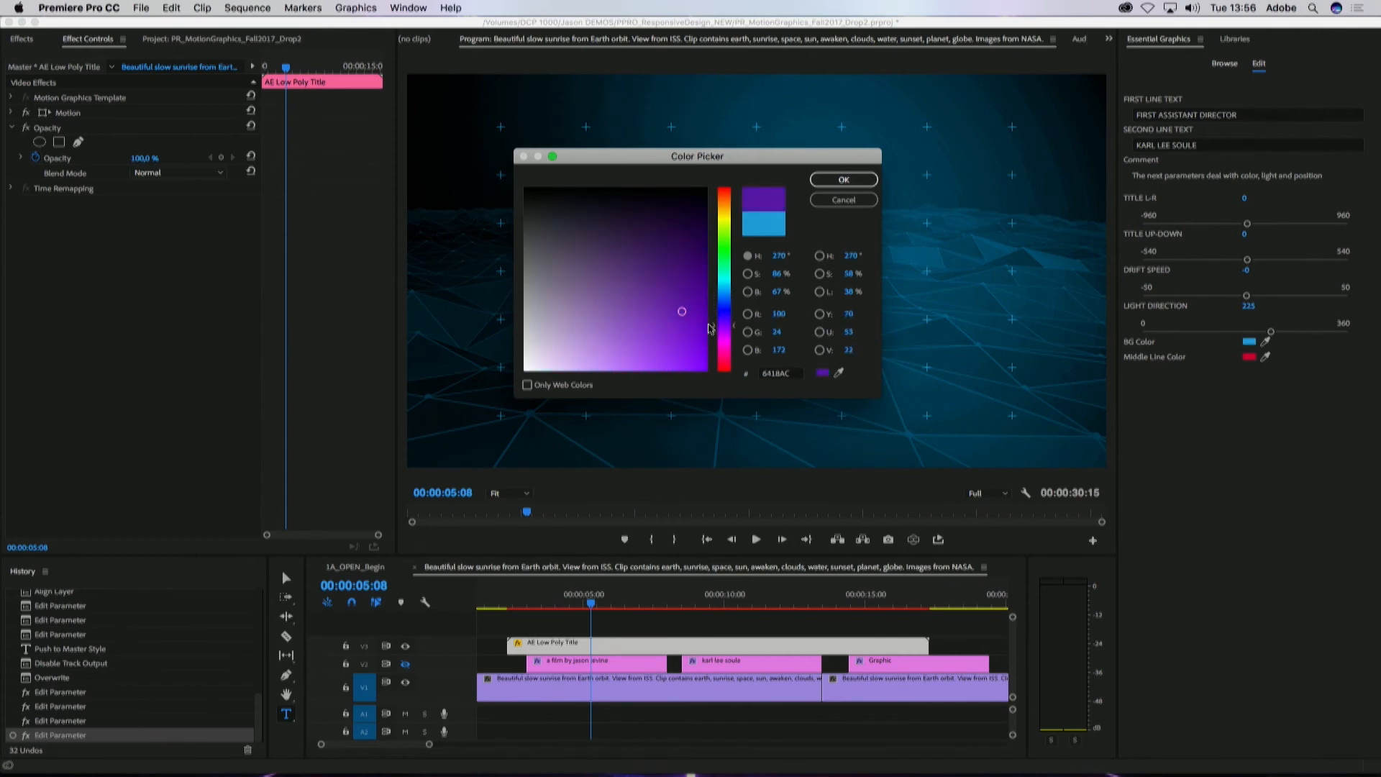
{"action": "left_click", "coordinate": [840, 180]}
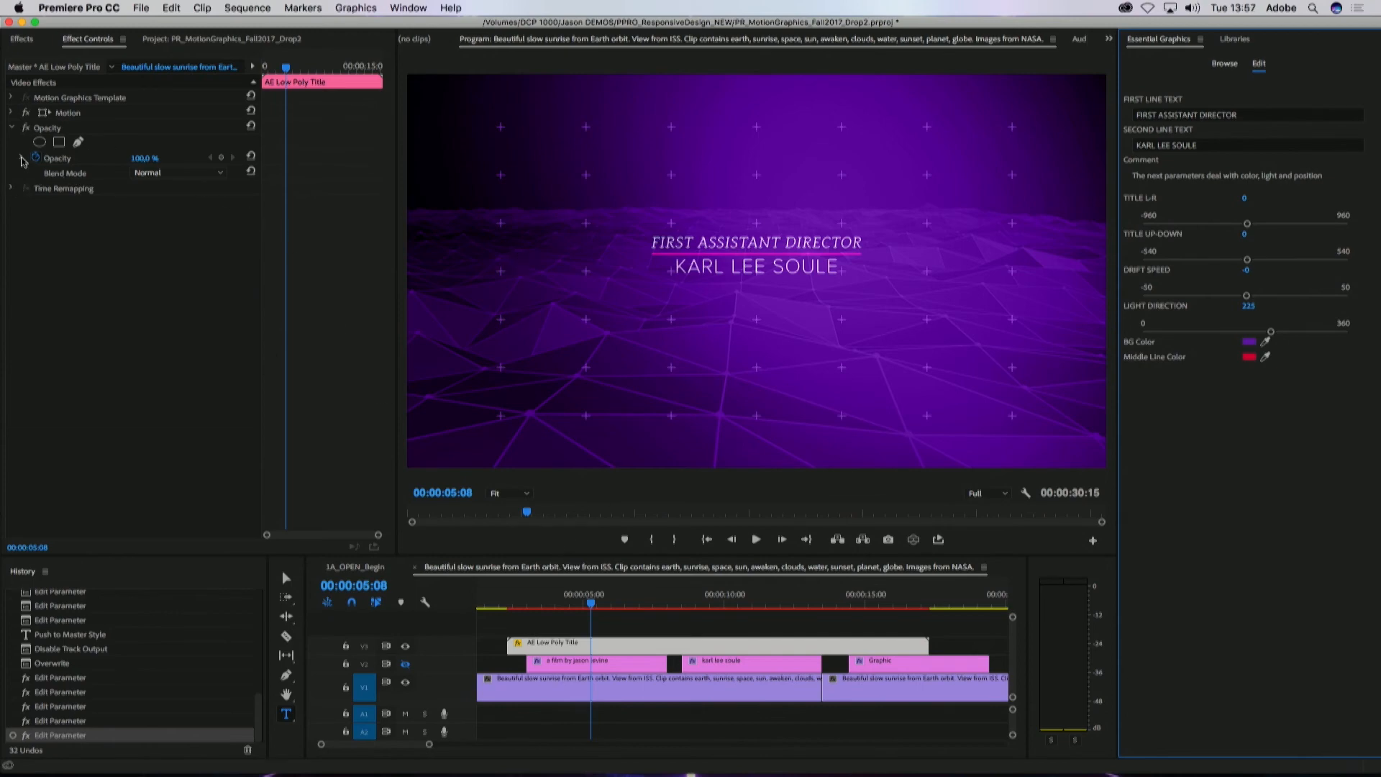
Step: Set the title's blend mode to Screen and soften the BG Color to 7F4EA7
{"action": "left_click", "coordinate": [164, 173]}
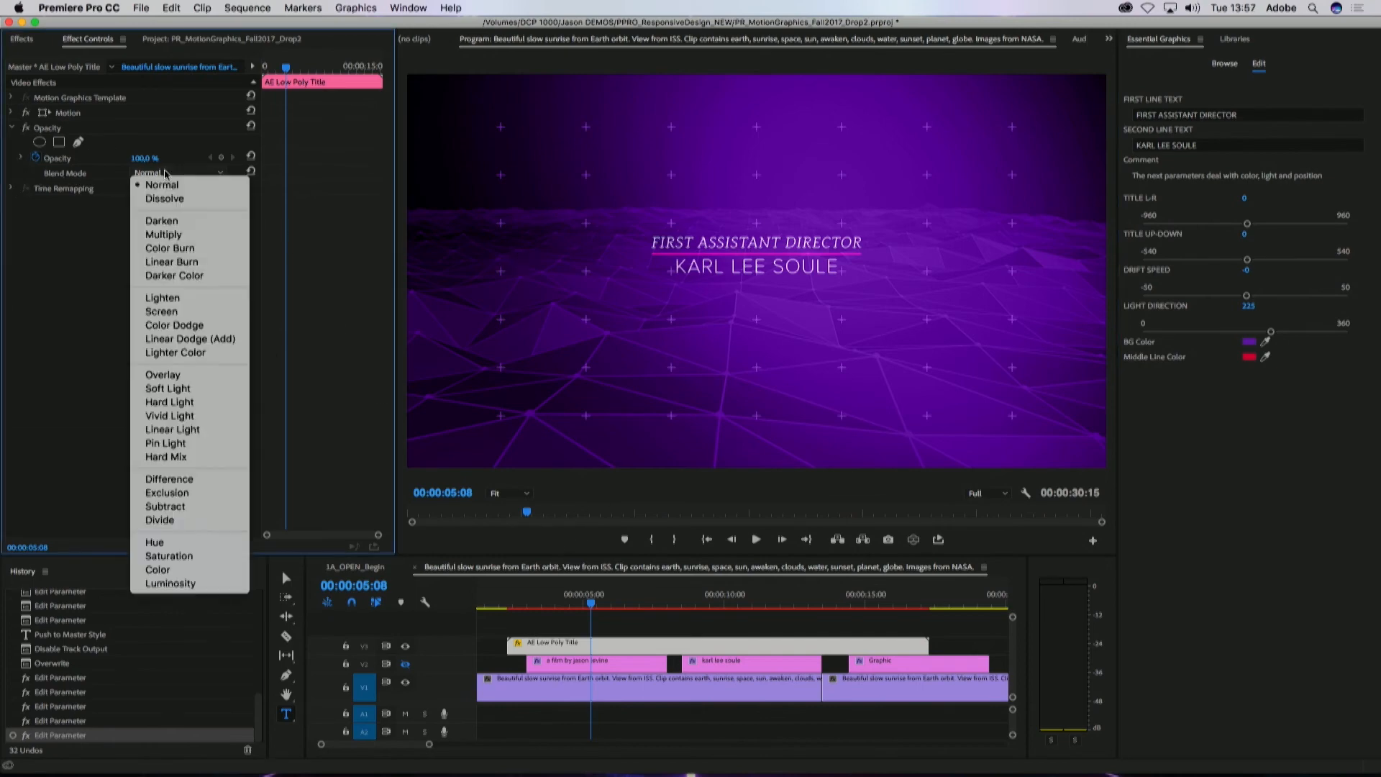
{"action": "left_click", "coordinate": [179, 312]}
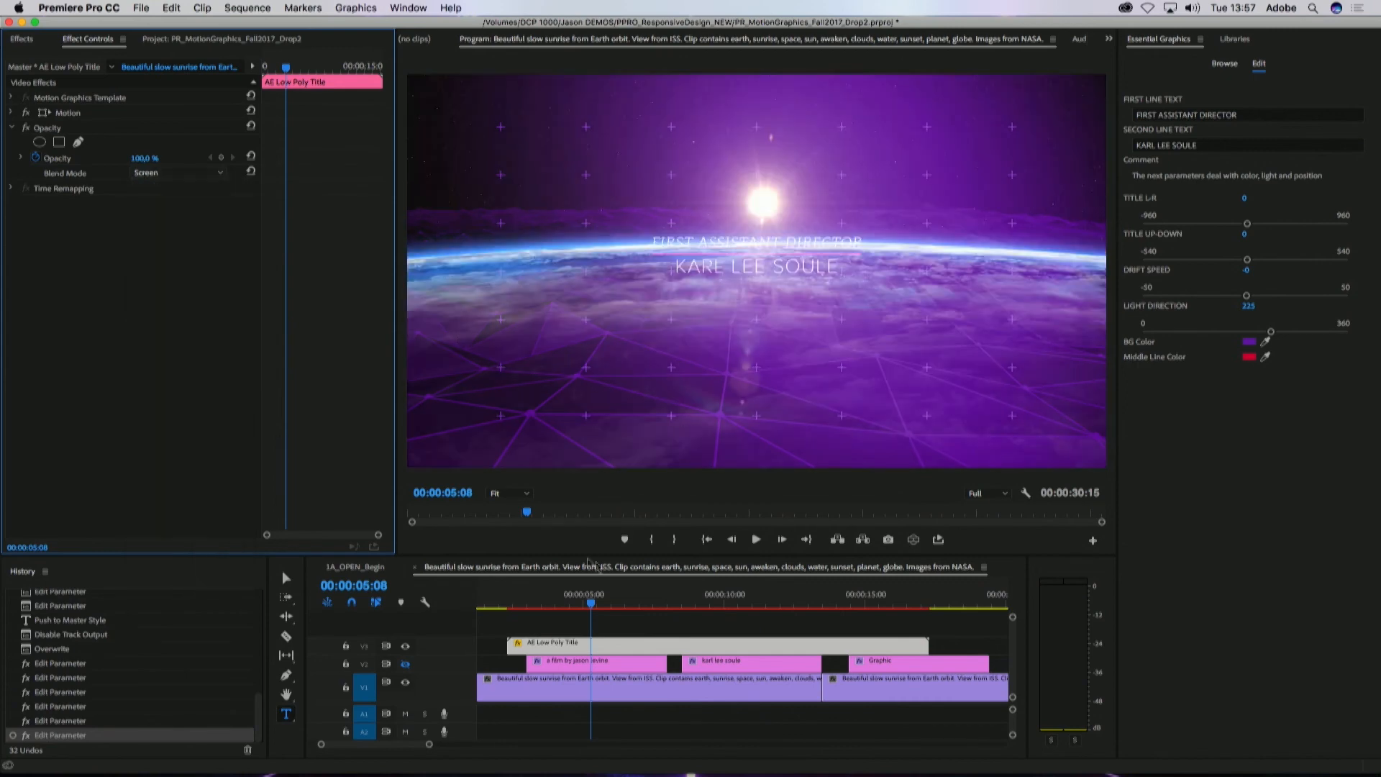
{"action": "left_click", "coordinate": [1250, 341]}
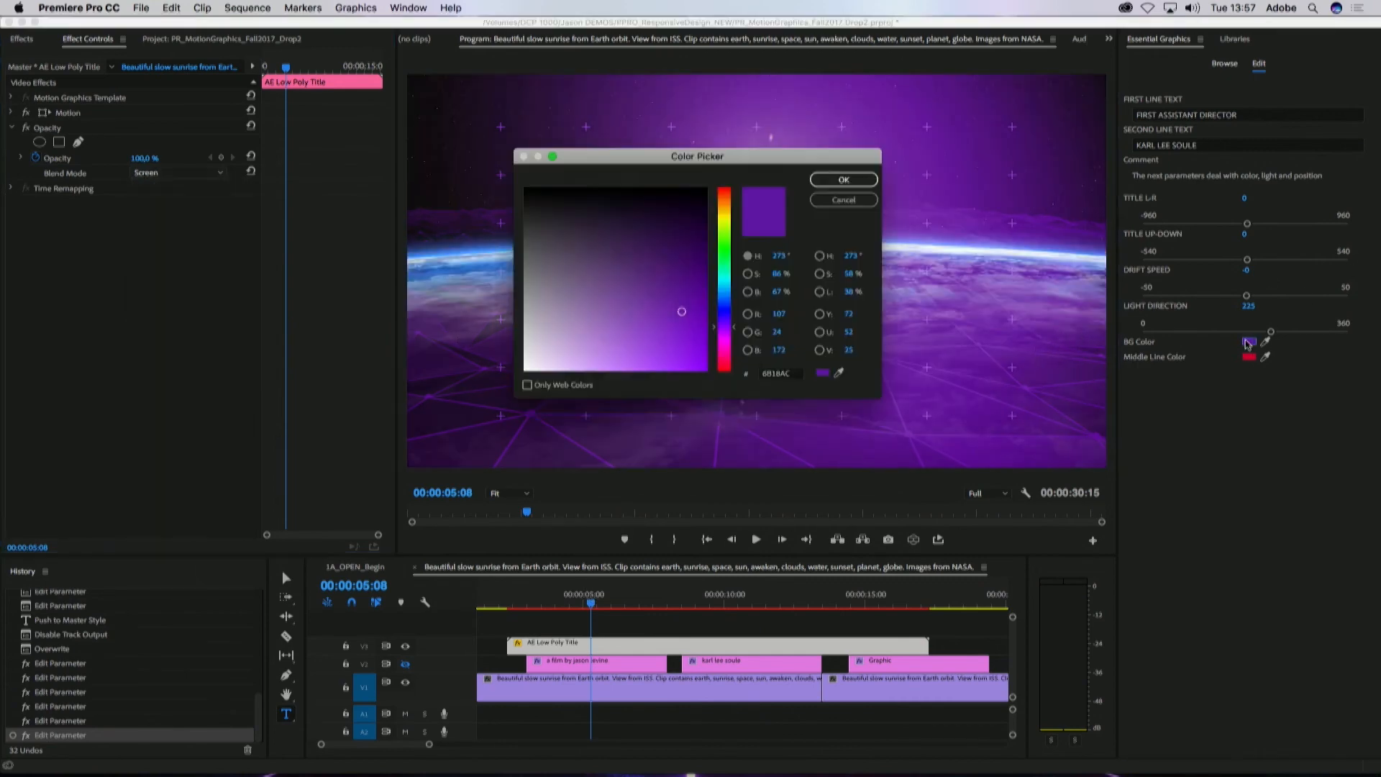
{"action": "left_click_drag", "start_coordinate": [684, 308], "coordinate": [623, 307]}
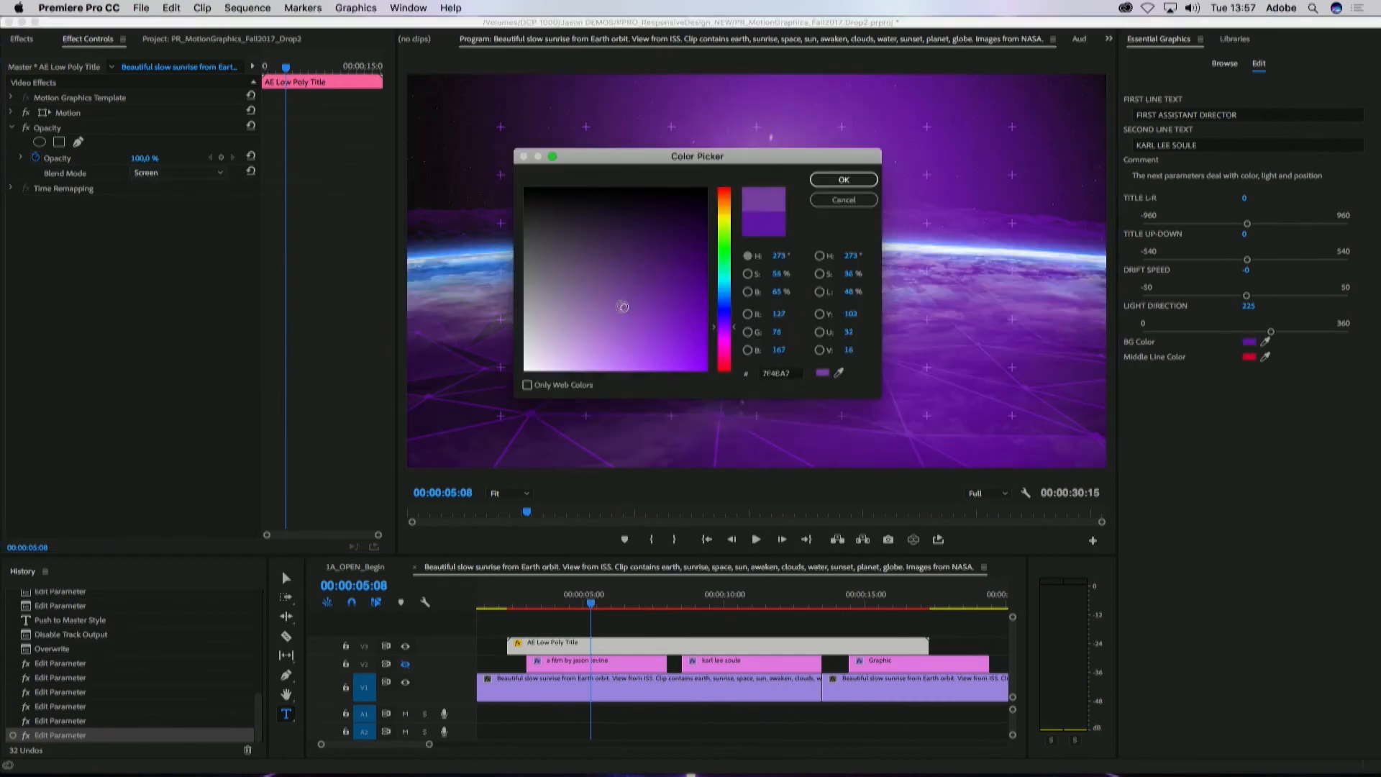
{"action": "left_click", "coordinate": [845, 180]}
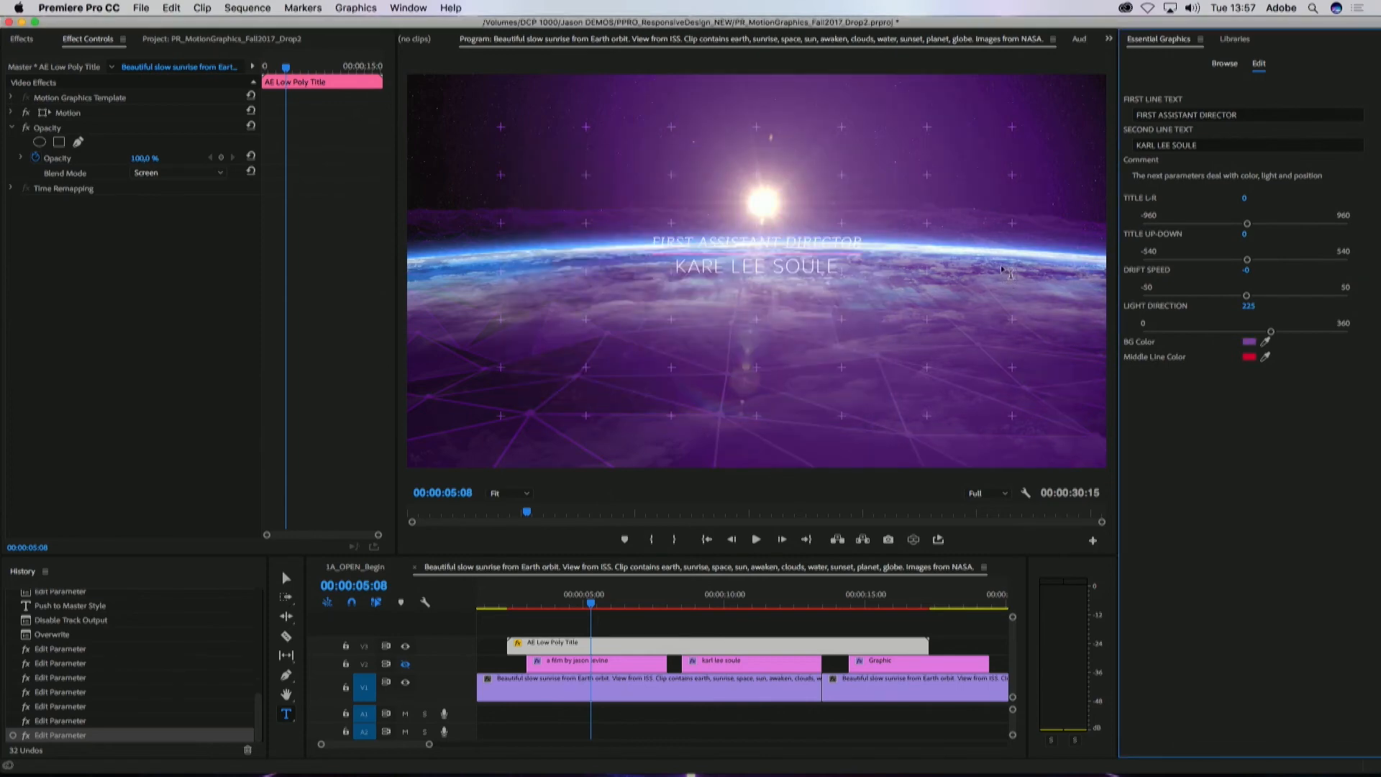
{"action": "mouse_move", "coordinate": [593, 599]}
{"action": "left_mouse_down"}
{"action": "mouse_move", "coordinate": [504, 604]}
{"action": "mouse_move", "coordinate": [620, 603]}
{"action": "mouse_move", "coordinate": [604, 603]}
{"action": "left_mouse_up"}
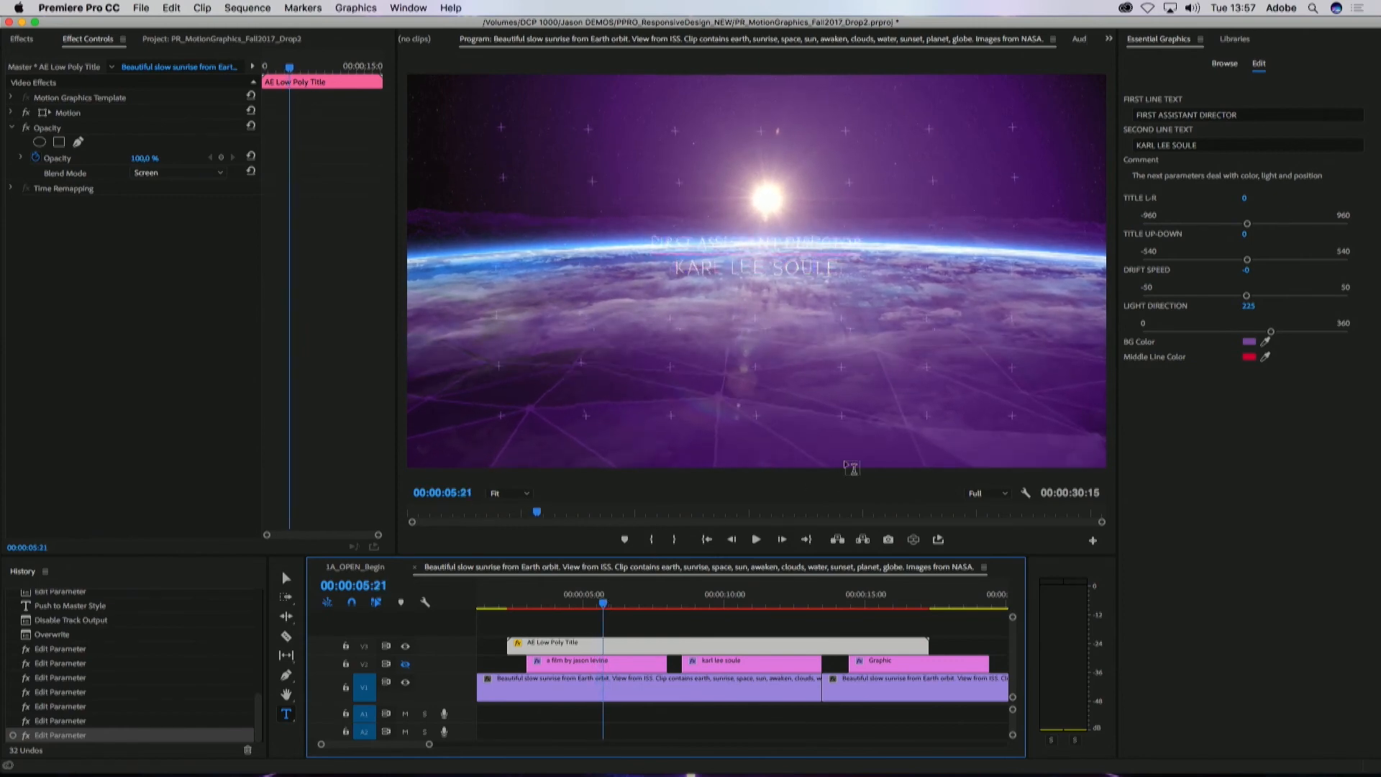
Step: Return the title's Opacity blend mode to Normal and open the template Browse tab
{"action": "left_click", "coordinate": [196, 174]}
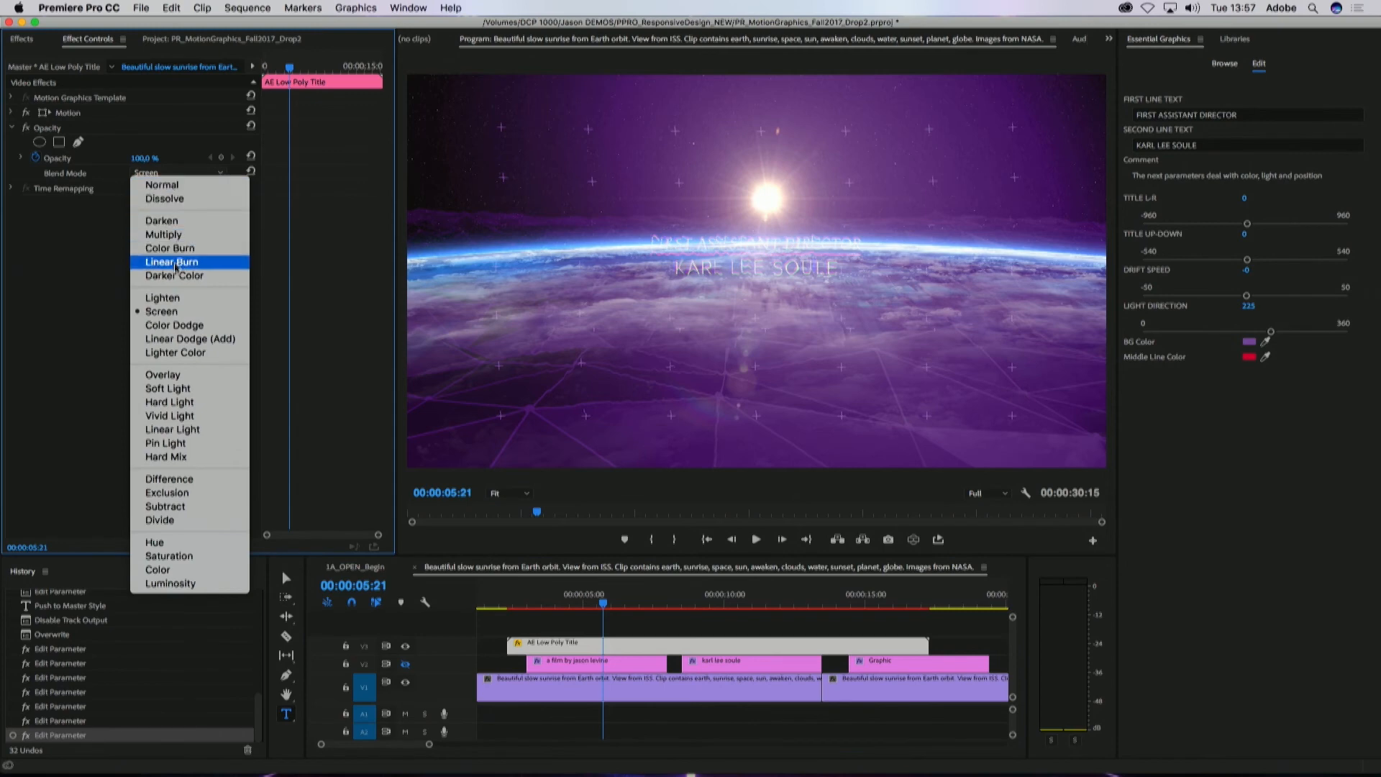
{"action": "left_click", "coordinate": [190, 185]}
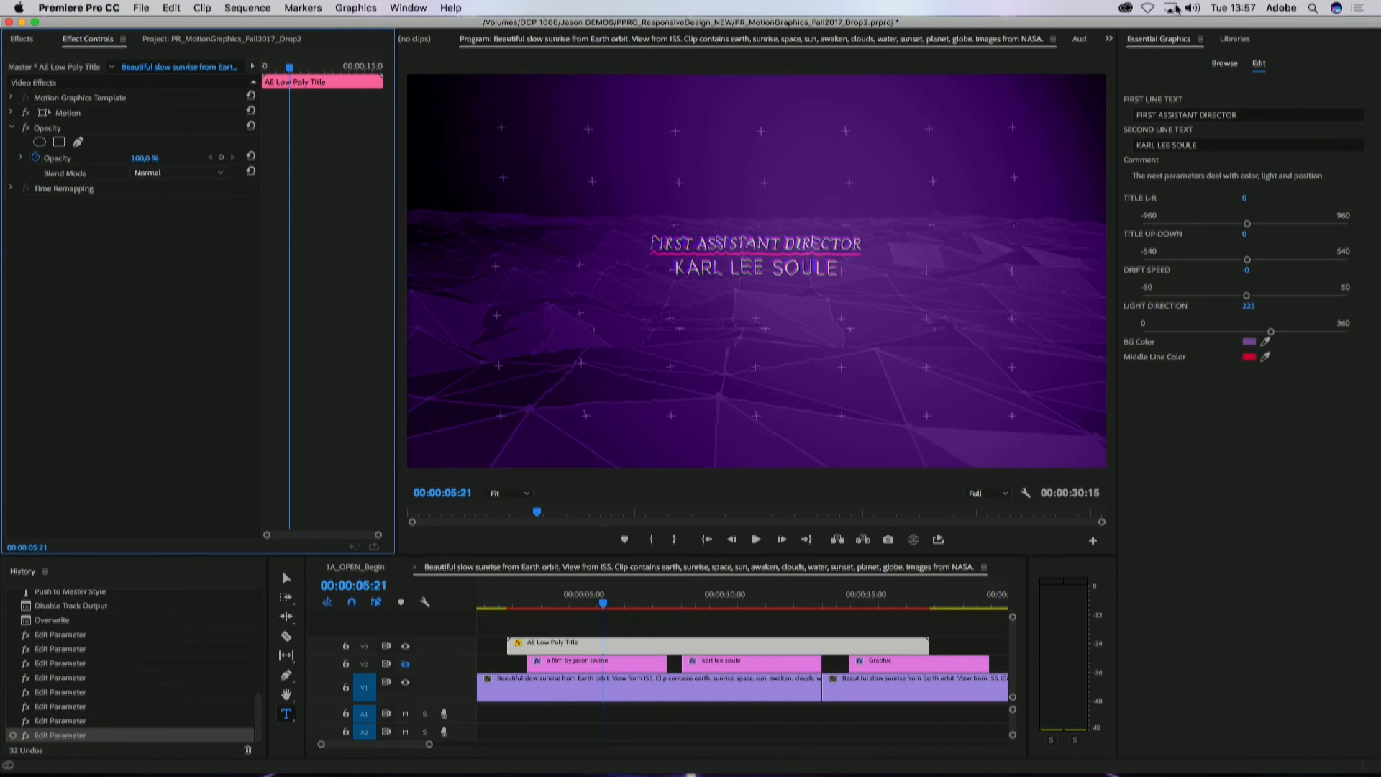
{"action": "left_click", "coordinate": [1221, 68]}
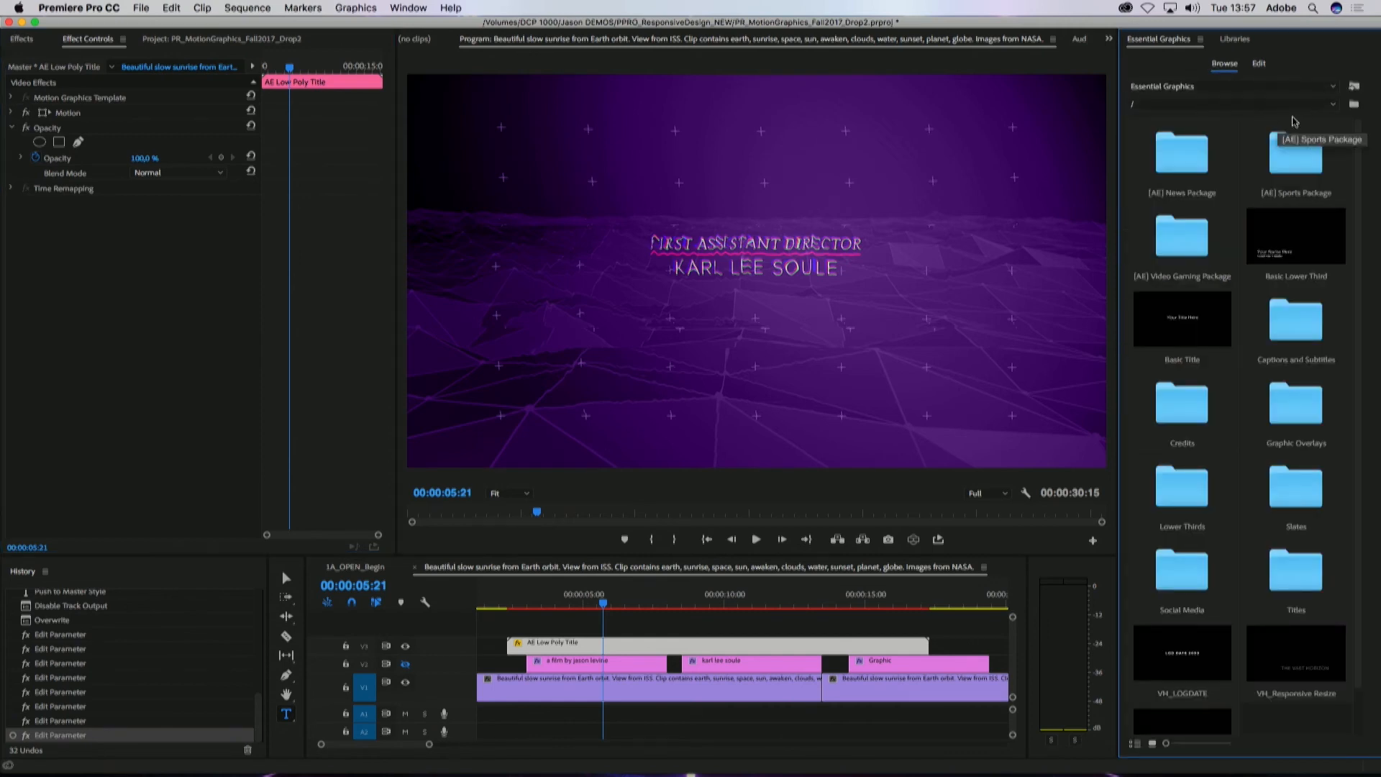
Step: View the [AE] News Package templates, then return to the Libraries panel
{"action": "left_click", "coordinate": [1334, 106]}
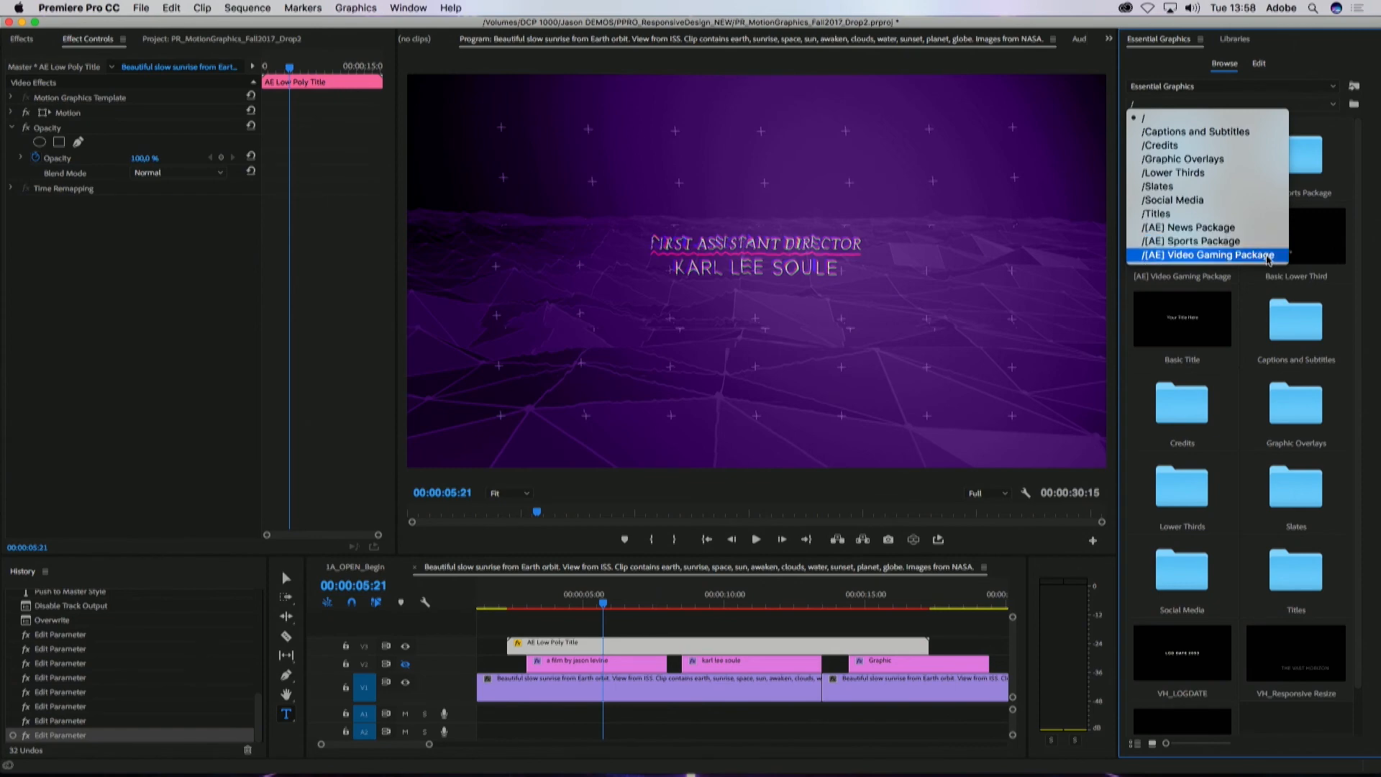
{"action": "left_click", "coordinate": [1223, 228]}
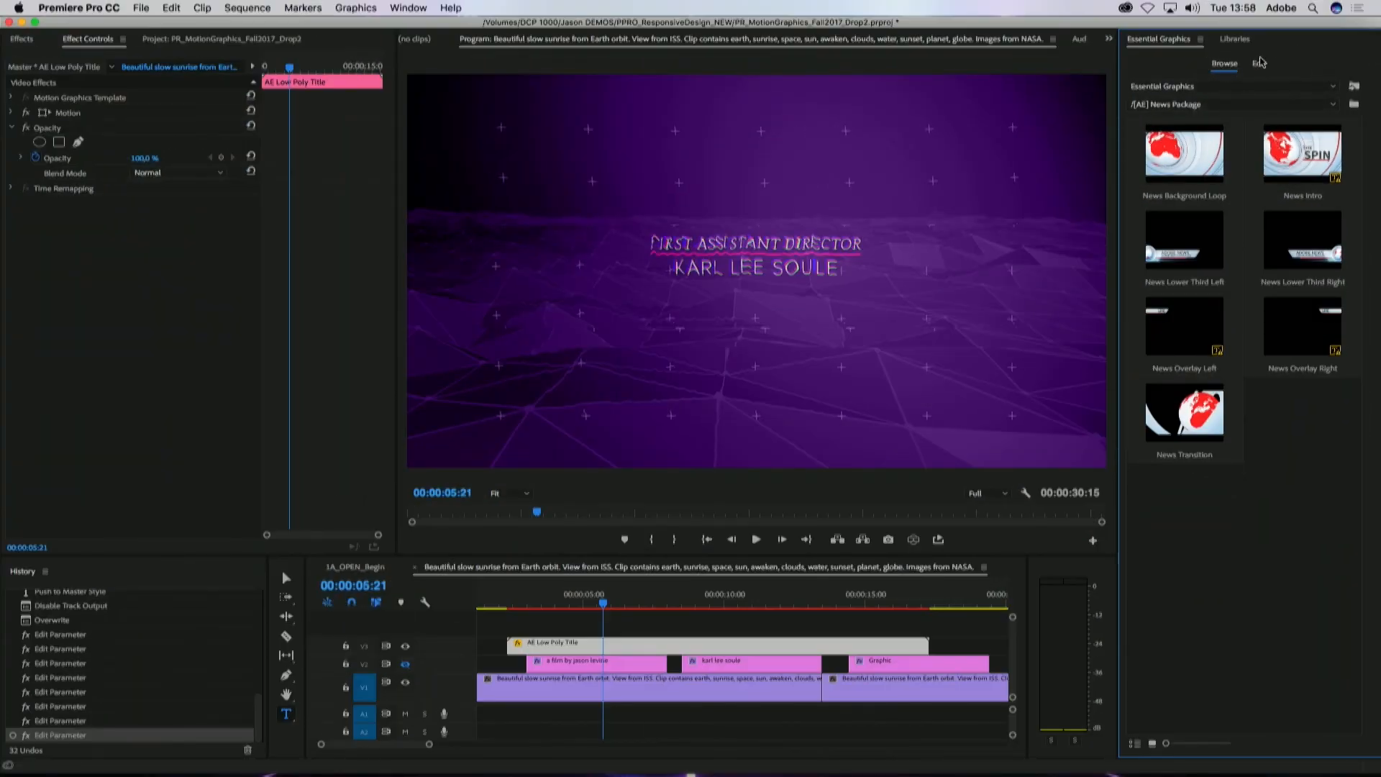
{"action": "left_click", "coordinate": [1243, 43]}
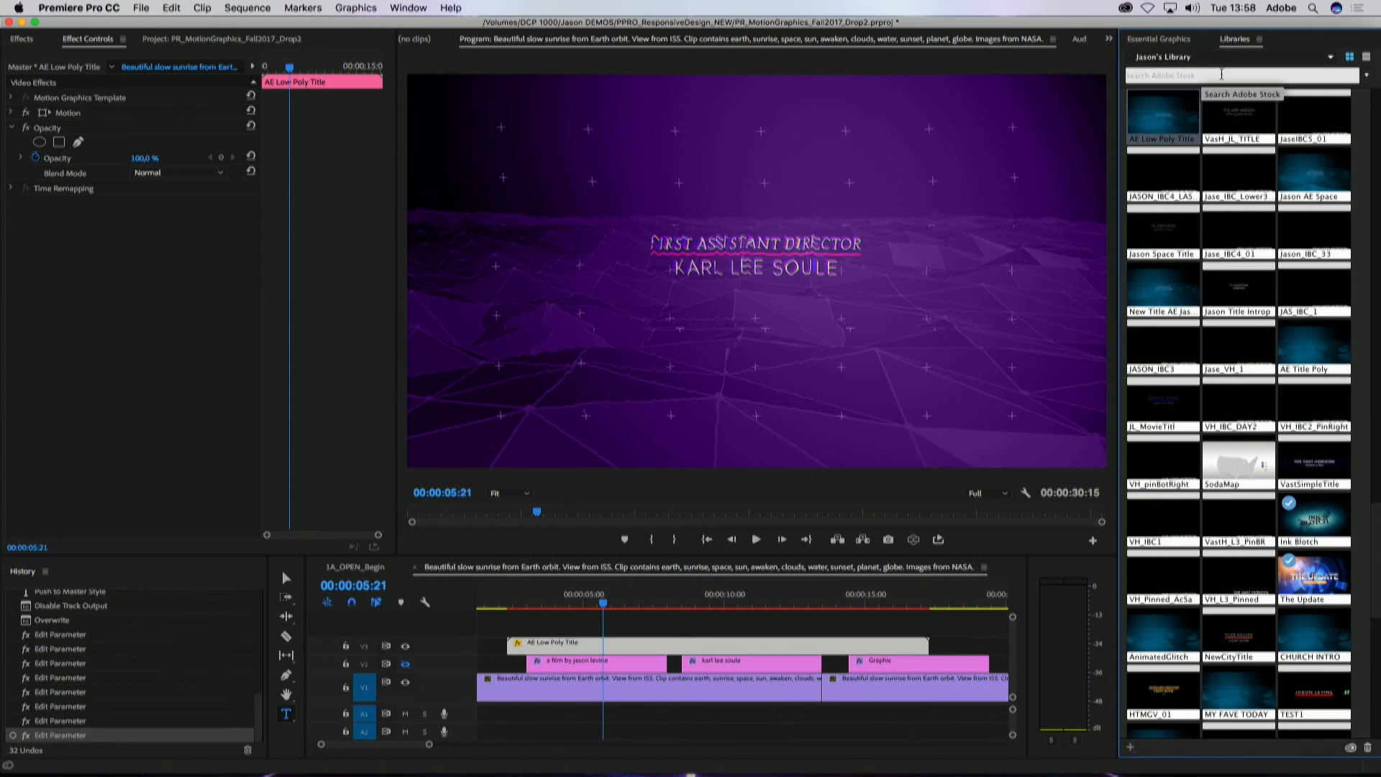
Step: Search the Libraries for 'title', then clear the search and place the Ink Blotch template on V4 above the low-poly title
{"action": "left_click", "coordinate": [1221, 75]}
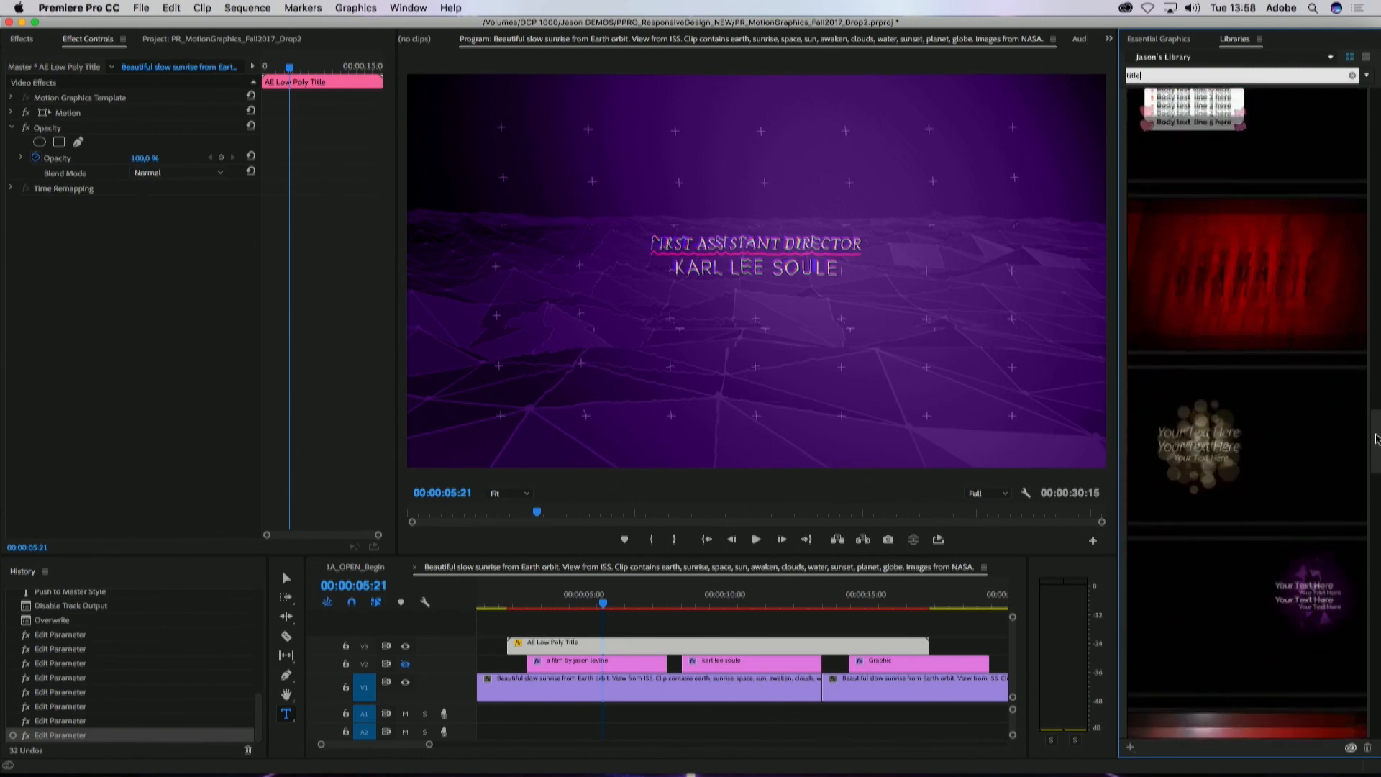
{"action": "mouse_move", "coordinate": [1375, 464]}
{"action": "left_mouse_down"}
{"action": "mouse_move", "coordinate": [1370, 718]}
{"action": "mouse_move", "coordinate": [1378, 464]}
{"action": "left_mouse_up"}
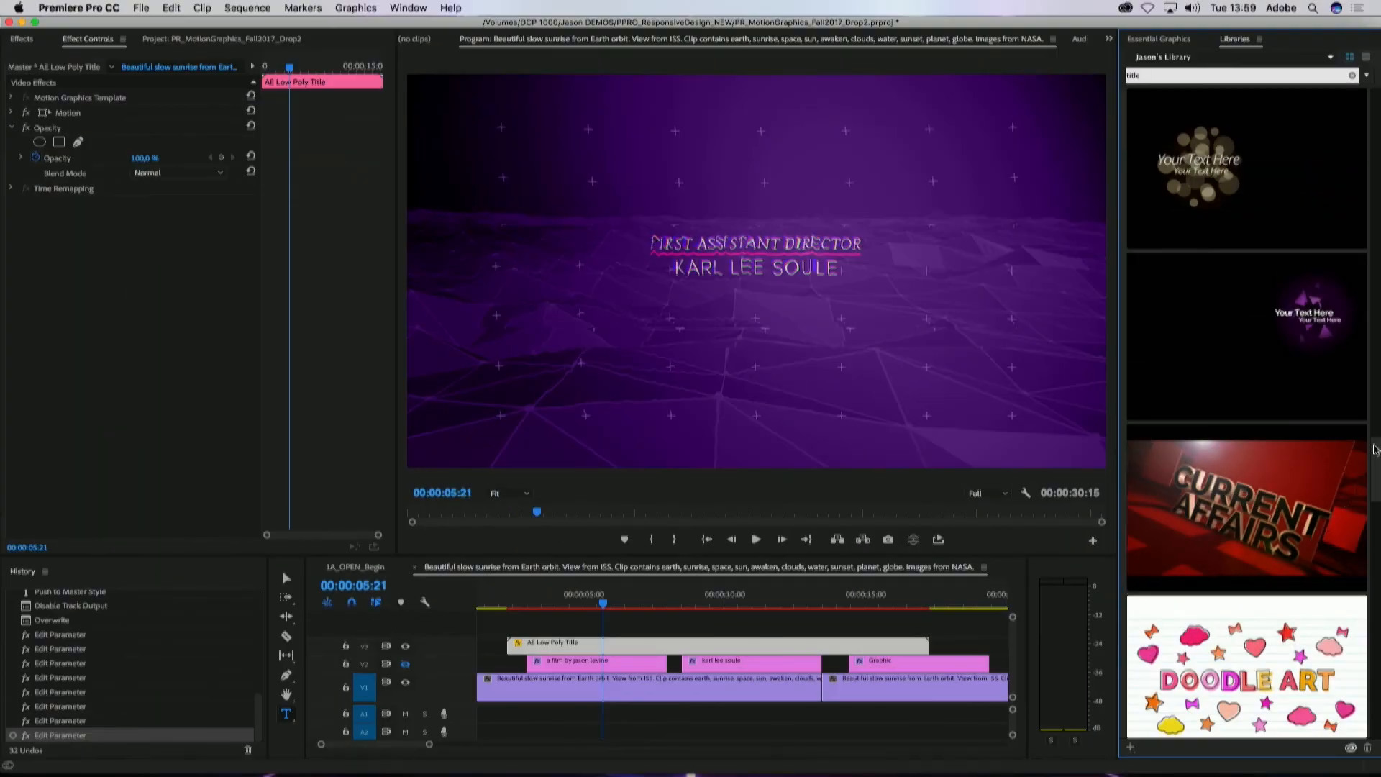
{"action": "mouse_move", "coordinate": [1376, 449]}
{"action": "left_mouse_down"}
{"action": "mouse_move", "coordinate": [1340, 148]}
{"action": "mouse_move", "coordinate": [1343, 182]}
{"action": "left_mouse_up"}
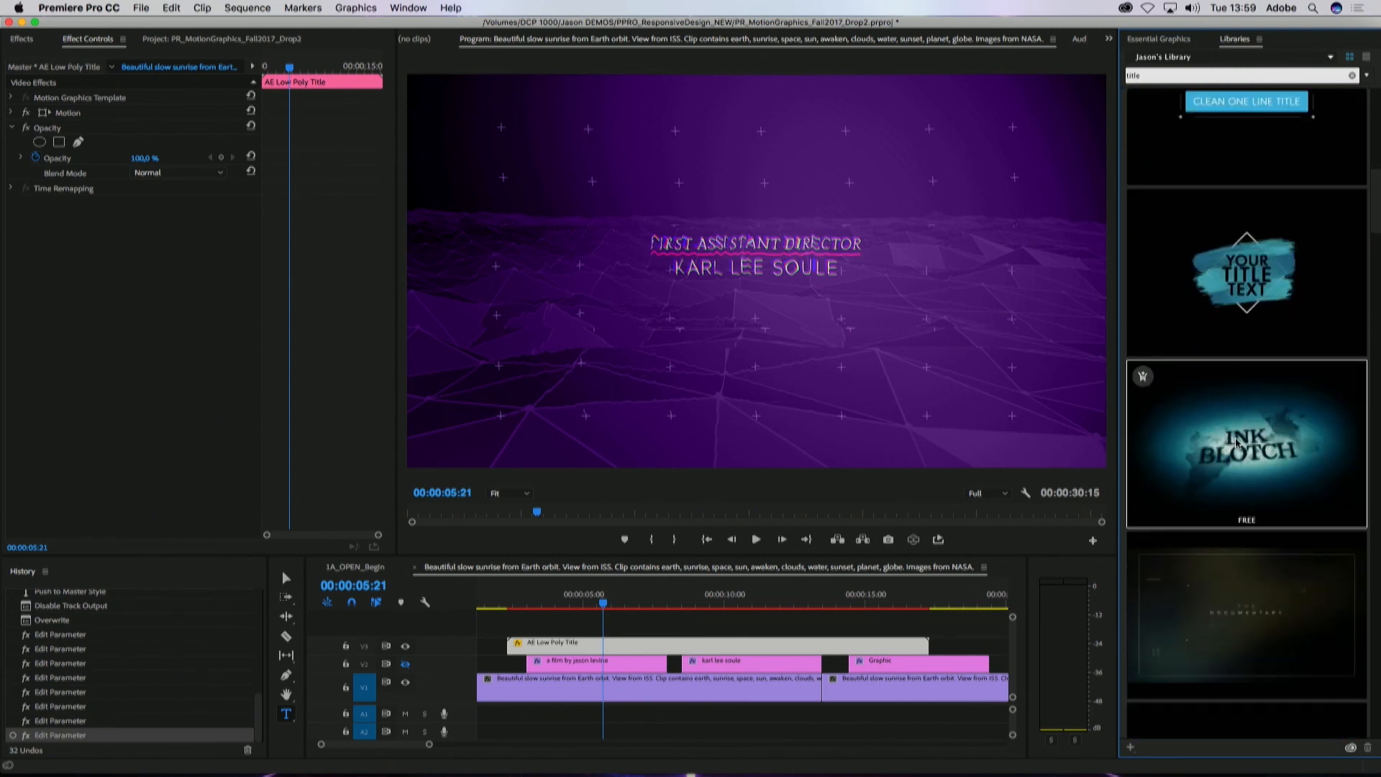
{"action": "left_click", "coordinate": [1178, 43]}
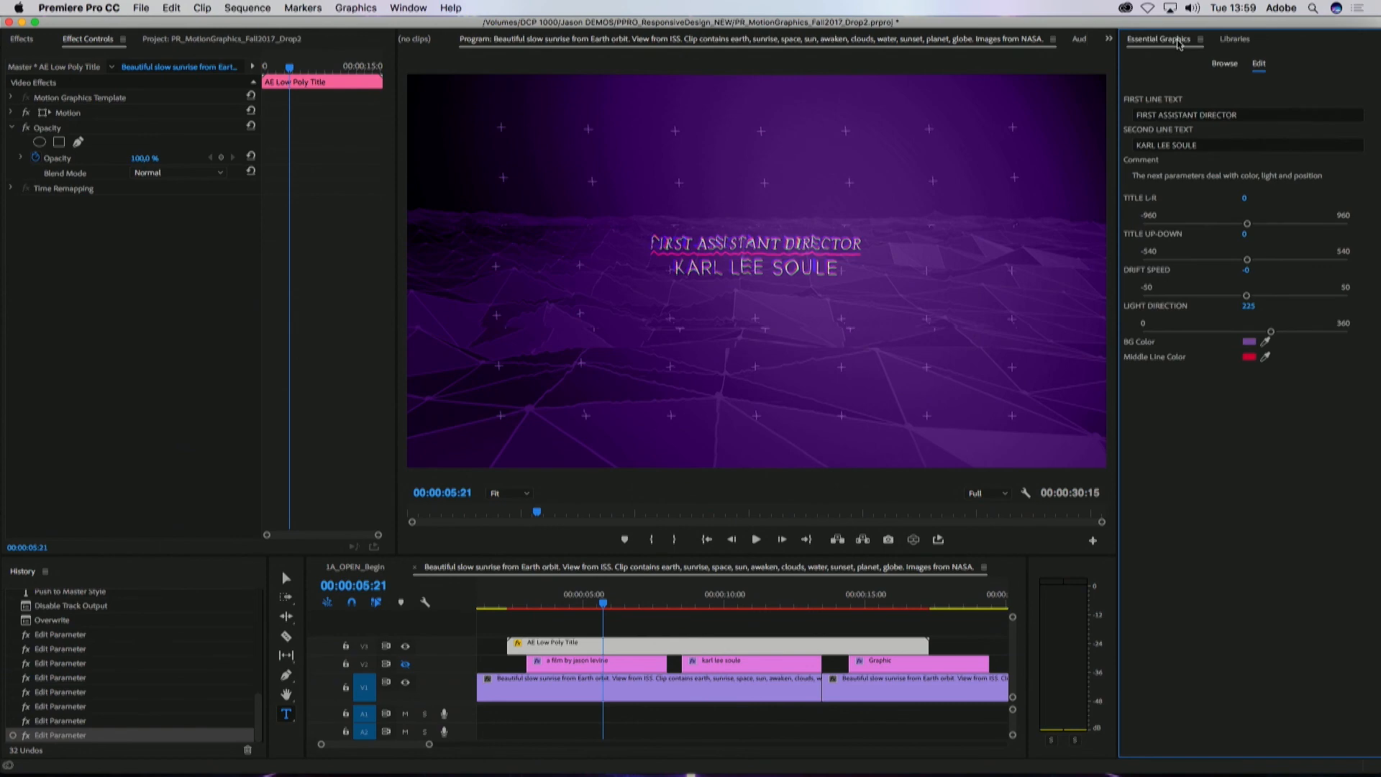
{"action": "left_click", "coordinate": [1234, 42]}
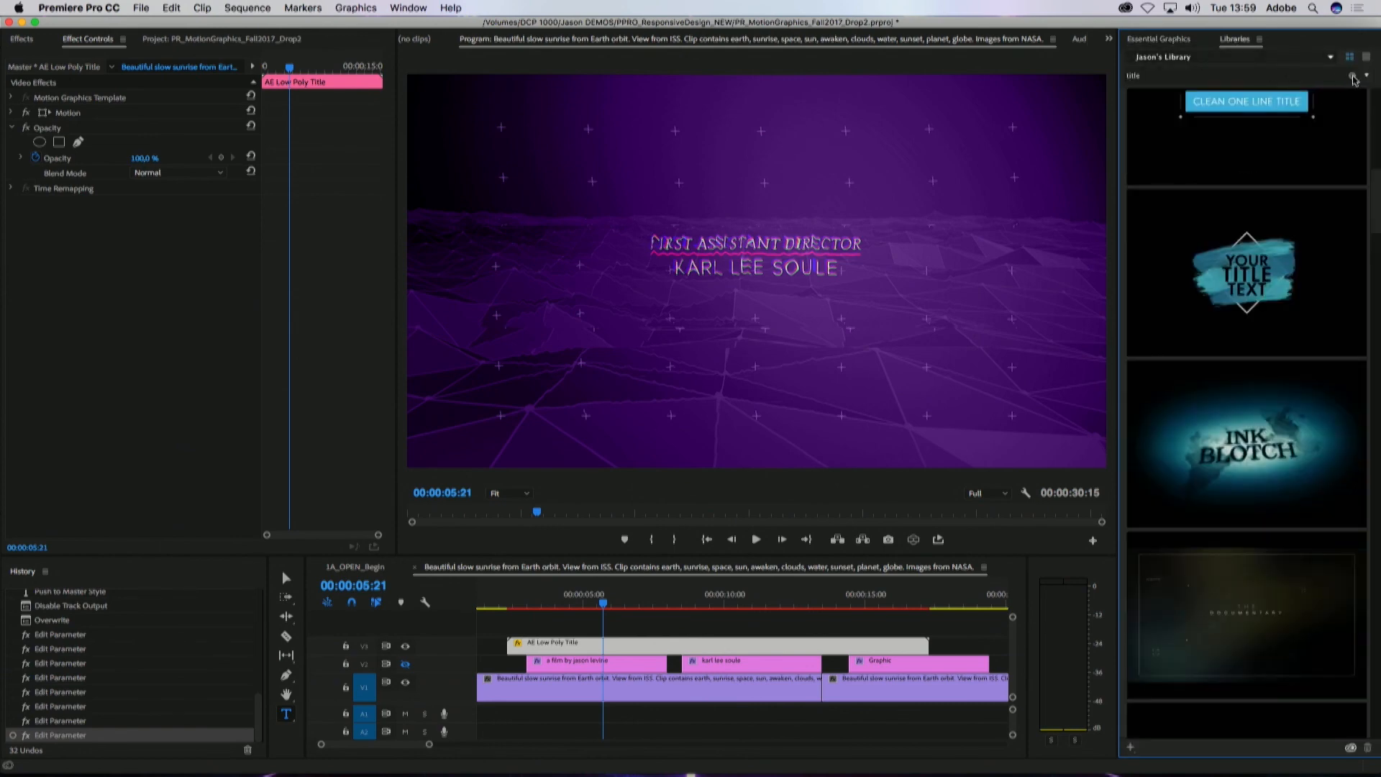
{"action": "left_click", "coordinate": [1352, 76]}
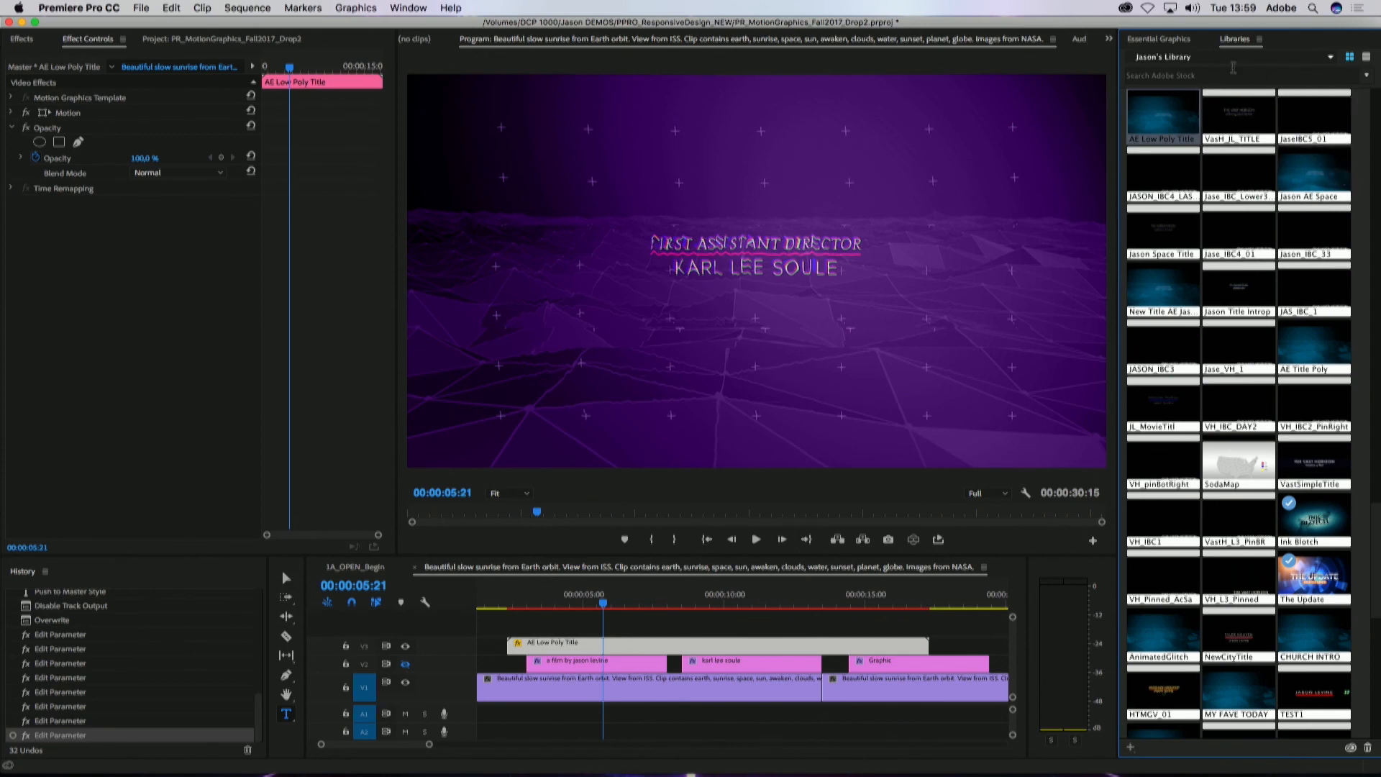
{"action": "mouse_move", "coordinate": [1314, 531]}
{"action": "left_mouse_down"}
{"action": "mouse_move", "coordinate": [687, 581]}
{"action": "mouse_move", "coordinate": [615, 628]}
{"action": "left_mouse_up"}
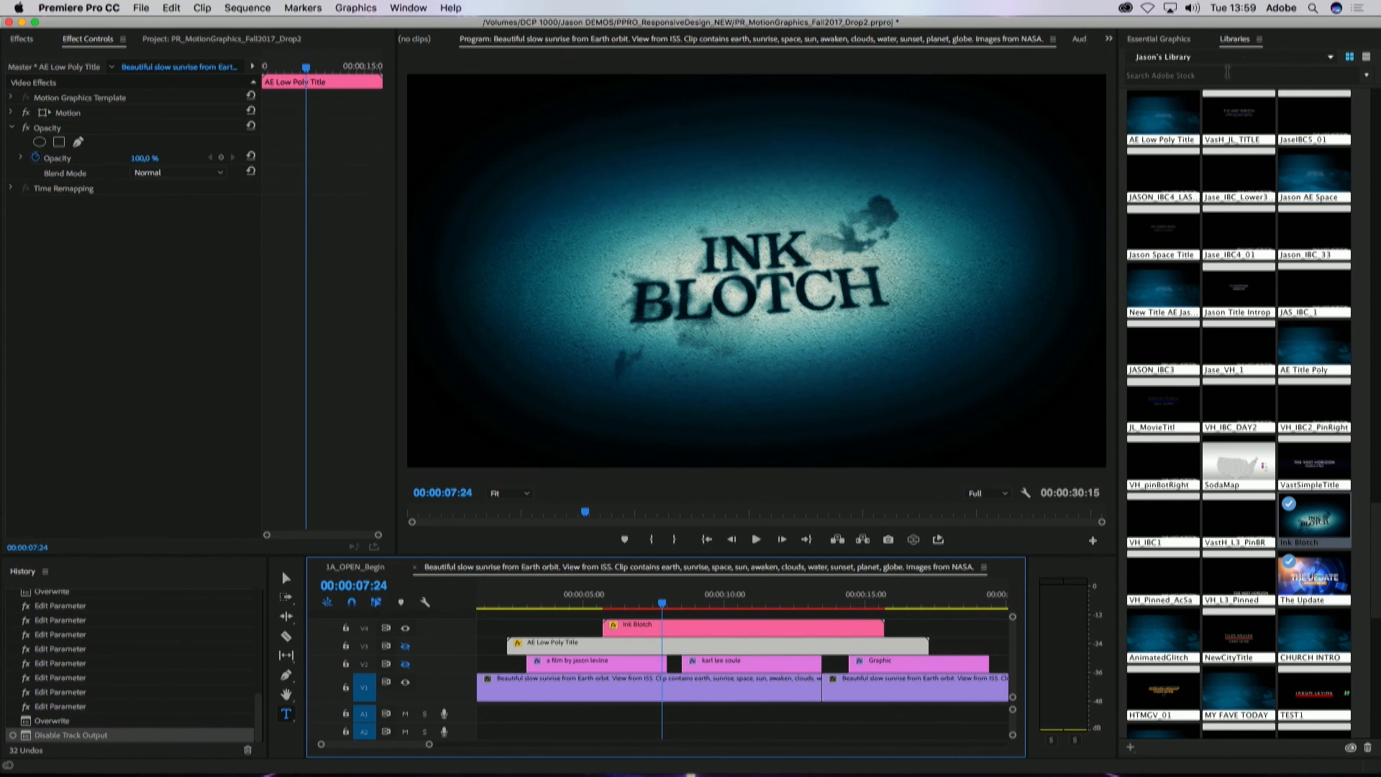
Step: Select the Ink Blotch clip and bring up its editable text parameters in Essential Graphics
{"action": "left_click", "coordinate": [724, 629]}
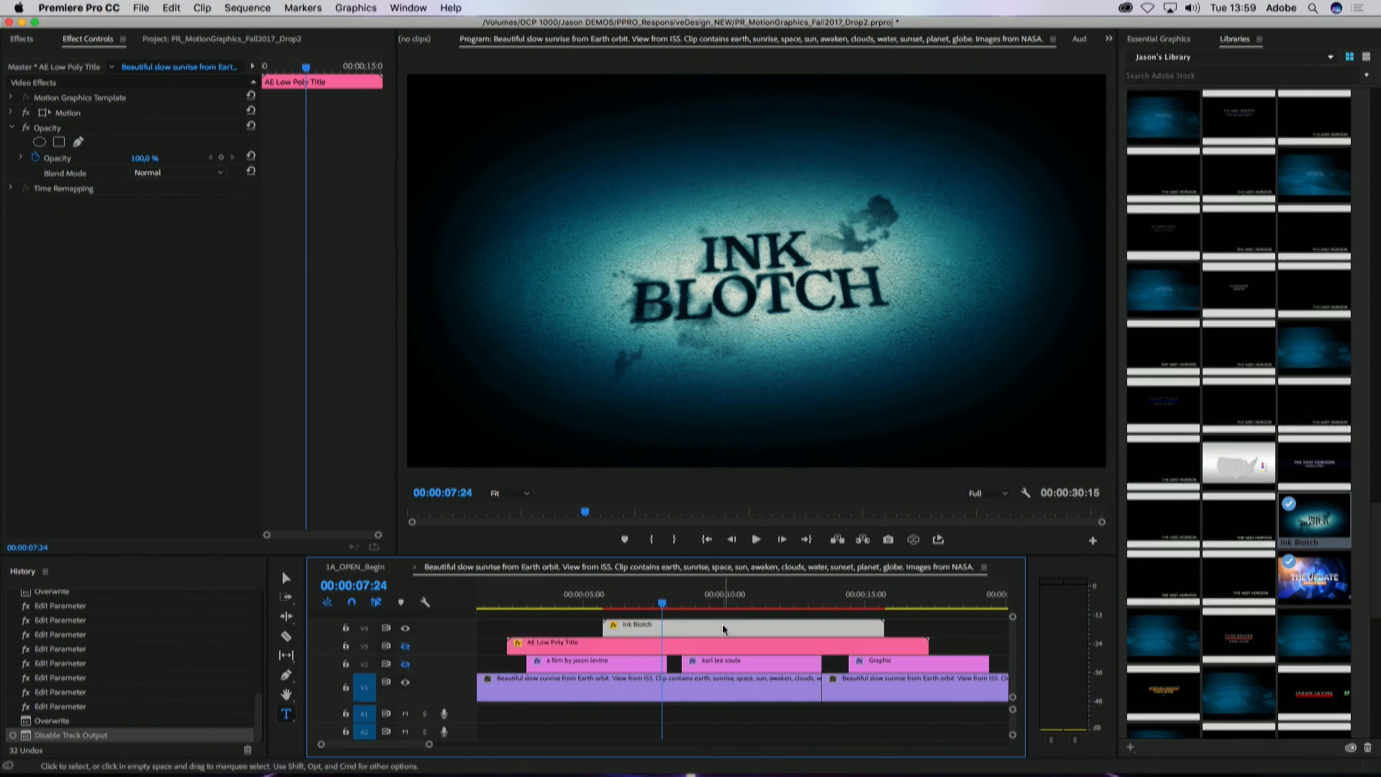
{"action": "left_click", "coordinate": [1162, 41]}
{"action": "left_click_drag", "start_coordinate": [1370, 174], "coordinate": [1376, 416]}
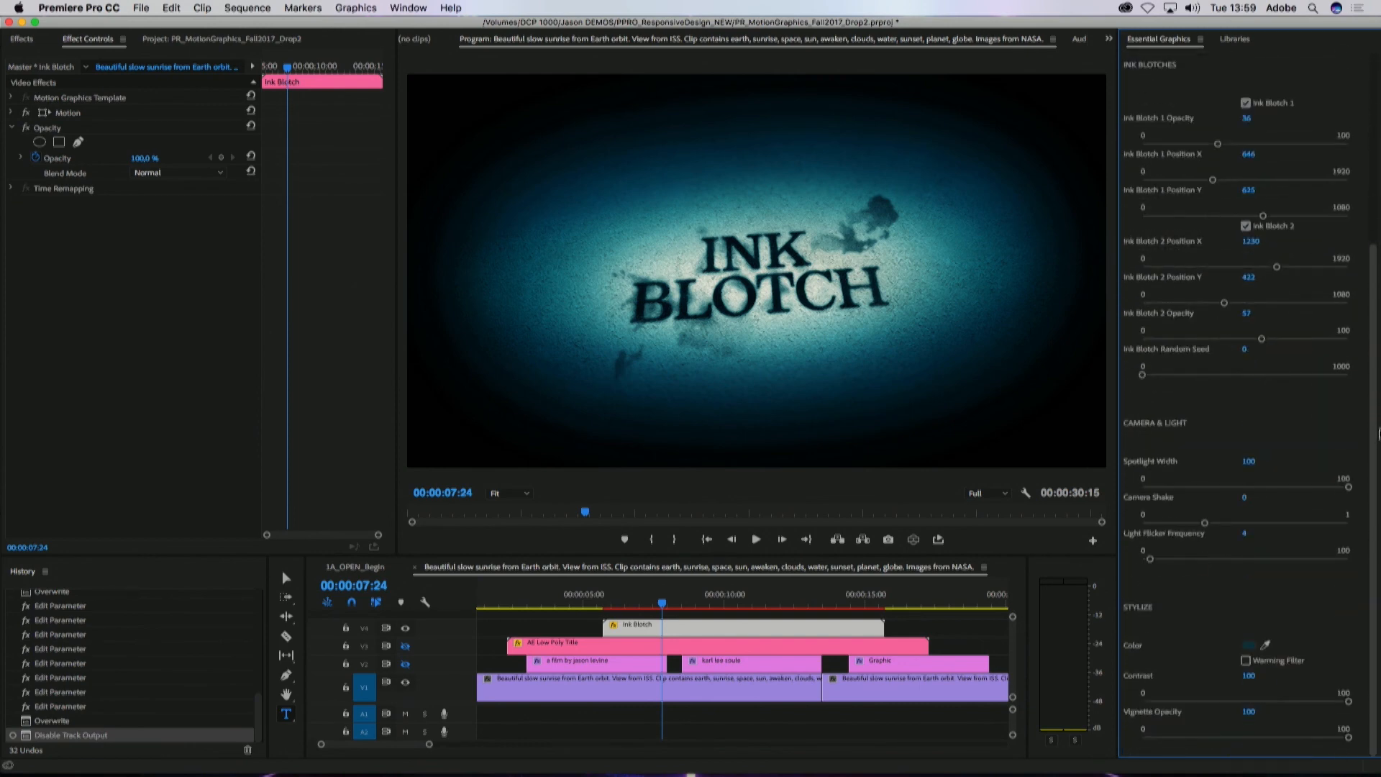
{"action": "scroll", "coordinate": [1231, 171], "scroll_direction": "up", "scroll_amount": 10}
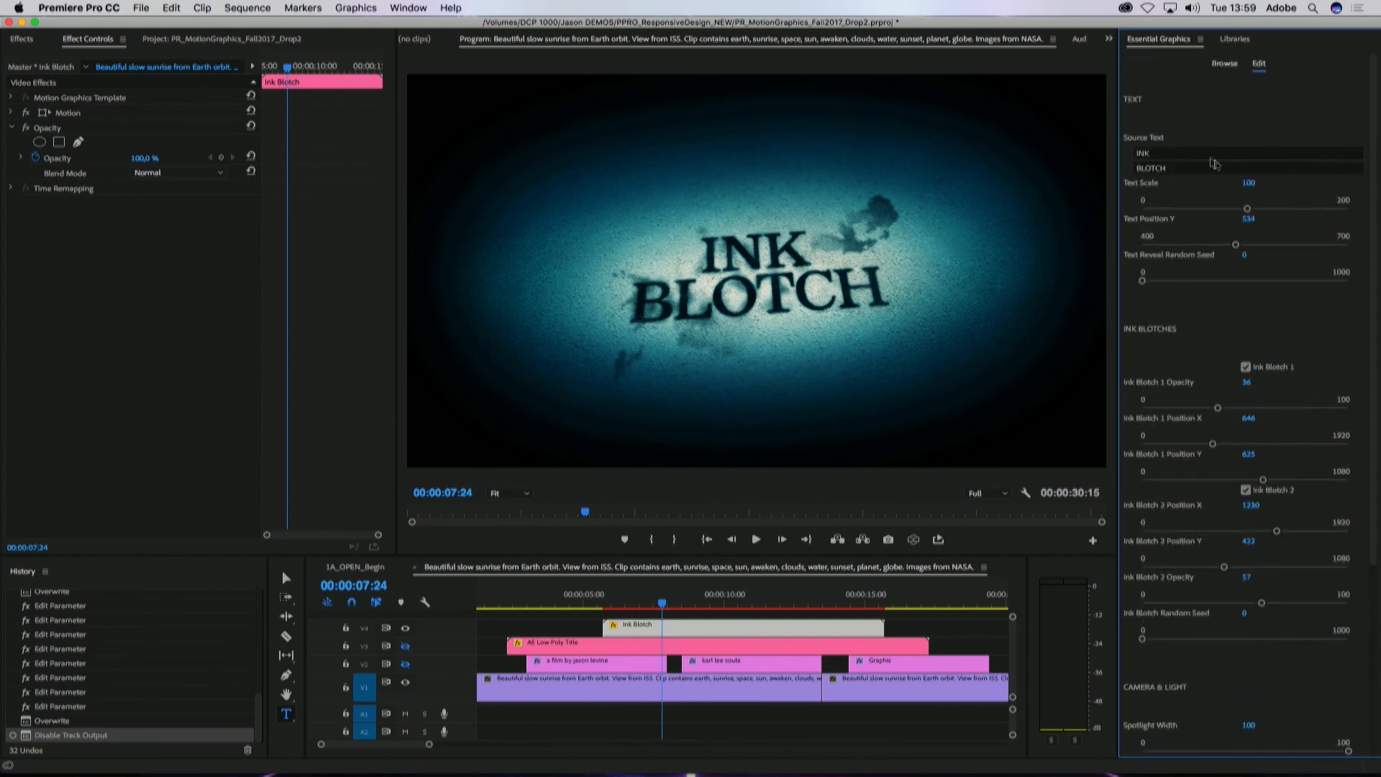
Step: Change the title lines to the presenter's name and 'Live @ IBC on FB', then preview a later frame
{"action": "left_click", "coordinate": [1208, 153]}
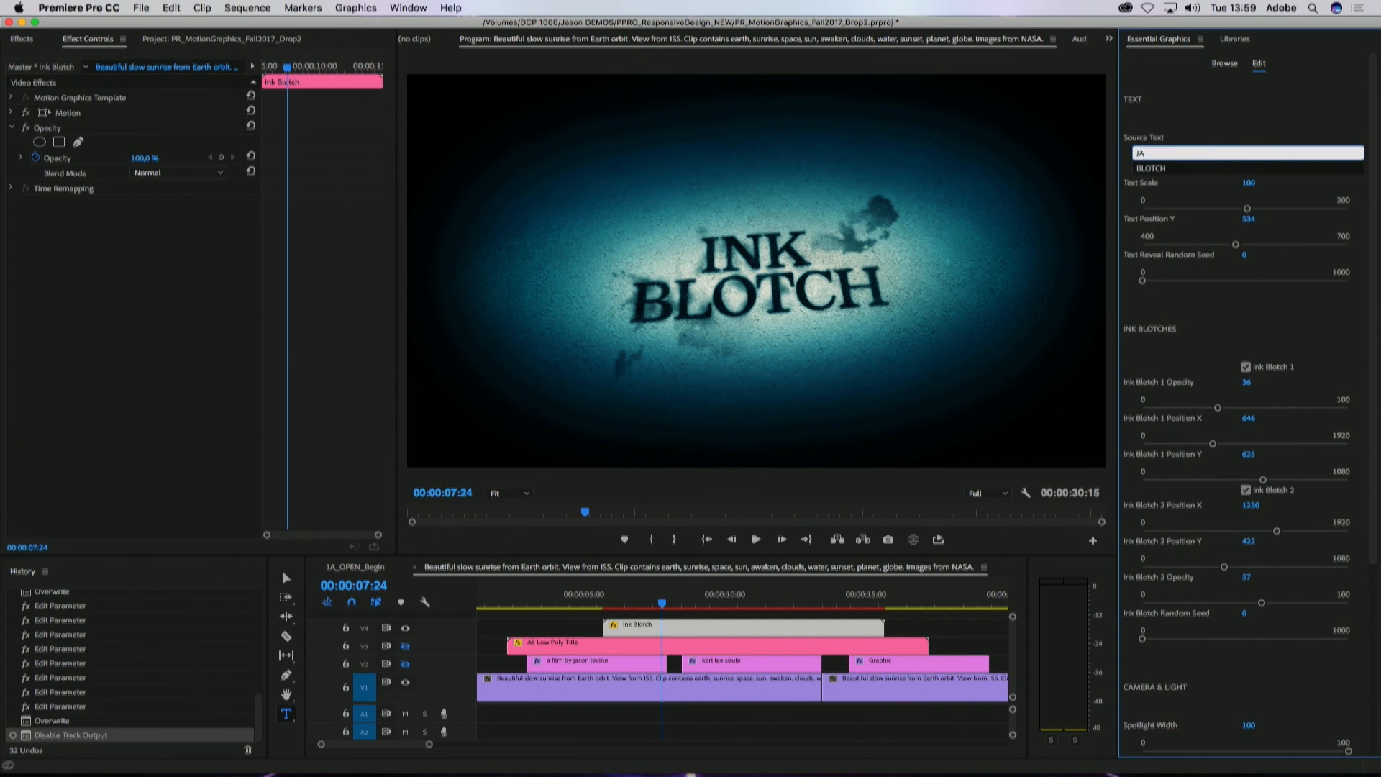
{"action": "key", "text": "Tab"}
{"action": "type", "text": "Live"}
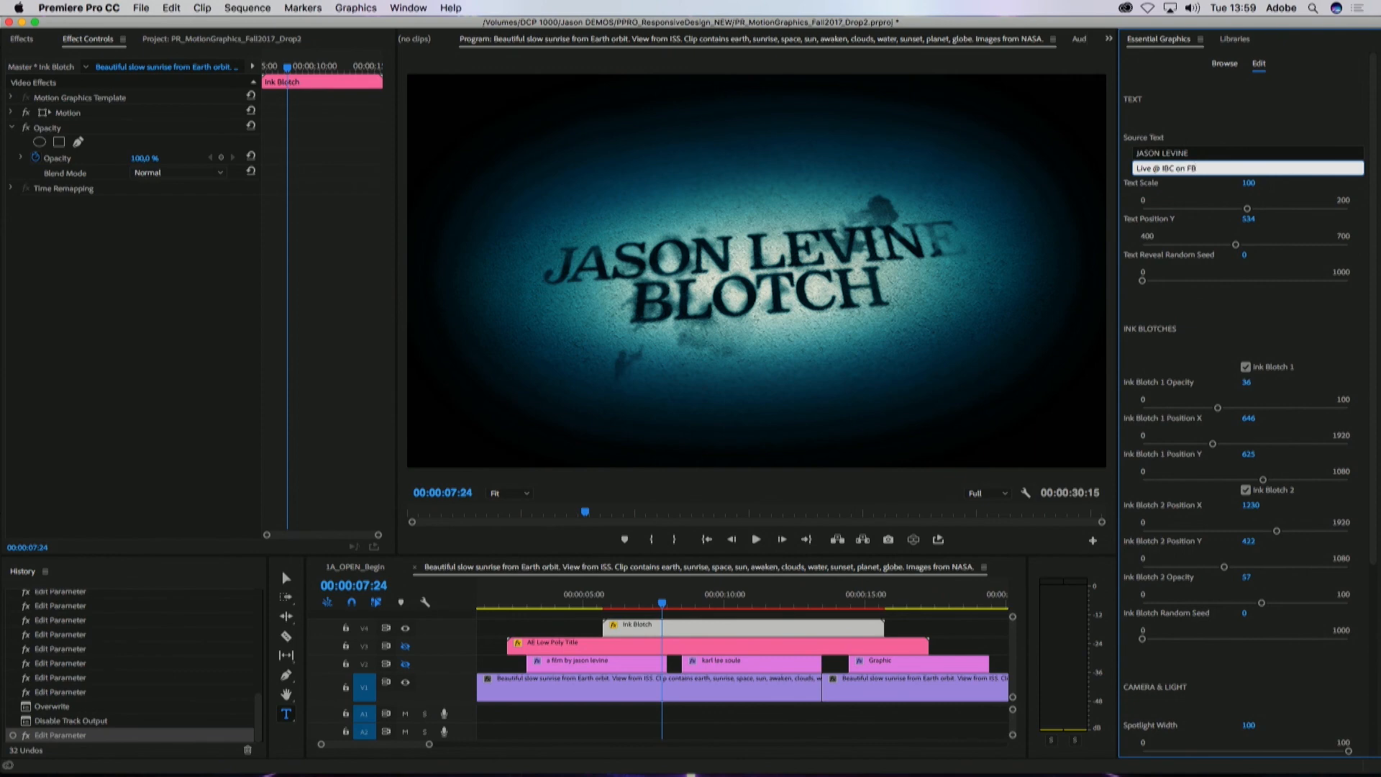
{"action": "key", "text": "Return"}
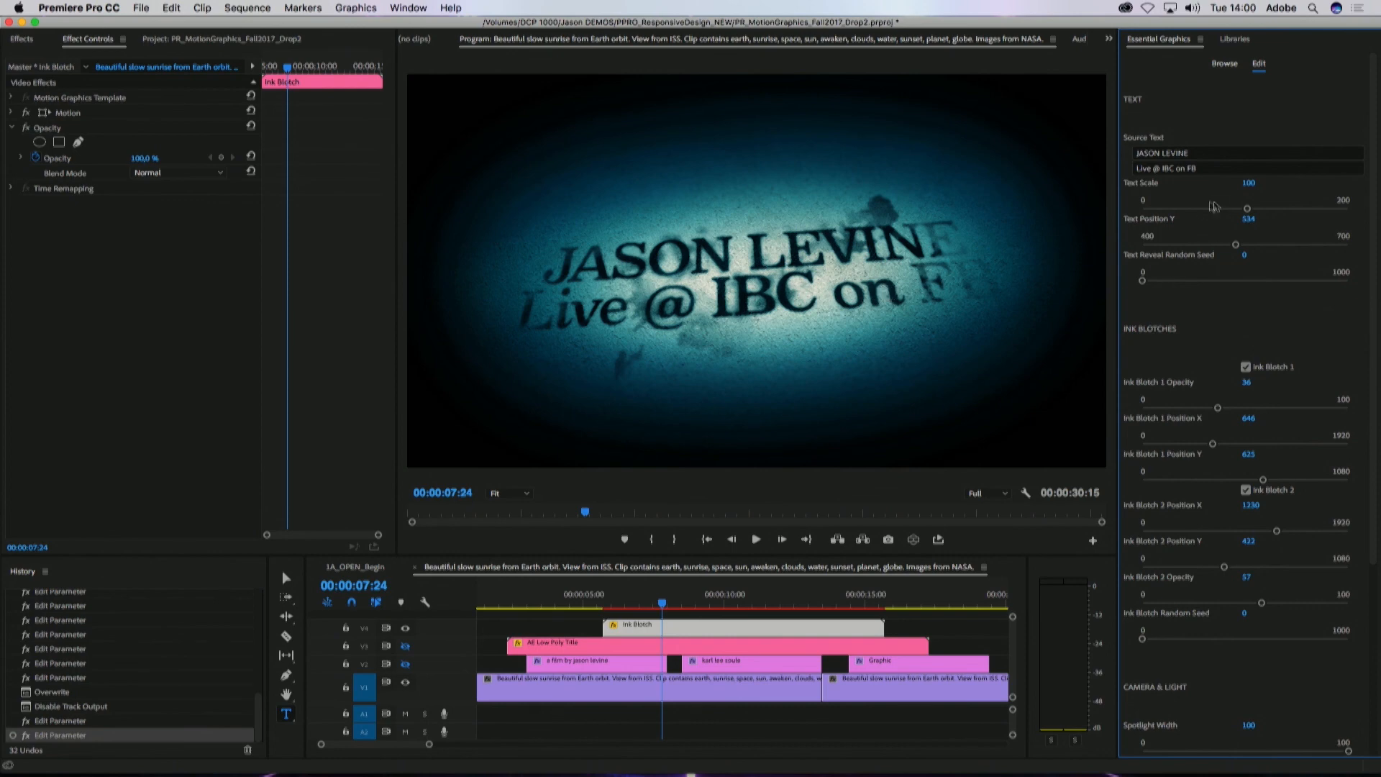
{"action": "scroll", "coordinate": [1338, 264], "scroll_direction": "down", "scroll_amount": 5}
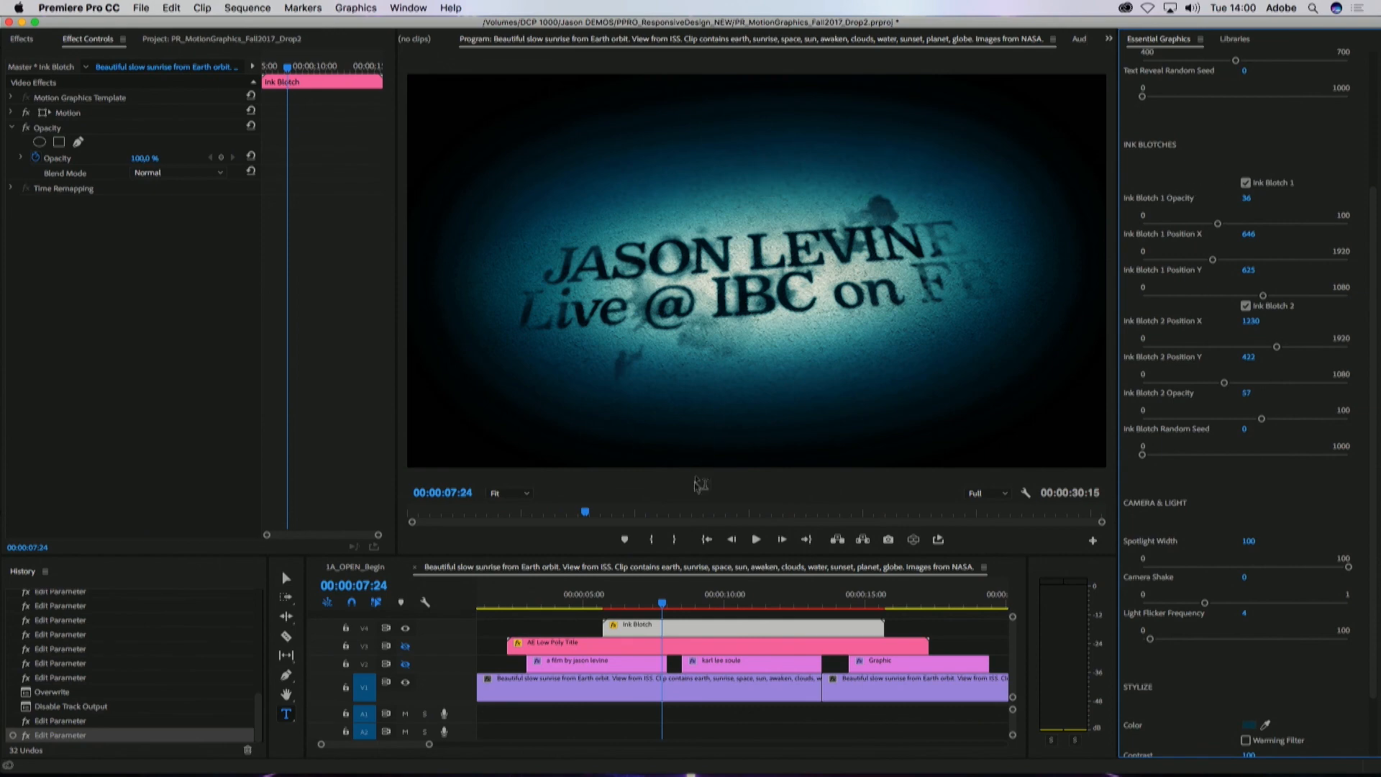
{"action": "left_click_drag", "start_coordinate": [659, 601], "coordinate": [708, 608]}
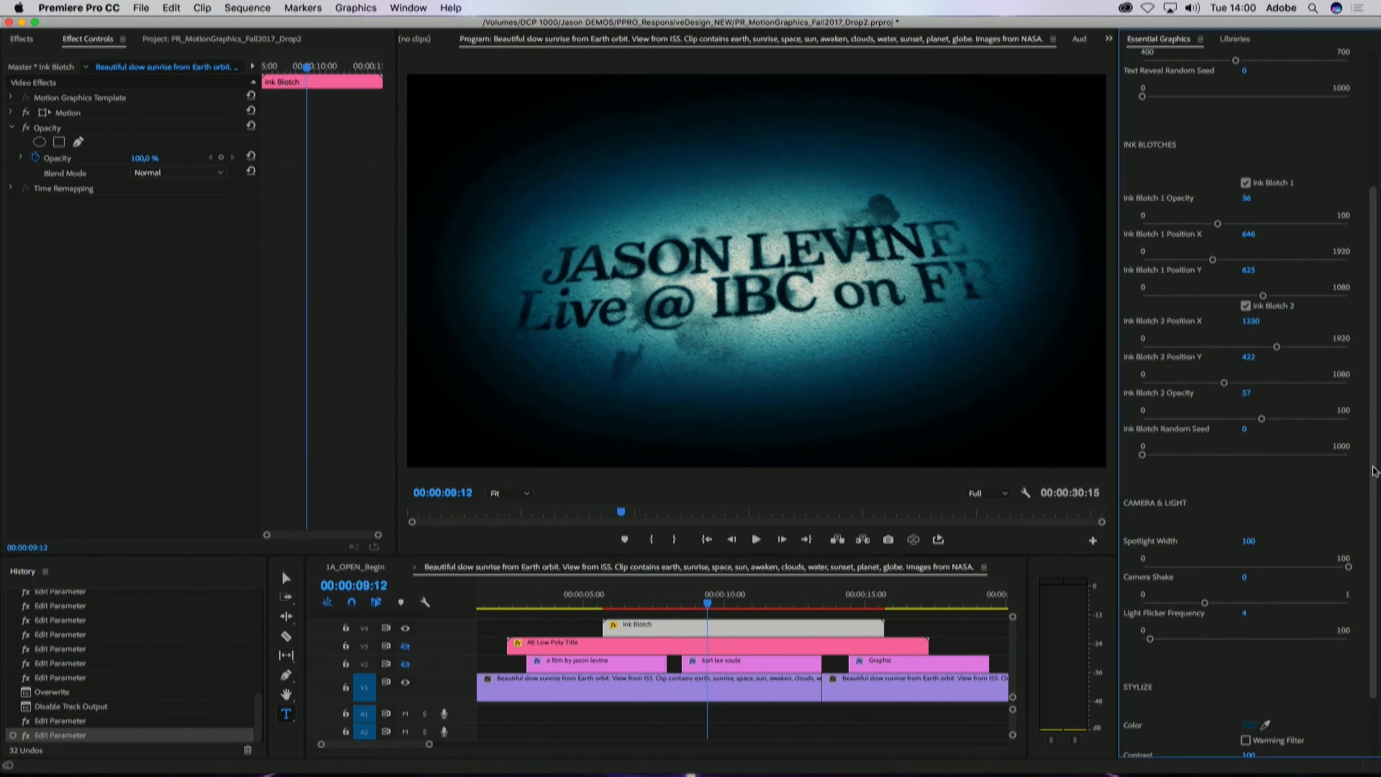
Step: Switch the Essential Graphics browser to the /Lower Thirds template folder
{"action": "scroll", "coordinate": [1374, 471], "scroll_direction": "down", "scroll_amount": 2}
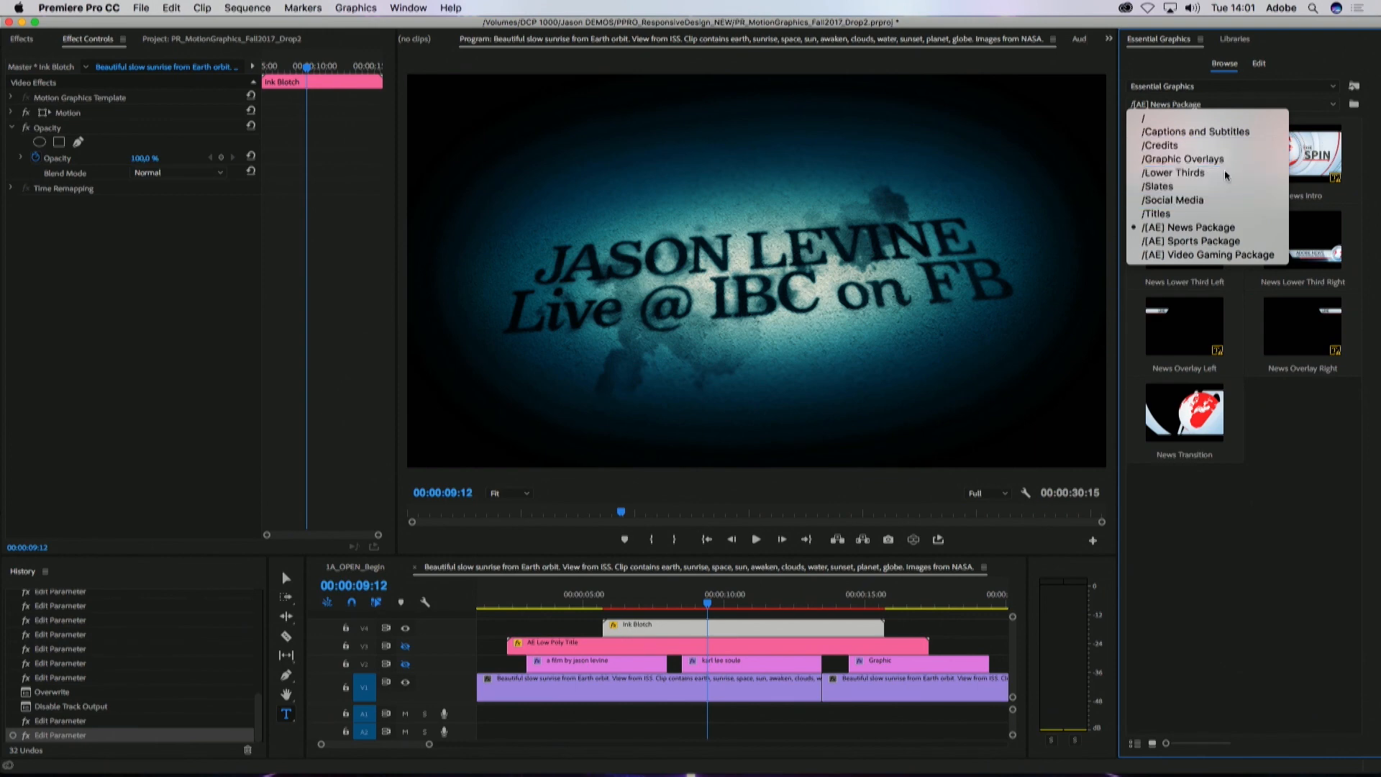
{"action": "left_click", "coordinate": [1174, 173]}
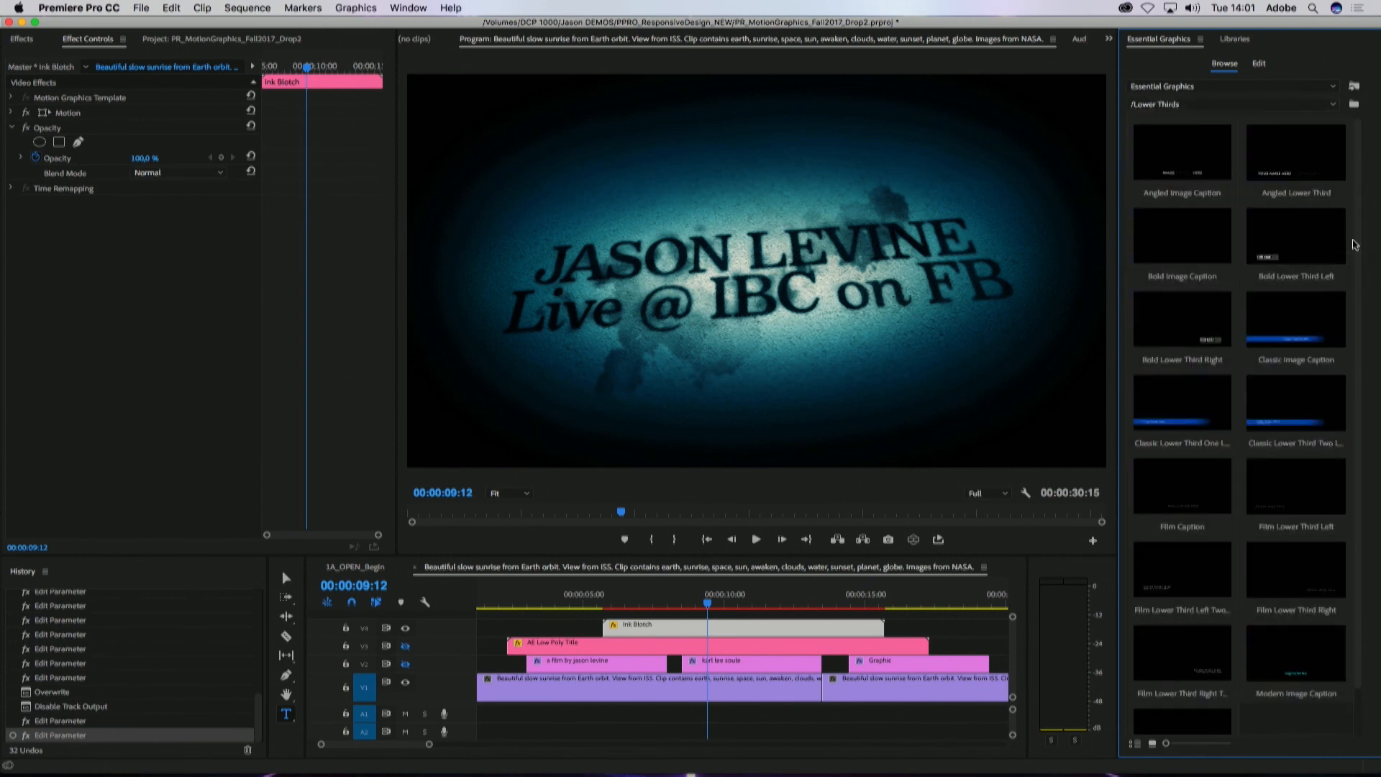